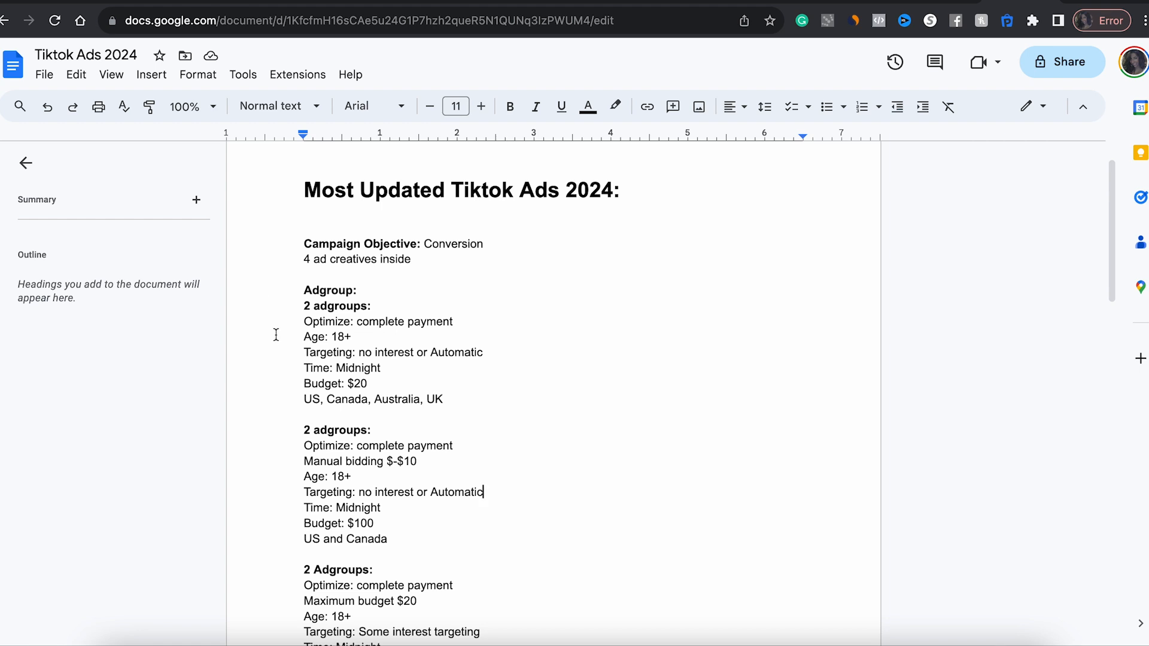
# Review the first two ad group setups in the Tiktok Ads 2024 document, including their target countries and budgets.
pyautogui.scroll(-2, 274, 334)
pyautogui.scroll(1, 276, 333)
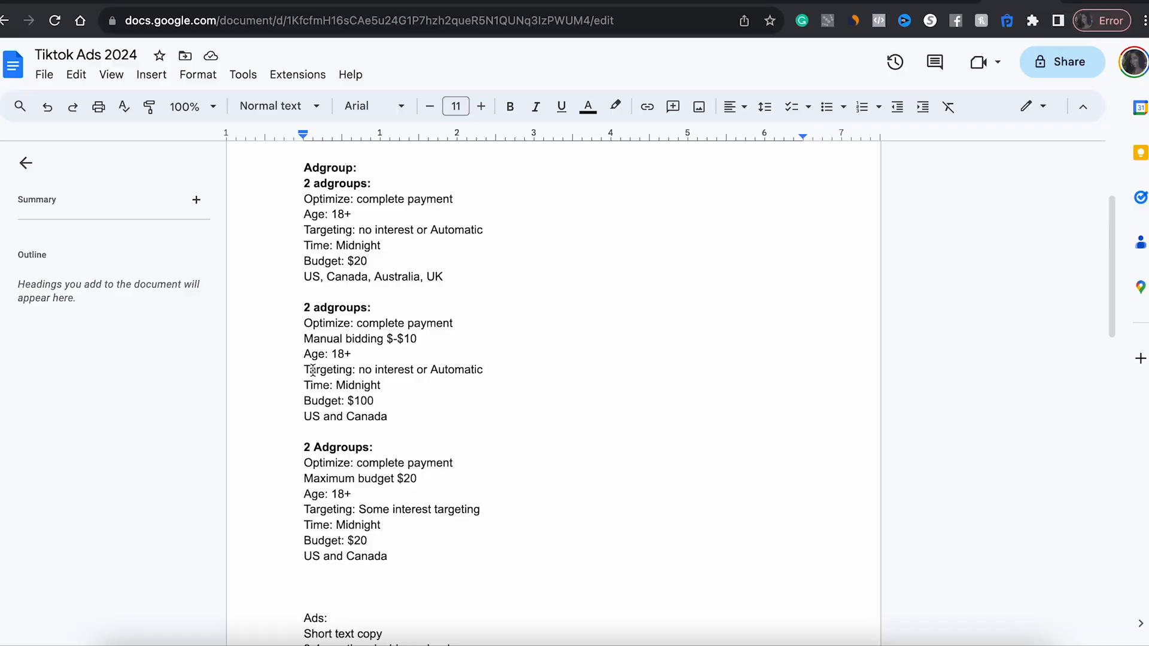
pyautogui.scroll(-1, 308, 386)
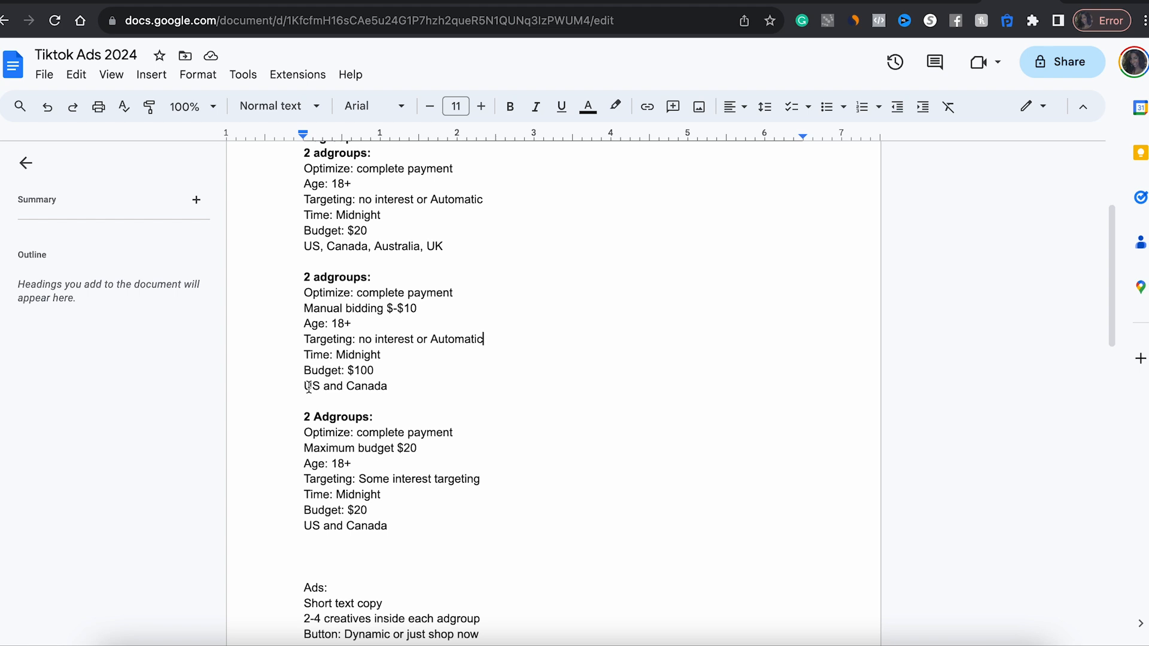
pyautogui.moveTo(320, 247)
pyautogui.mouseDown()
pyautogui.moveTo(444, 250)
pyautogui.moveTo(306, 246)
pyautogui.mouseUp()
pyautogui.click(443, 249)
pyautogui.doubleClick(309, 246)
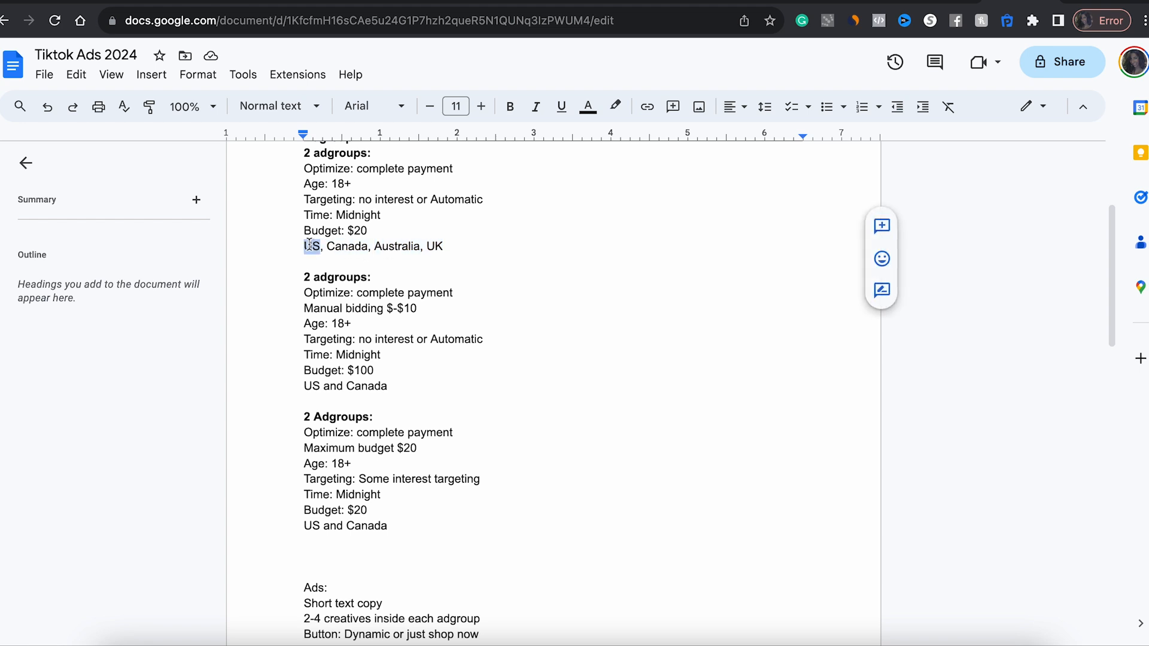
pyautogui.click(311, 387)
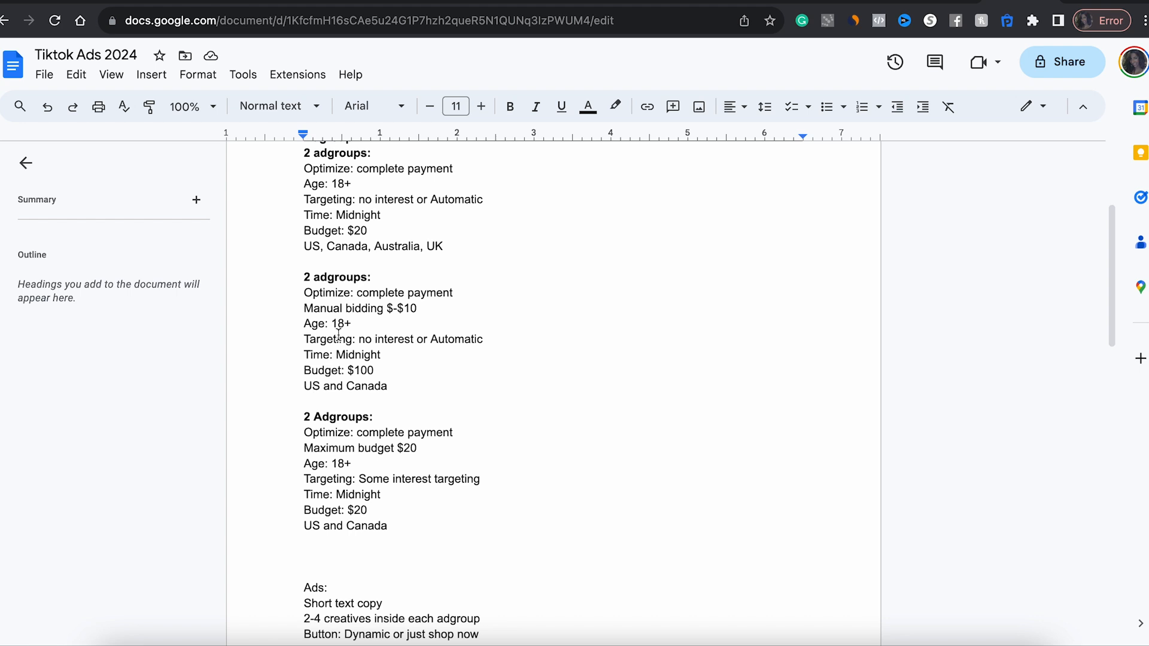
pyautogui.tripleClick(350, 370)
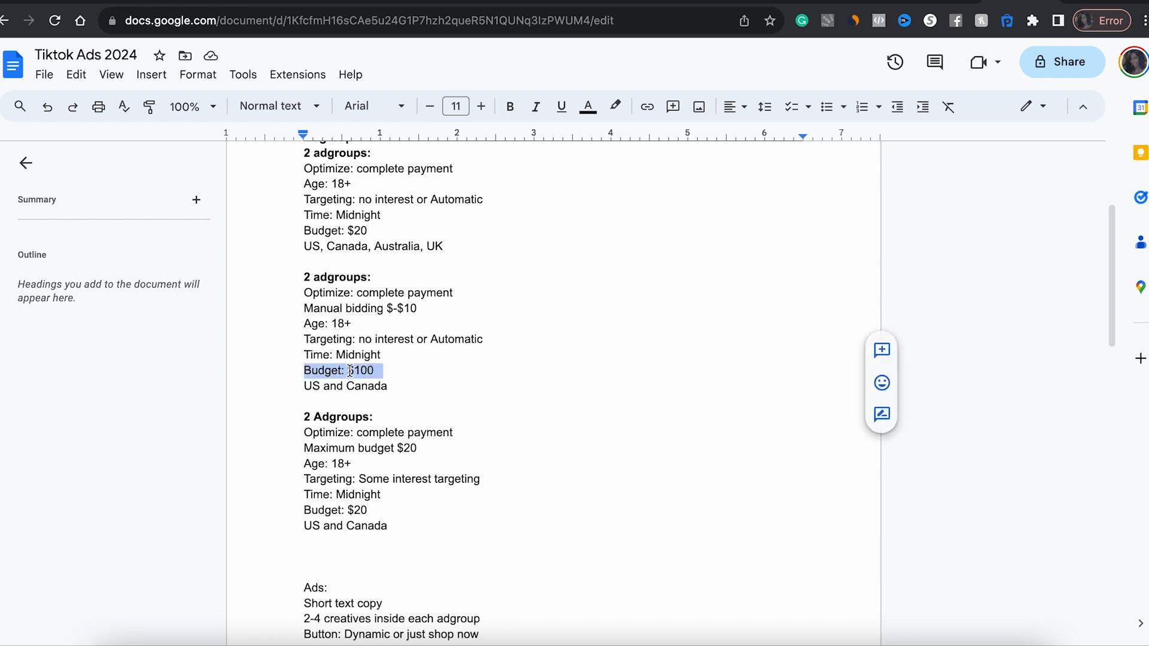
# Correct the manual bidding line of the second ad group setup to read "Manual bidding $10".
pyautogui.moveTo(386, 308); pyautogui.dragTo(393, 309)
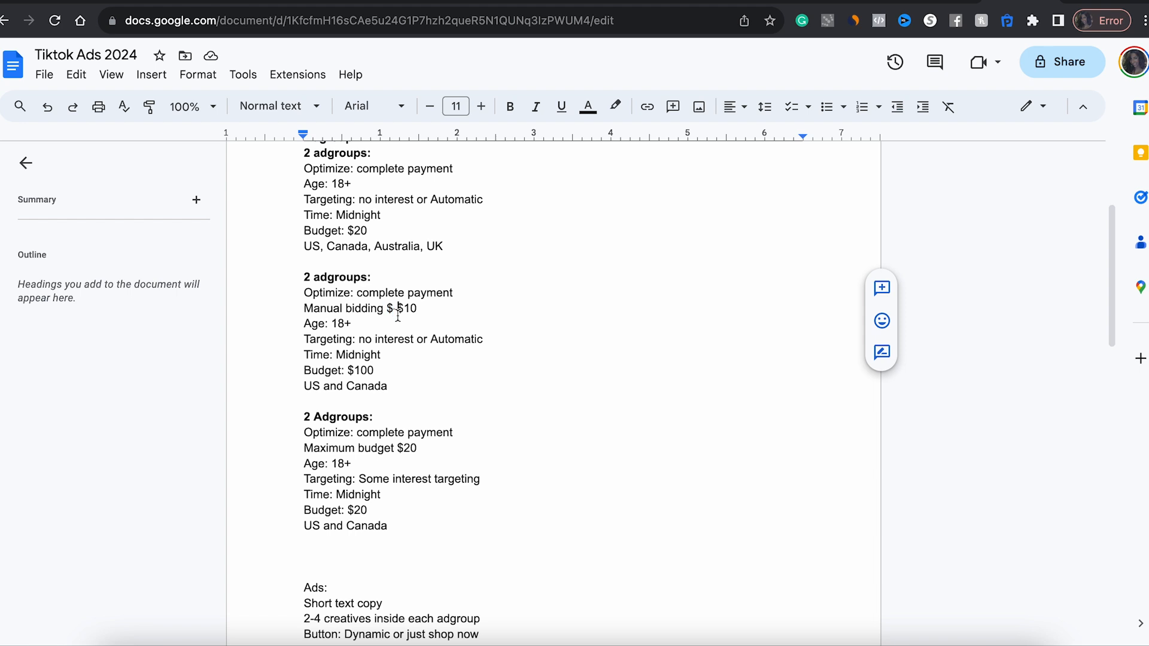
pyautogui.press('BackSpace')
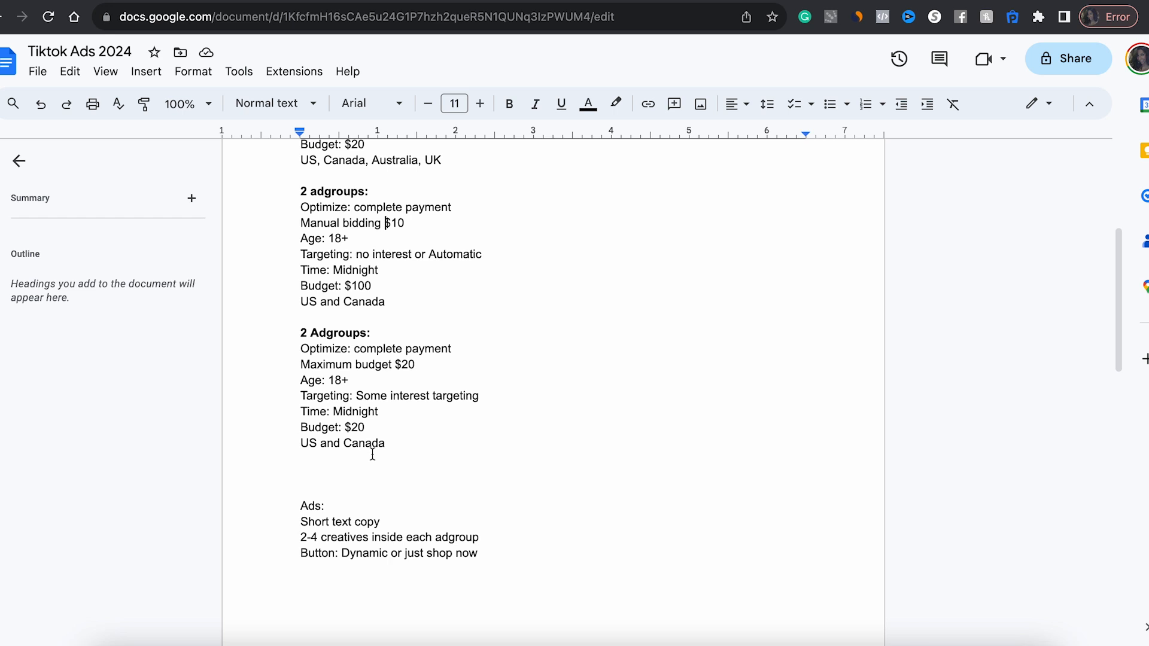
# Review the third ad group setup, the Ads notes and the "When Do I kill the ads?" section of the document.
pyautogui.scroll(-1, 372, 454)
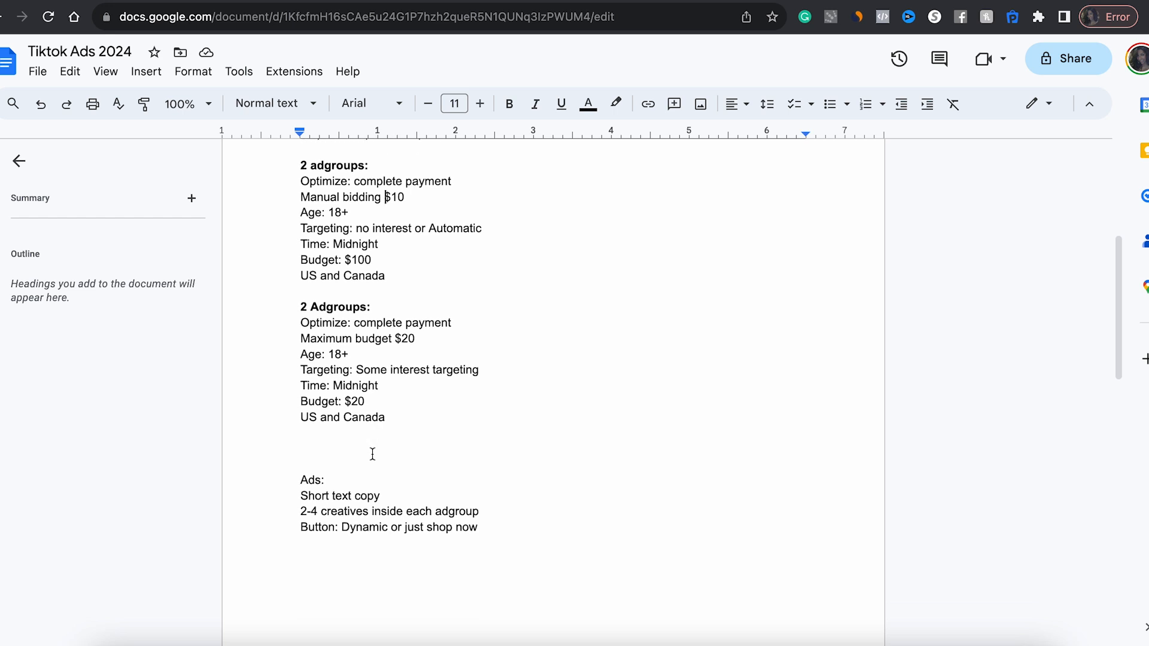
pyautogui.scroll(-1, 372, 454)
pyautogui.scroll(1, 319, 470)
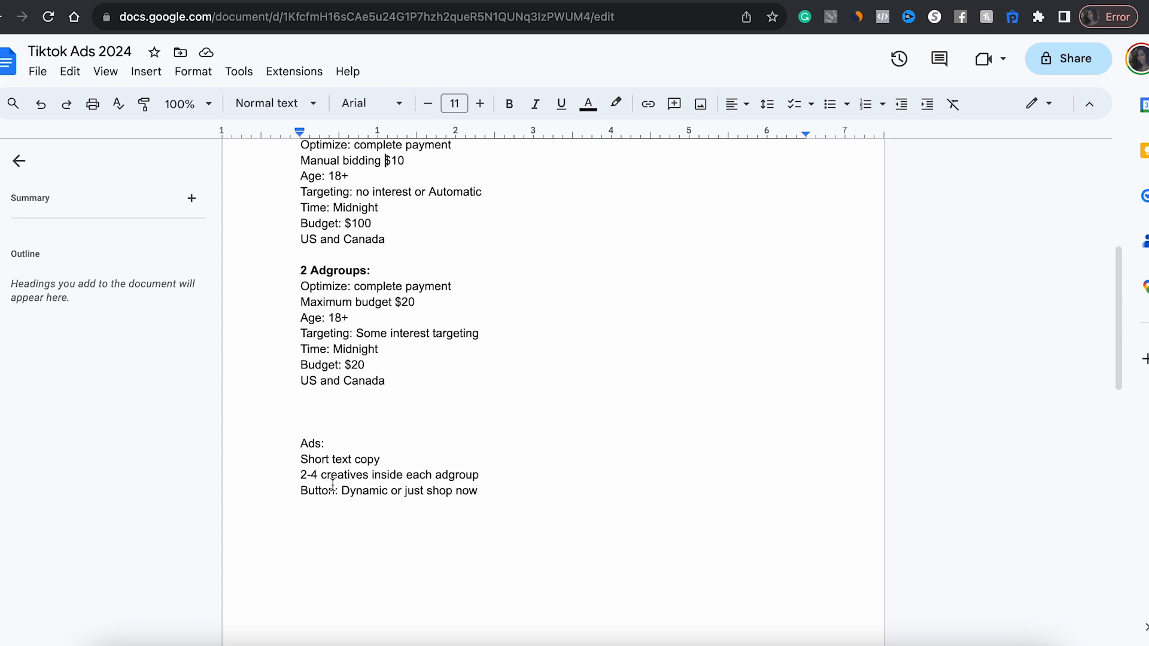
pyautogui.scroll(-3, 354, 484)
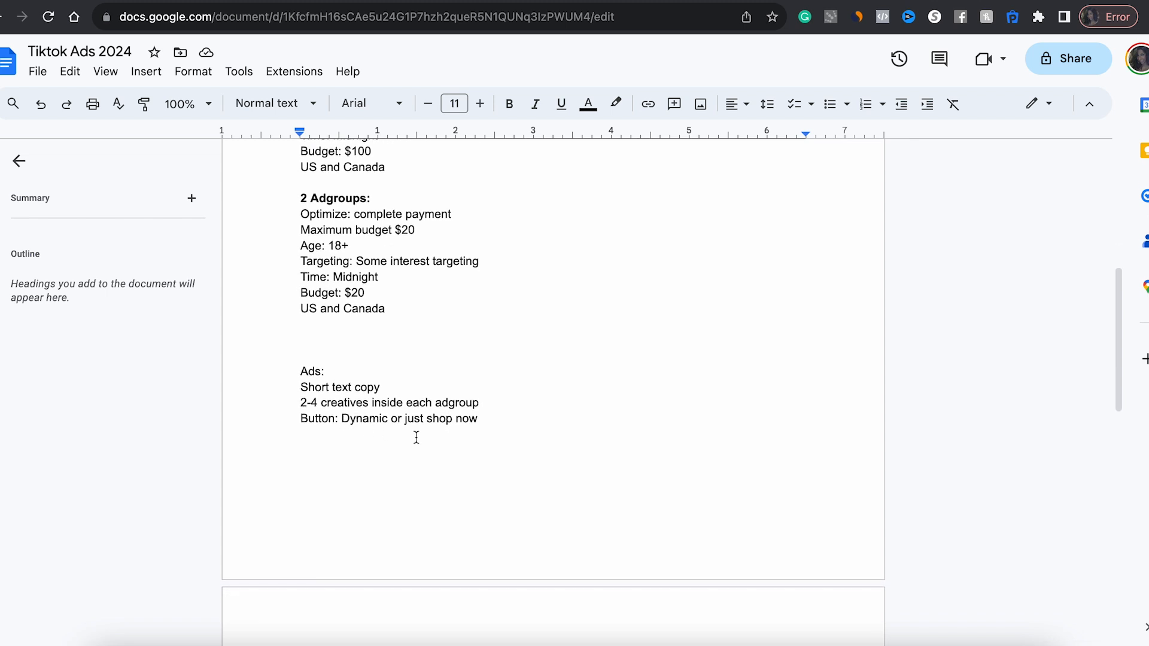
pyautogui.scroll(-5, 416, 437)
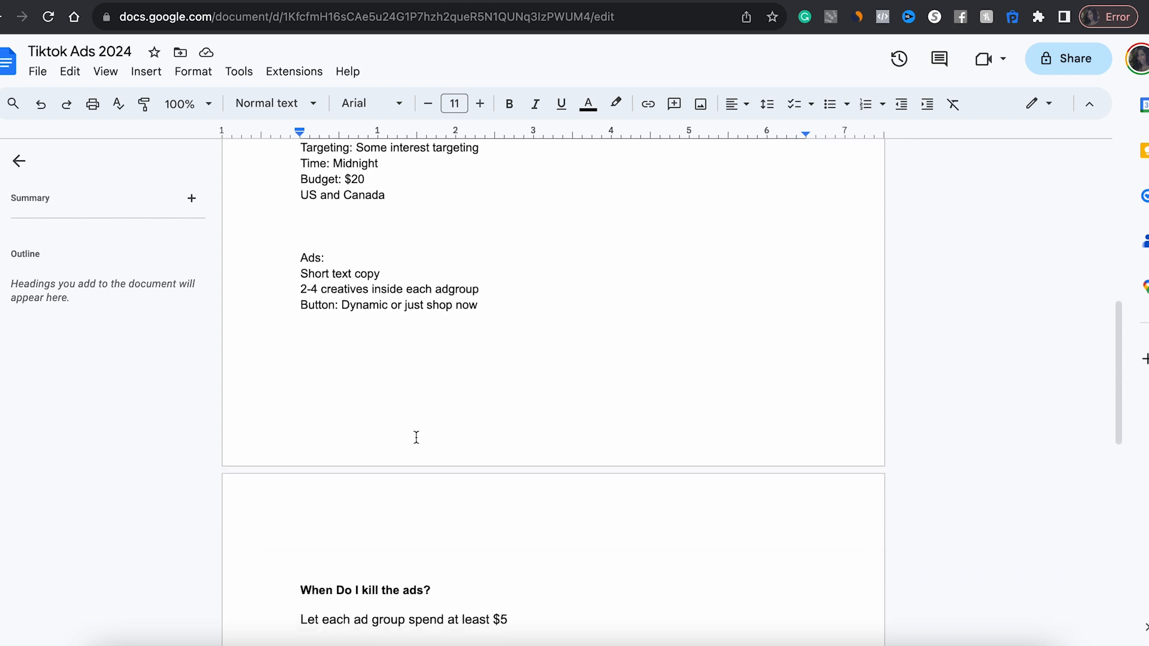
pyautogui.scroll(-2, 417, 437)
pyautogui.scroll(3, 417, 437)
pyautogui.scroll(-7, 416, 437)
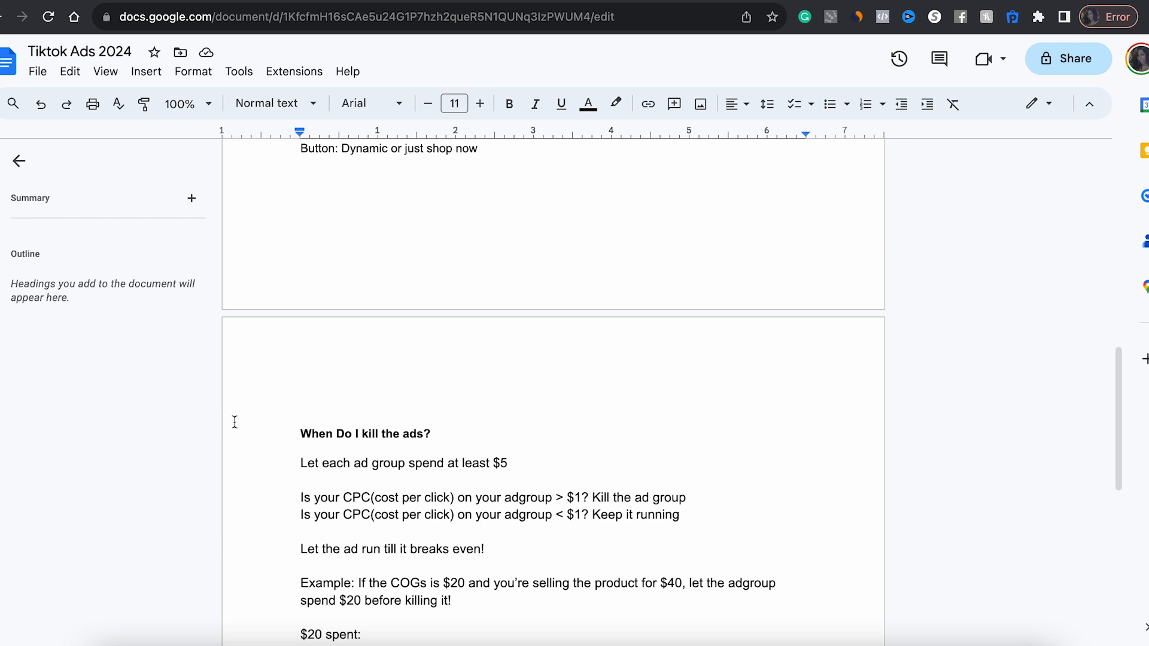
pyautogui.scroll(3, 231, 421)
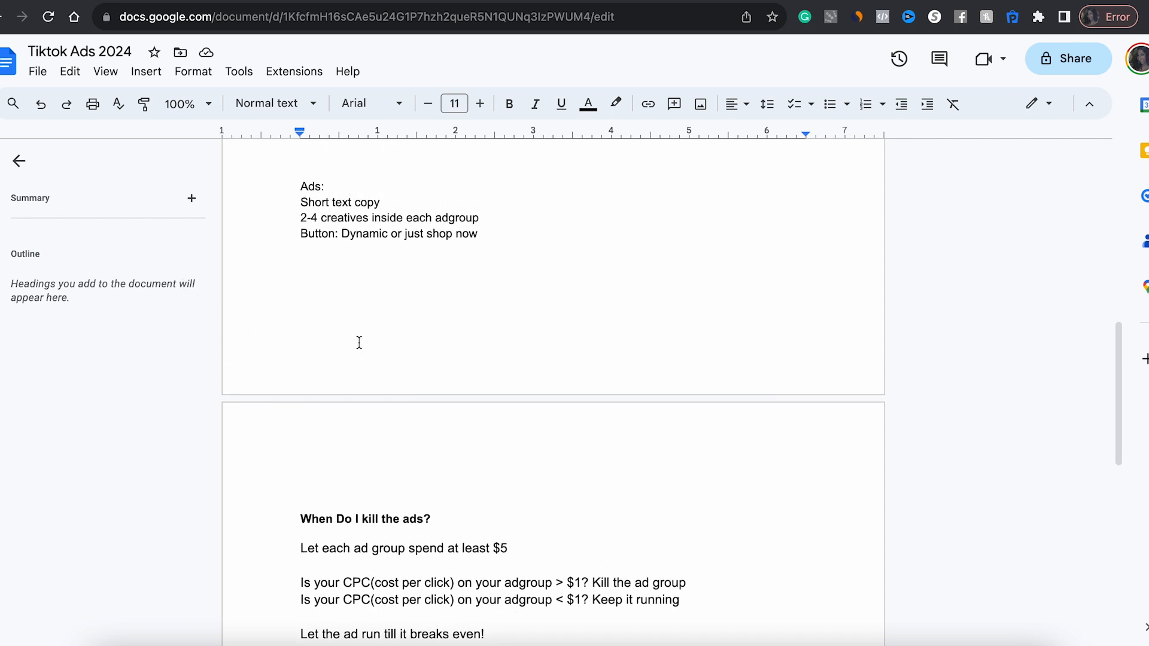
pyautogui.scroll(9, 358, 342)
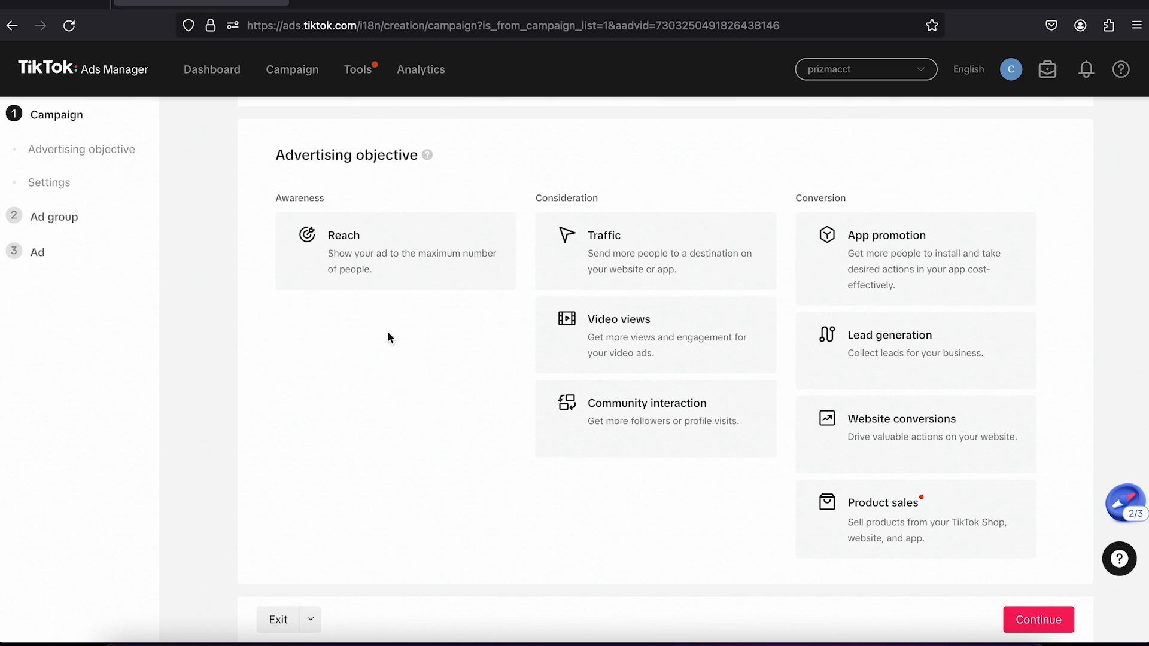
# In TikTok Ads Manager, create a Website conversions campaign named "Telescope #1" and continue to its ad group settings.
pyautogui.click(853, 429)
pyautogui.tripleClick(297, 347)
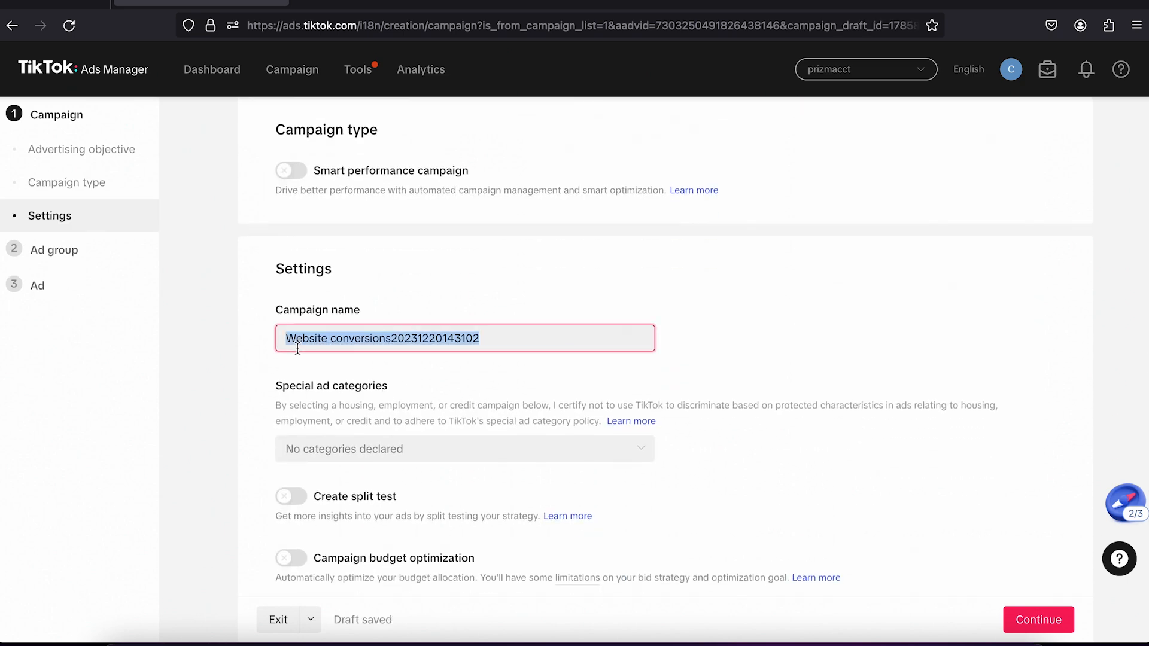
pyautogui.write('Telescop')
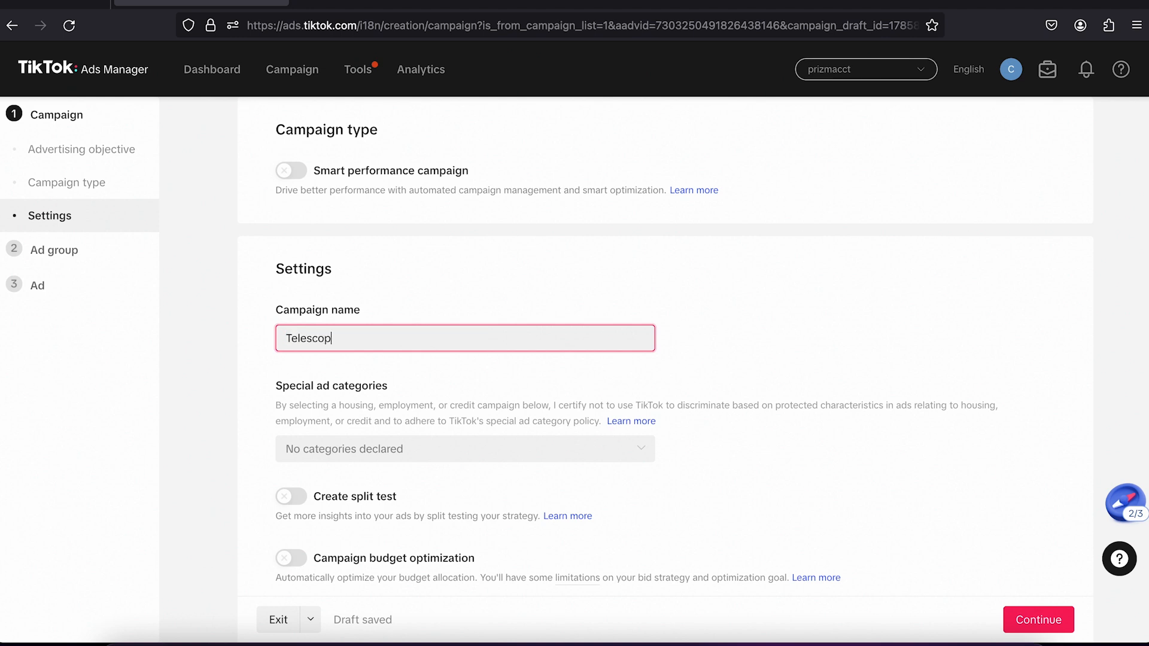
pyautogui.write('e #1')
pyautogui.scroll(-2, 343, 373)
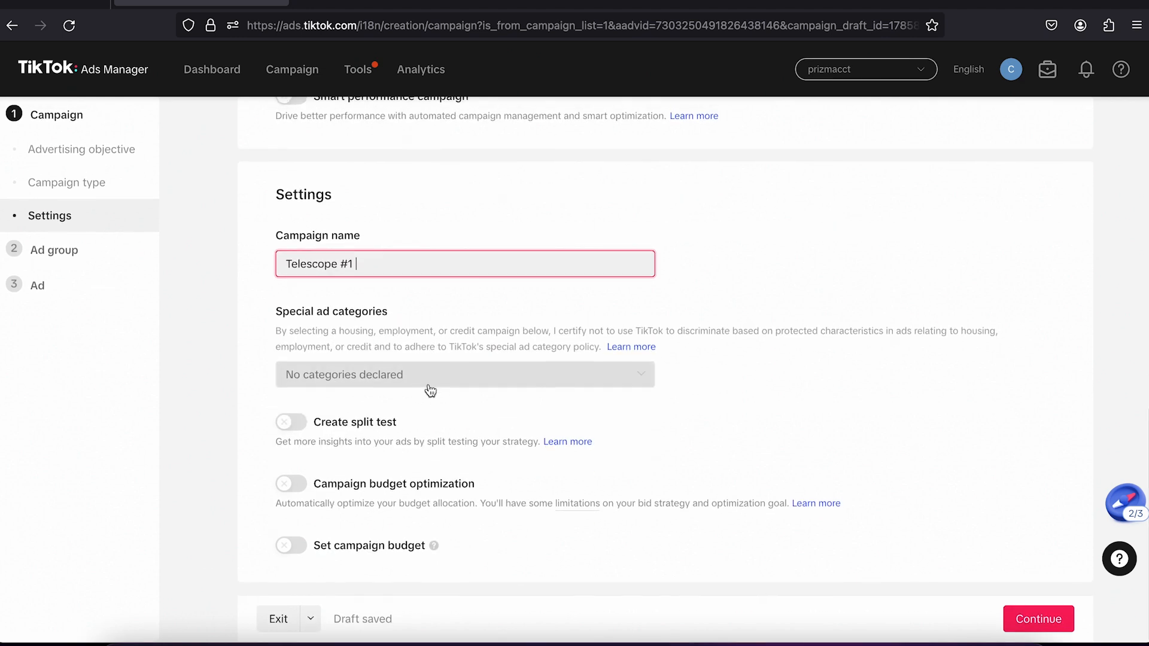
pyautogui.moveTo(433, 545)
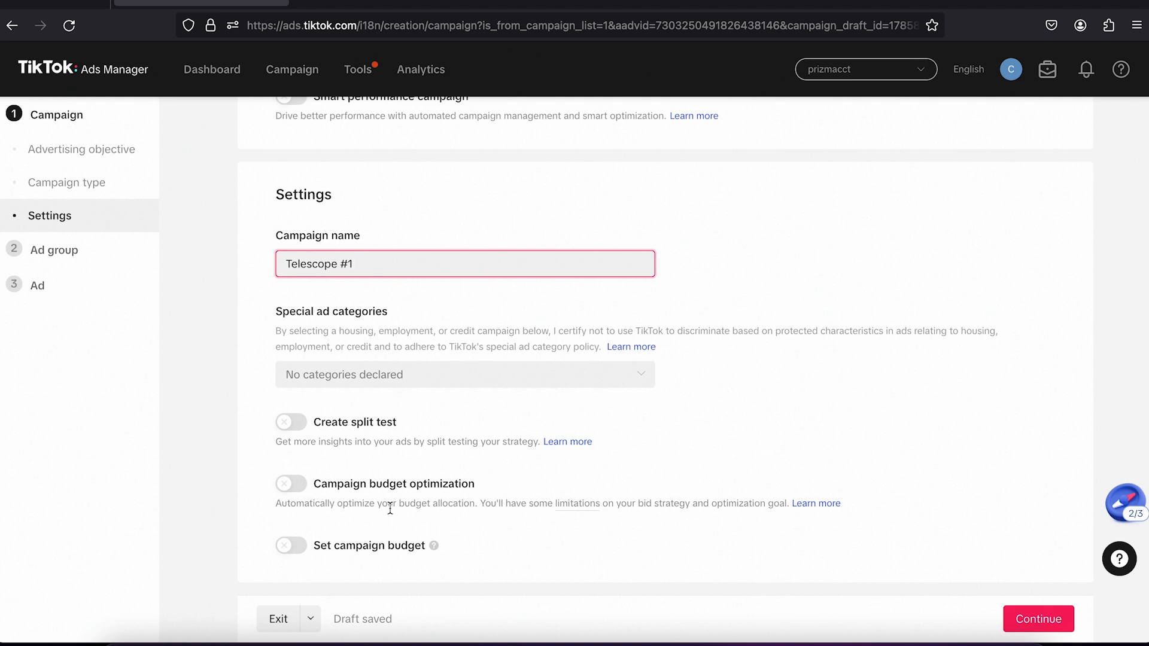
pyautogui.click(1033, 628)
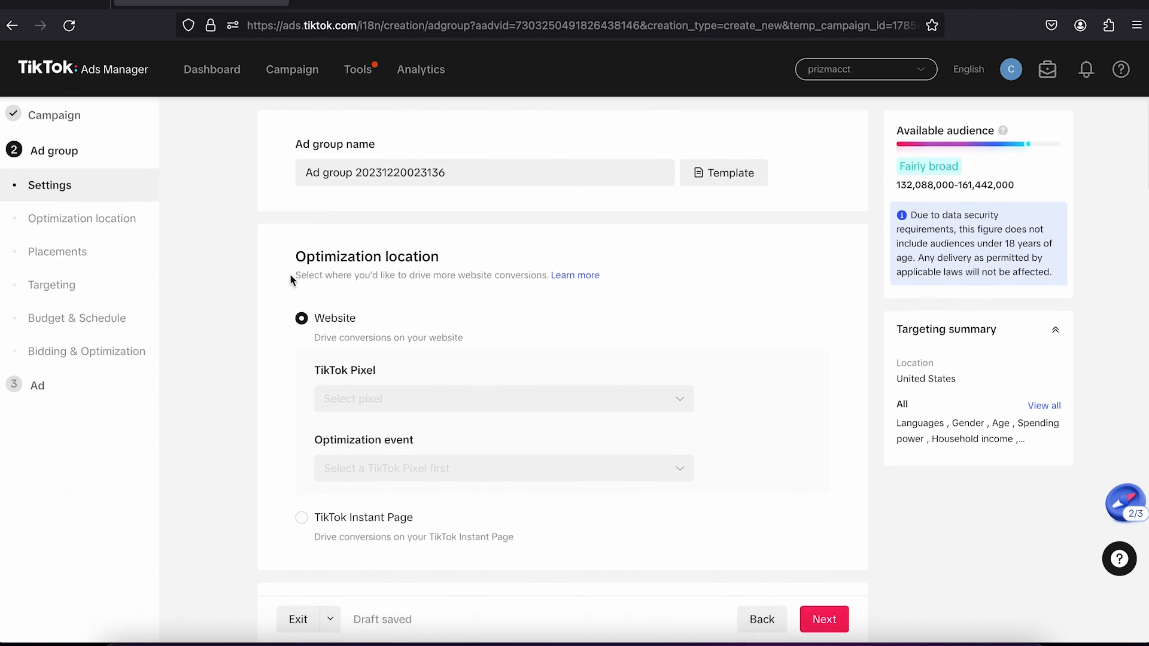
# Assign the TikTok Pixel for Shopify to the ad group and set its optimization event to Complete Payment.
pyautogui.tripleClick(339, 176)
pyautogui.click(274, 267)
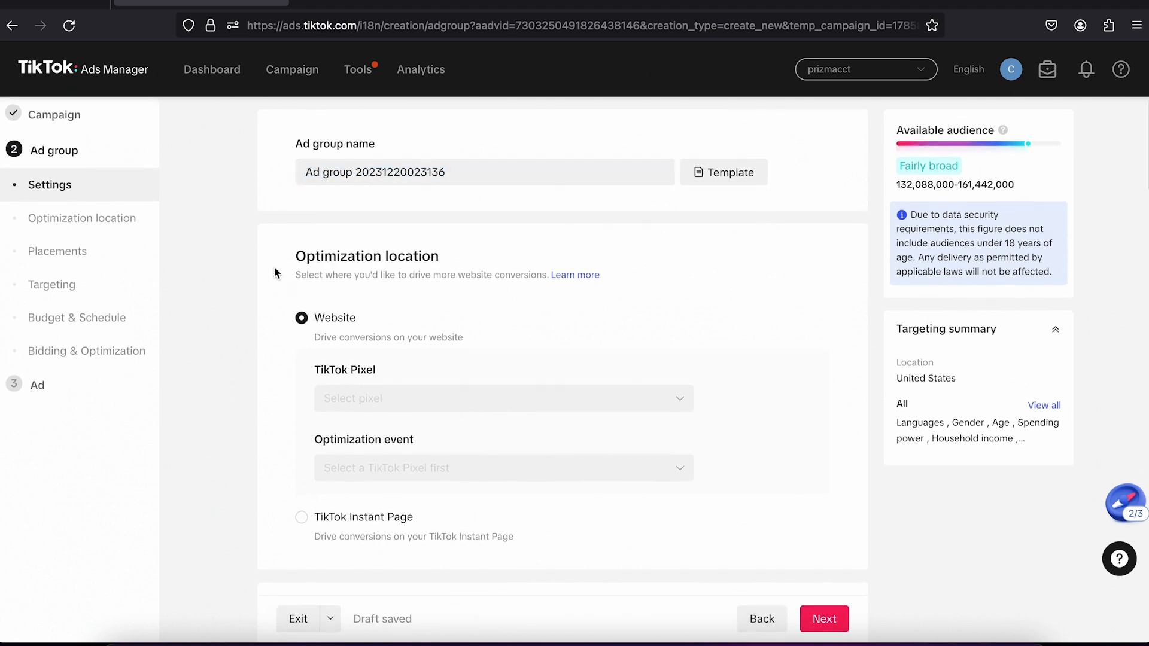
pyautogui.scroll(-3, 271, 266)
pyautogui.click(352, 247)
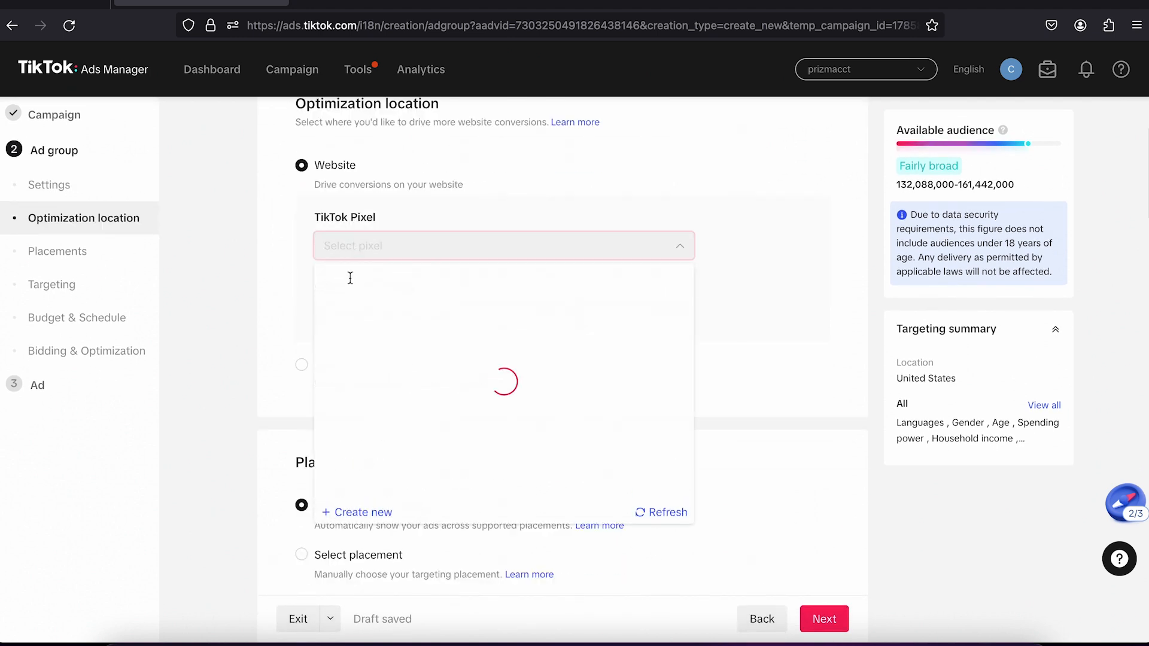
pyautogui.click(367, 302)
pyautogui.click(342, 311)
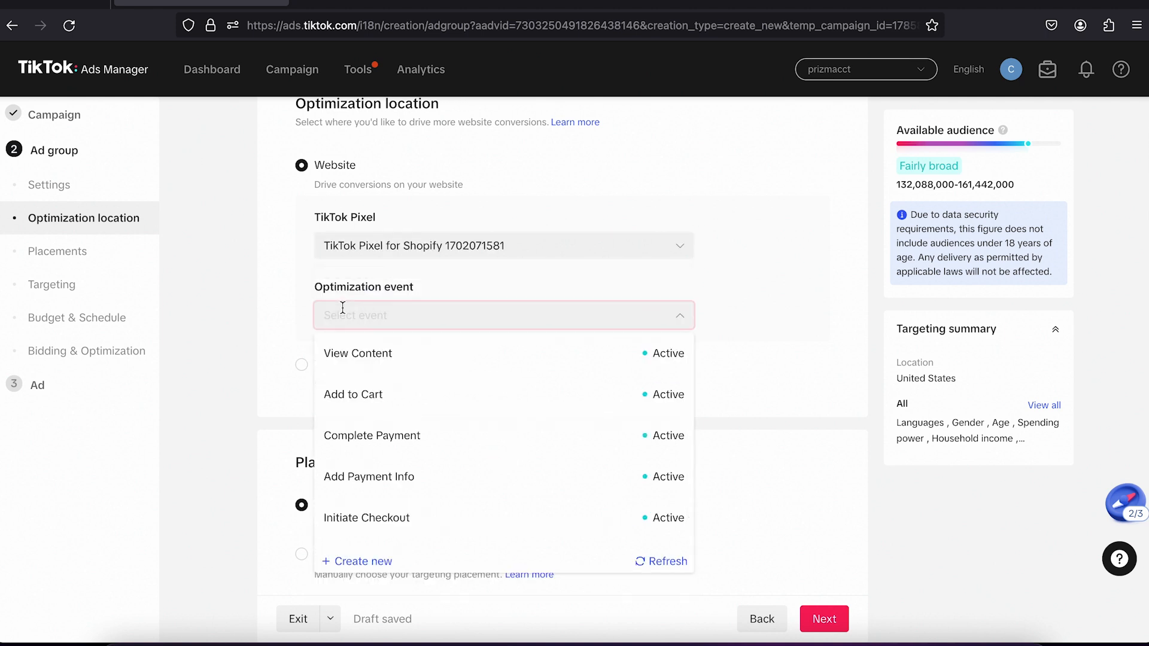
pyautogui.click(355, 438)
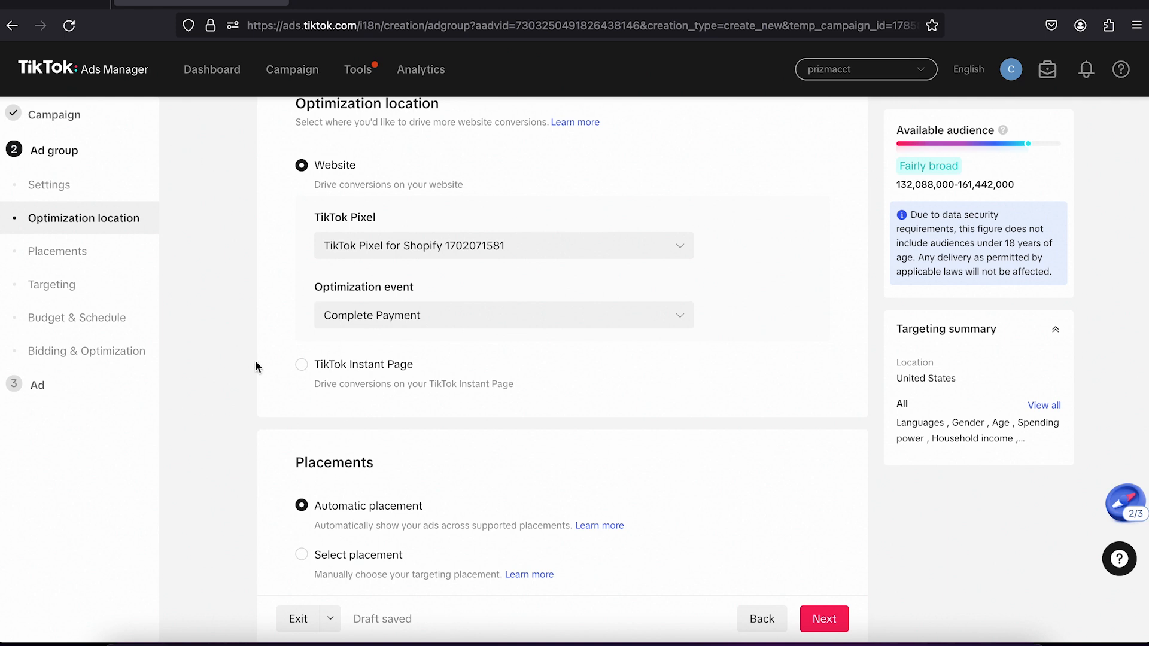
# Switch the ad group to manually selected placements and keep only TikTok, excluding Global App Bundle and Pangle.
pyautogui.scroll(-3, 255, 360)
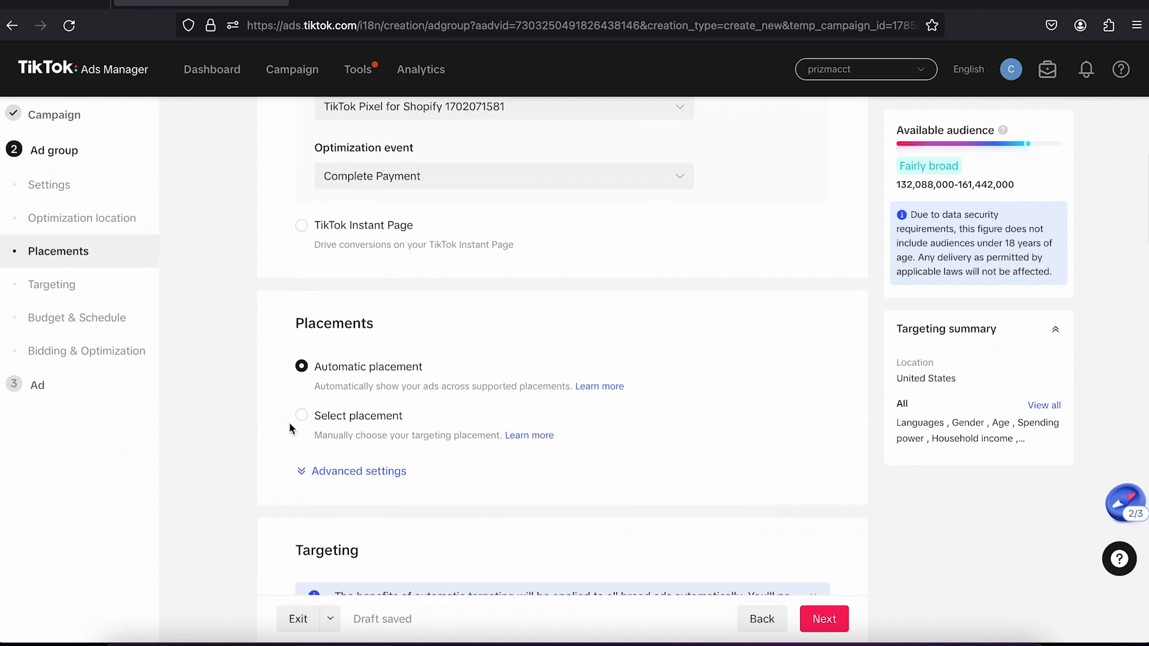
pyautogui.click(301, 417)
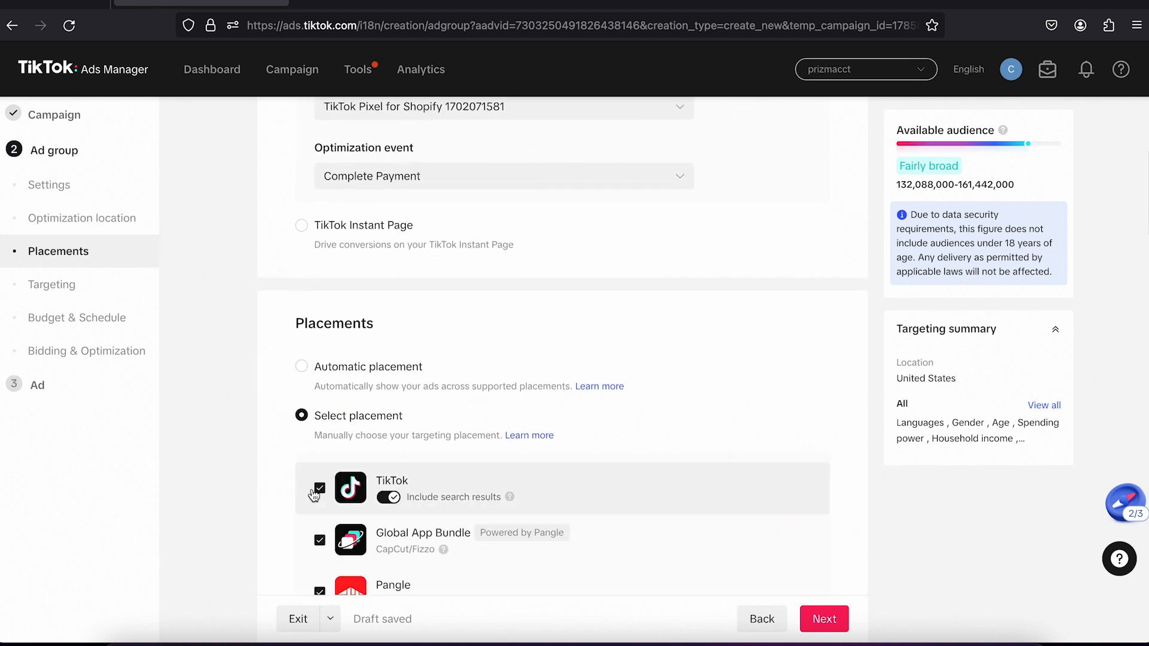
pyautogui.scroll(-2, 311, 487)
pyautogui.click(319, 462)
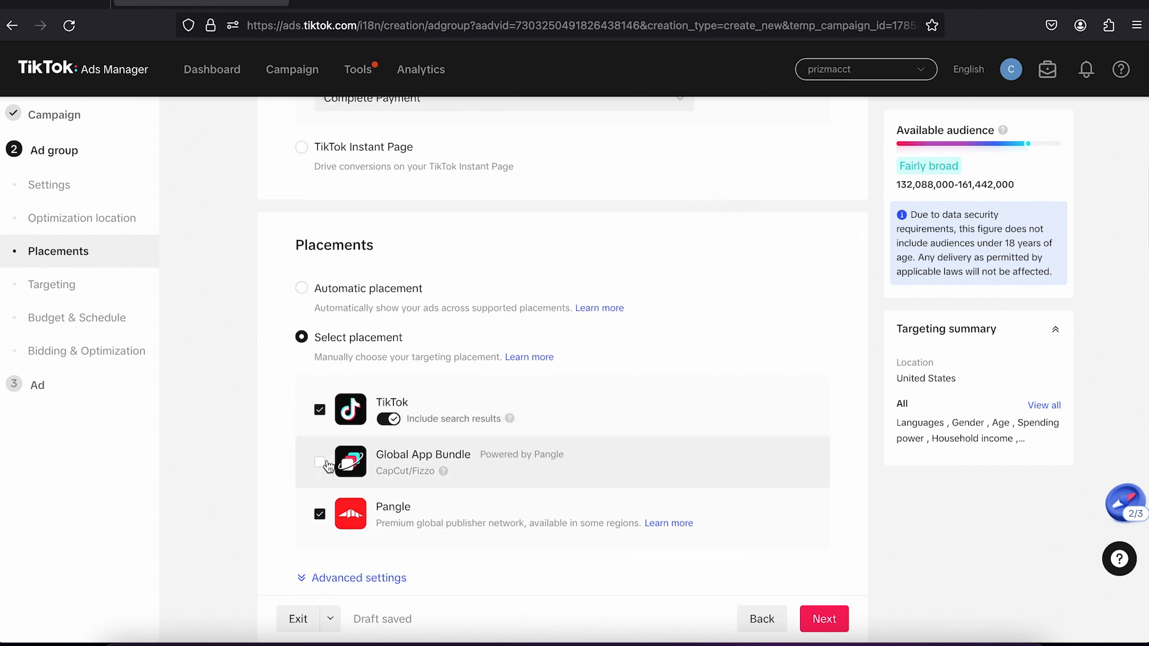
pyautogui.click(319, 514)
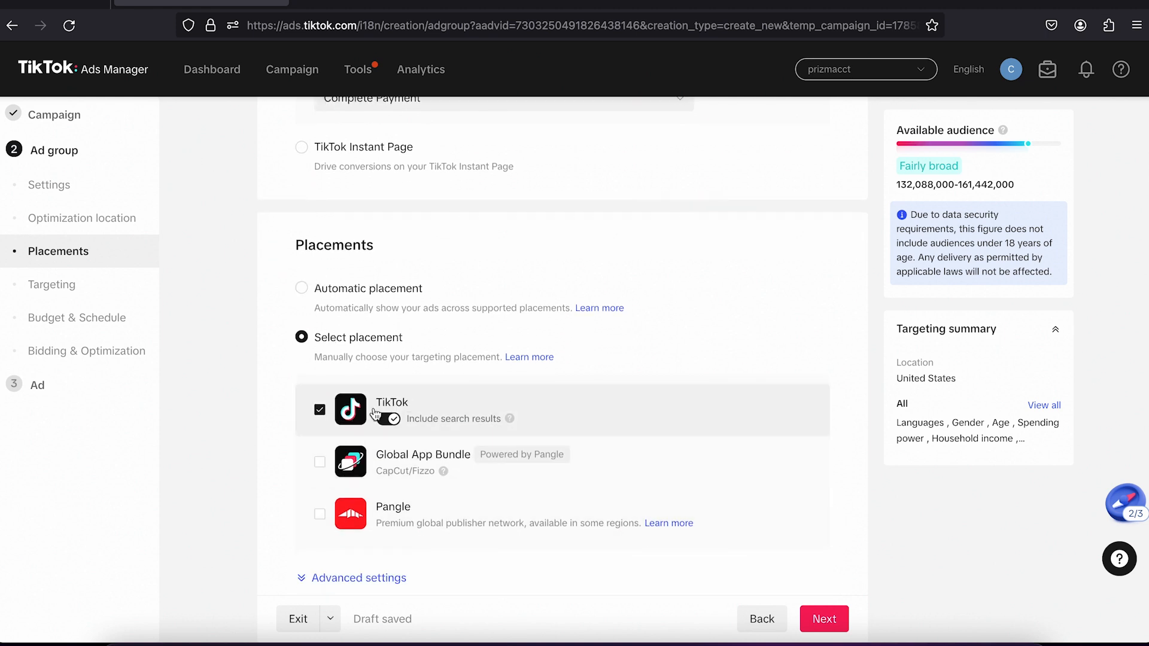
# Disable video download, video sharing and user comments in the advanced placement settings.
pyautogui.scroll(-1, 303, 454)
pyautogui.click(302, 512)
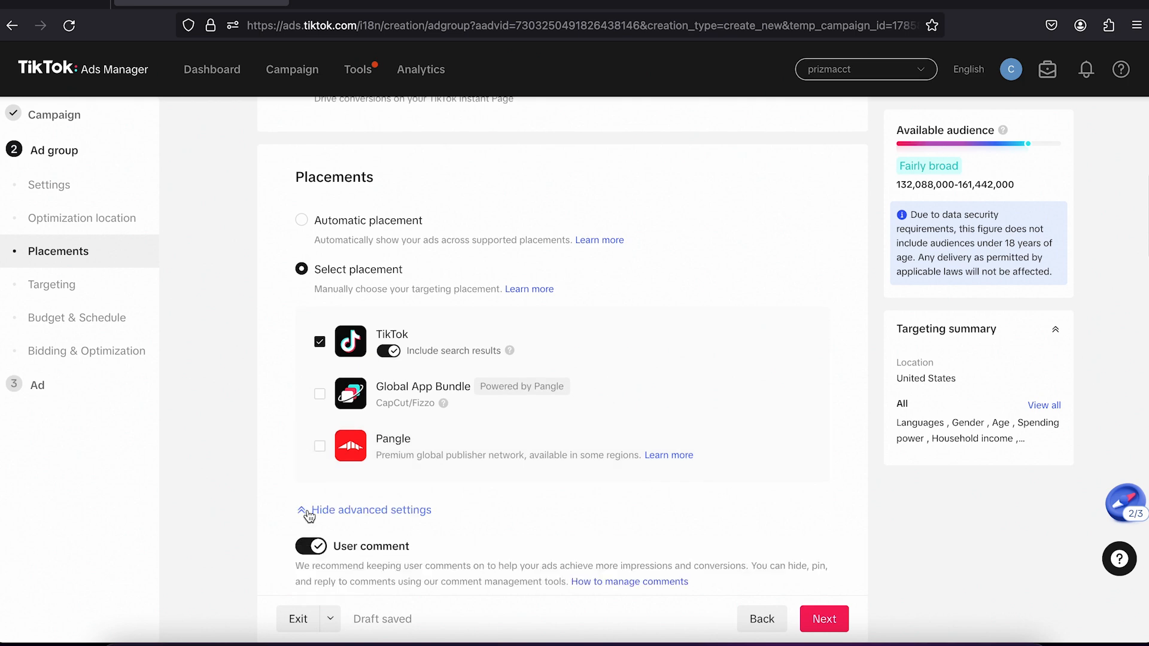
pyautogui.scroll(-3, 307, 511)
pyautogui.click(310, 428)
pyautogui.click(312, 469)
pyautogui.click(312, 348)
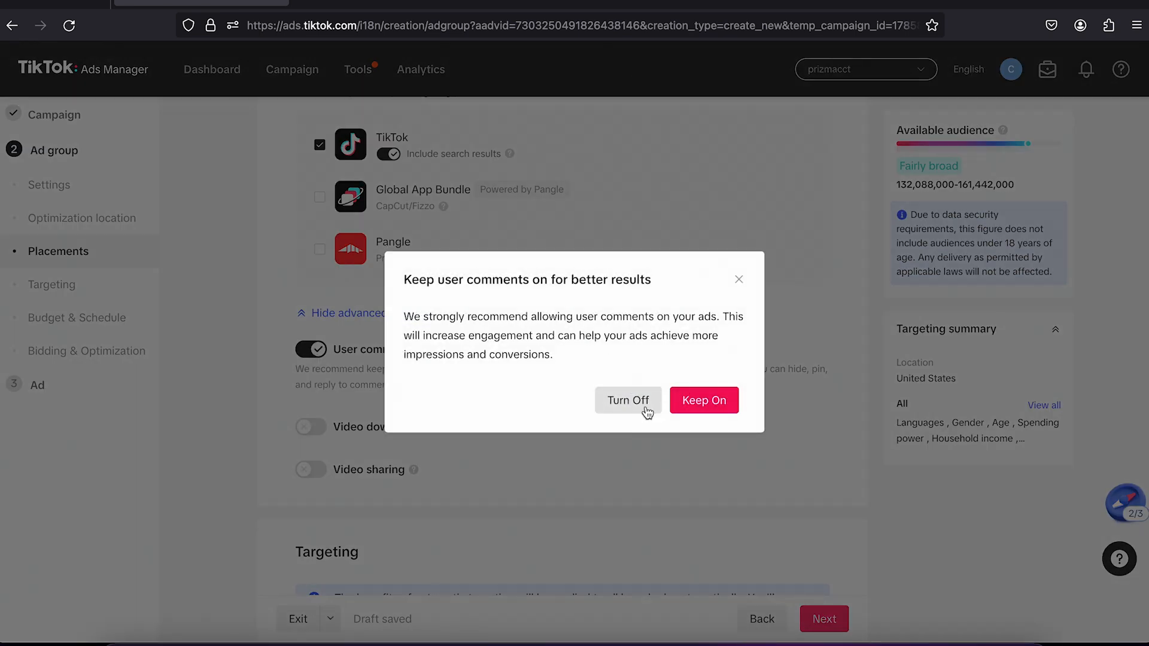
pyautogui.click(637, 409)
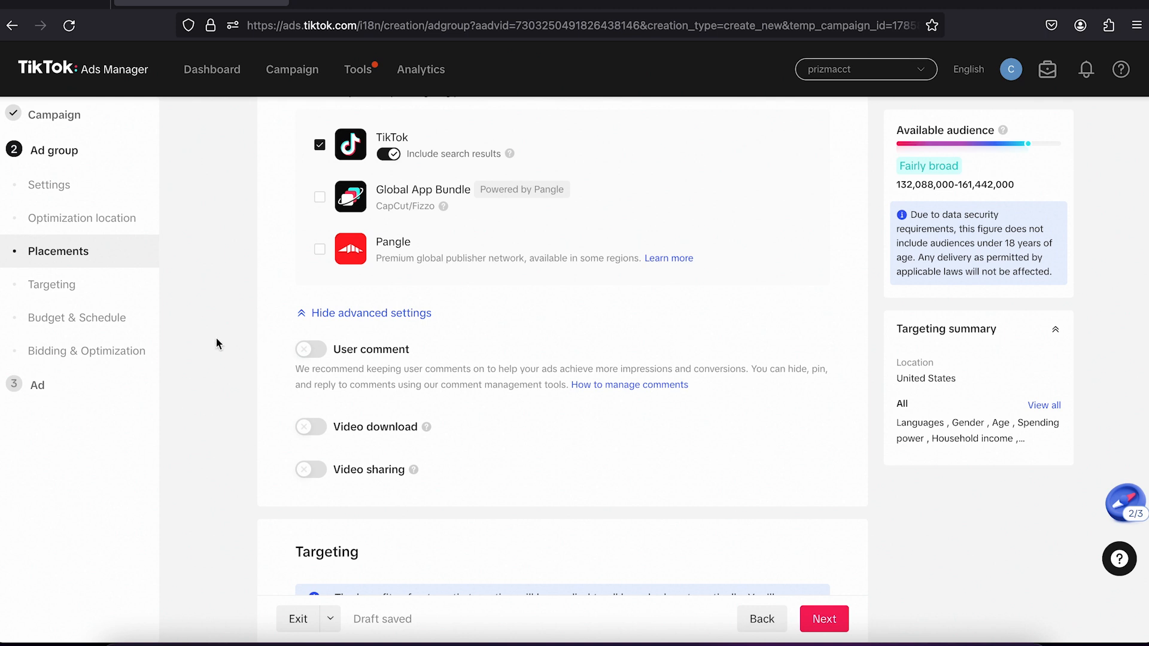
# Add Australia, United Kingdom and Canada to the ad group's target locations alongside United States.
pyautogui.scroll(-1, 217, 338)
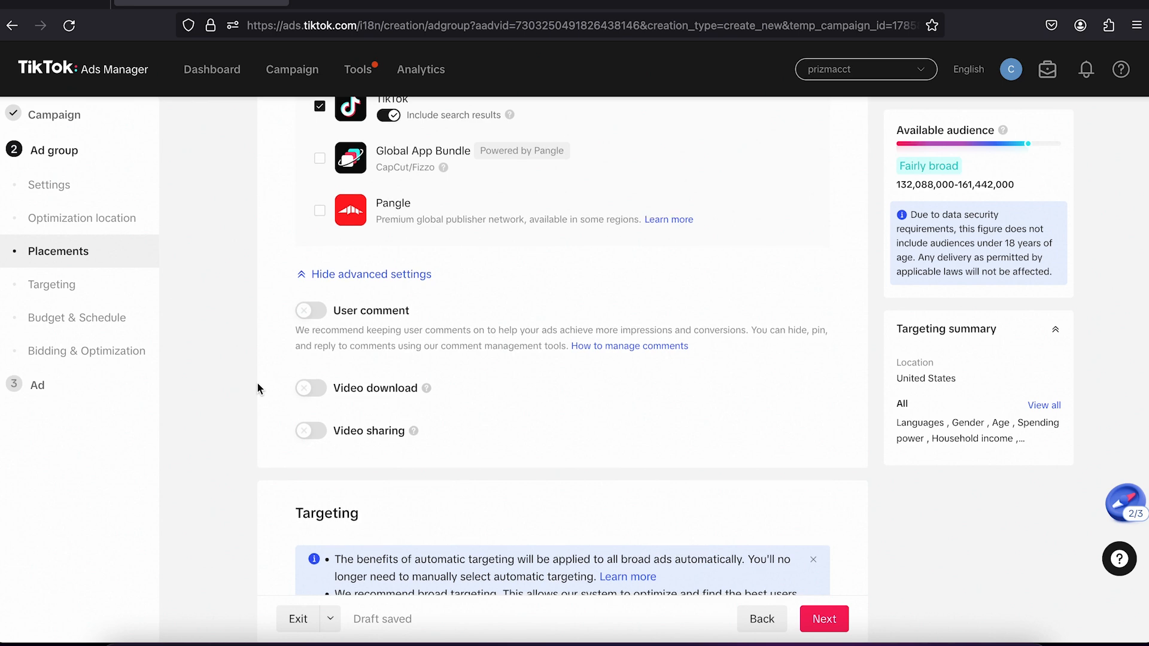
pyautogui.scroll(-4, 257, 382)
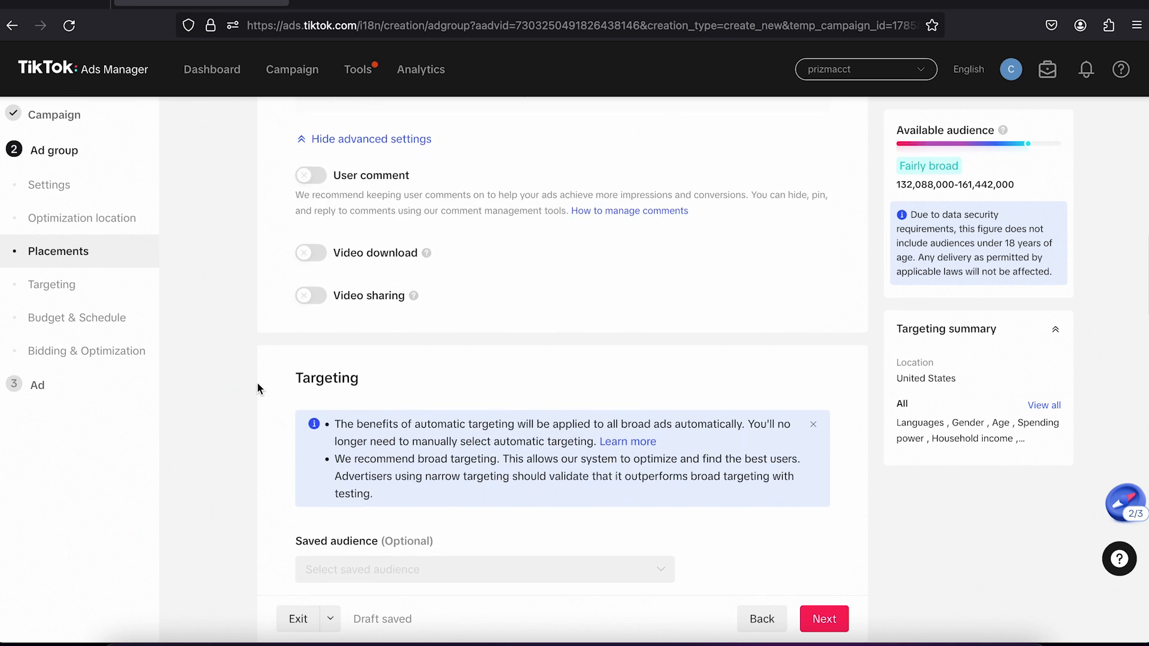
pyautogui.scroll(-8, 257, 389)
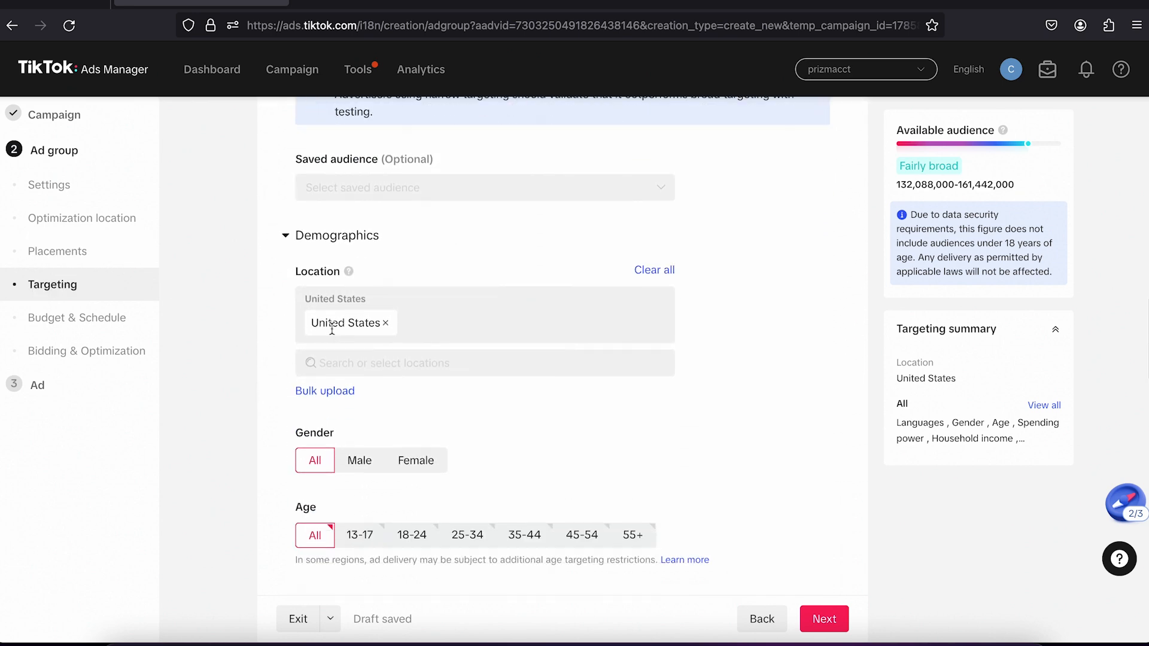
pyautogui.click(349, 363)
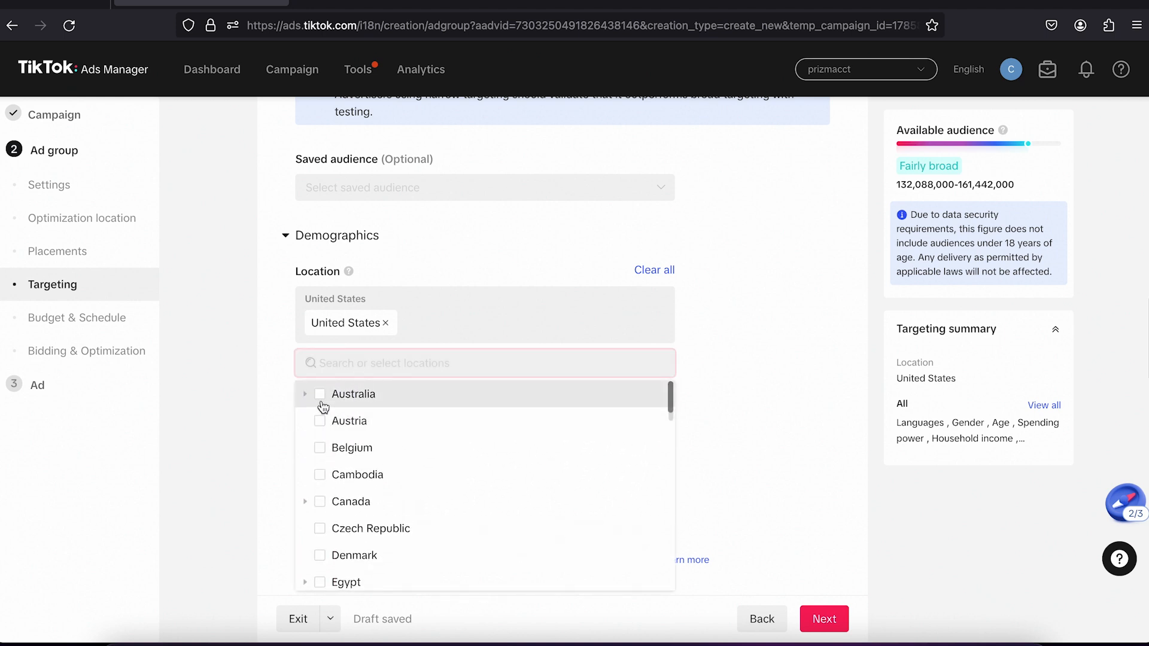
pyautogui.click(323, 406)
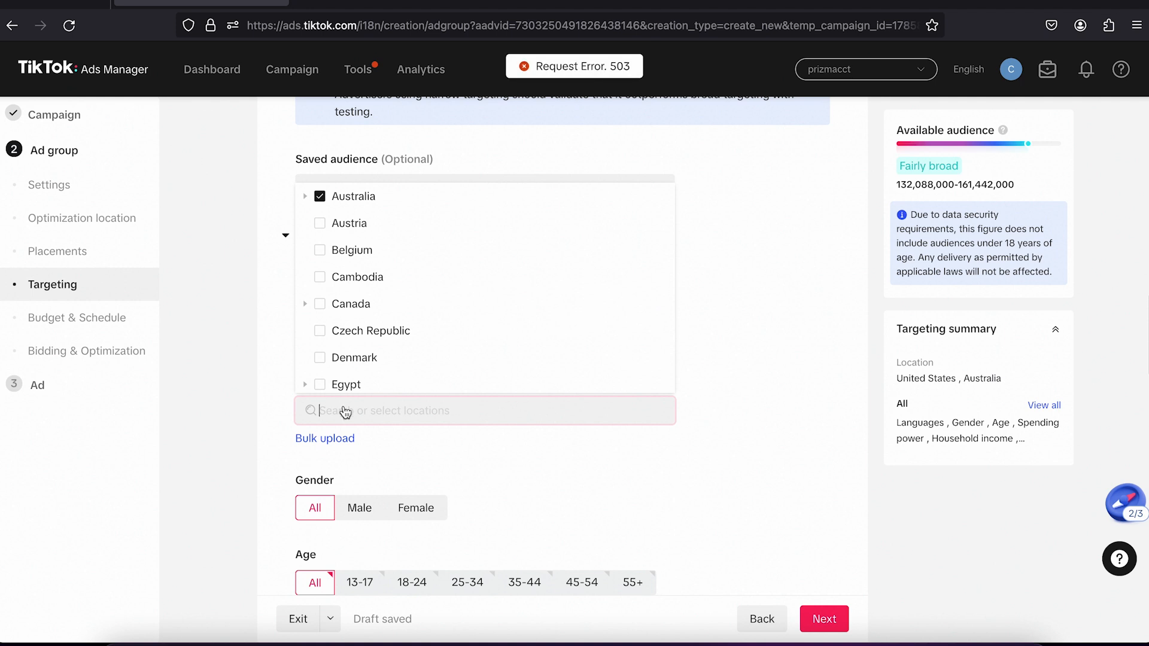
pyautogui.click(338, 416)
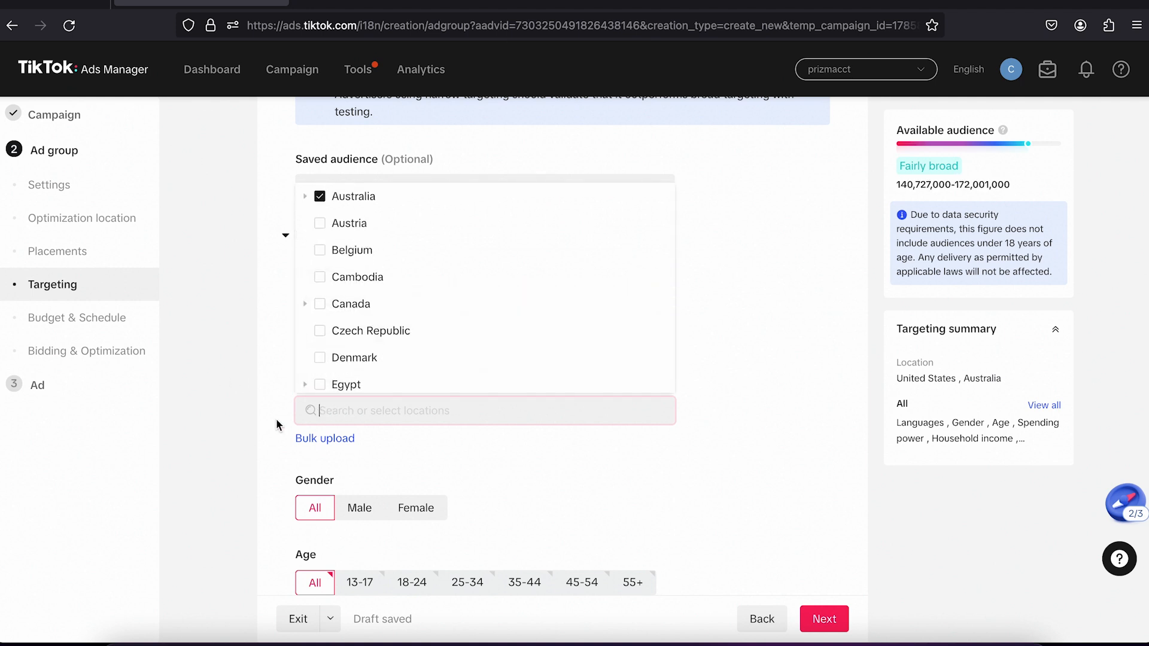
pyautogui.write('united')
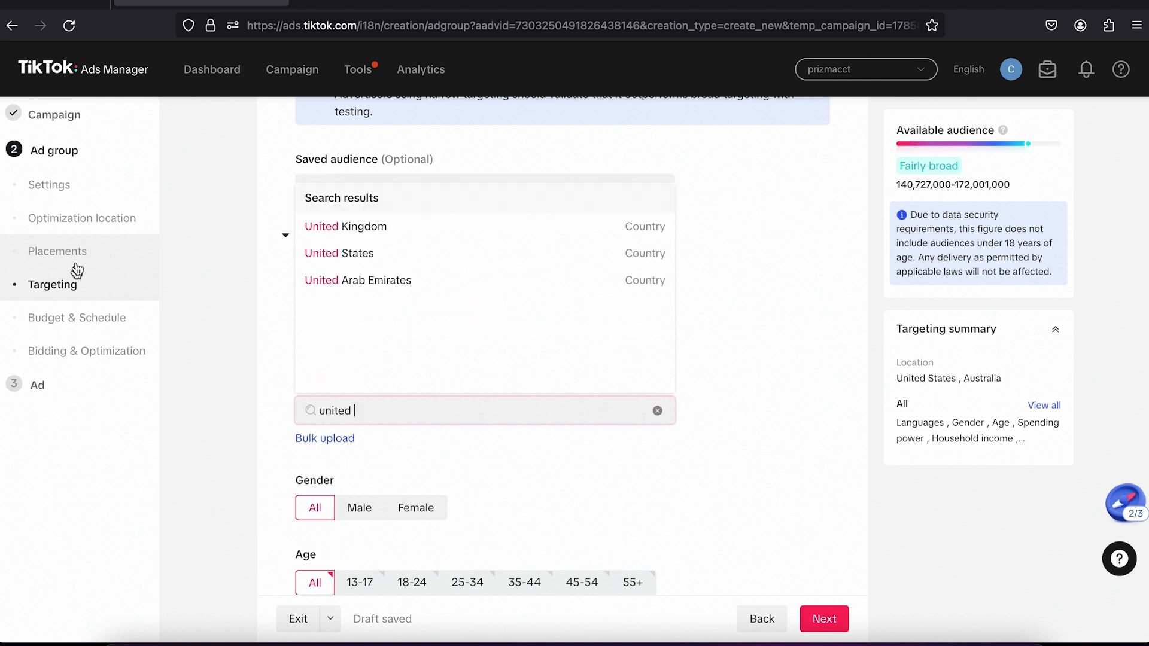
pyautogui.click(339, 232)
pyautogui.click(225, 391)
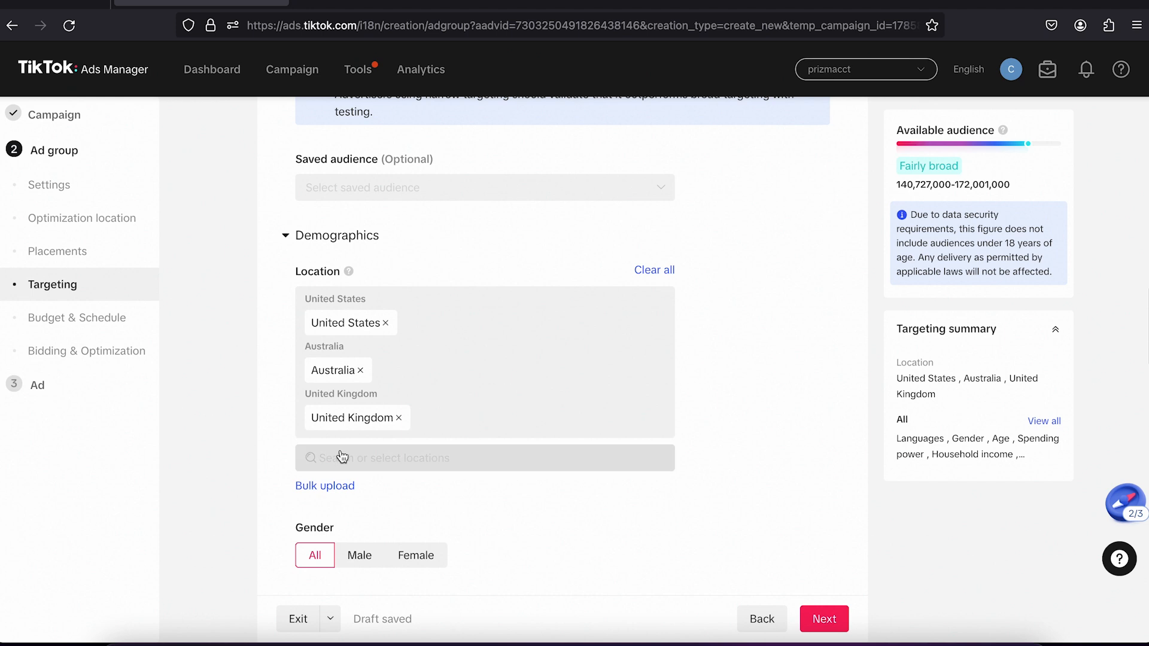
pyautogui.click(340, 458)
pyautogui.write('cana')
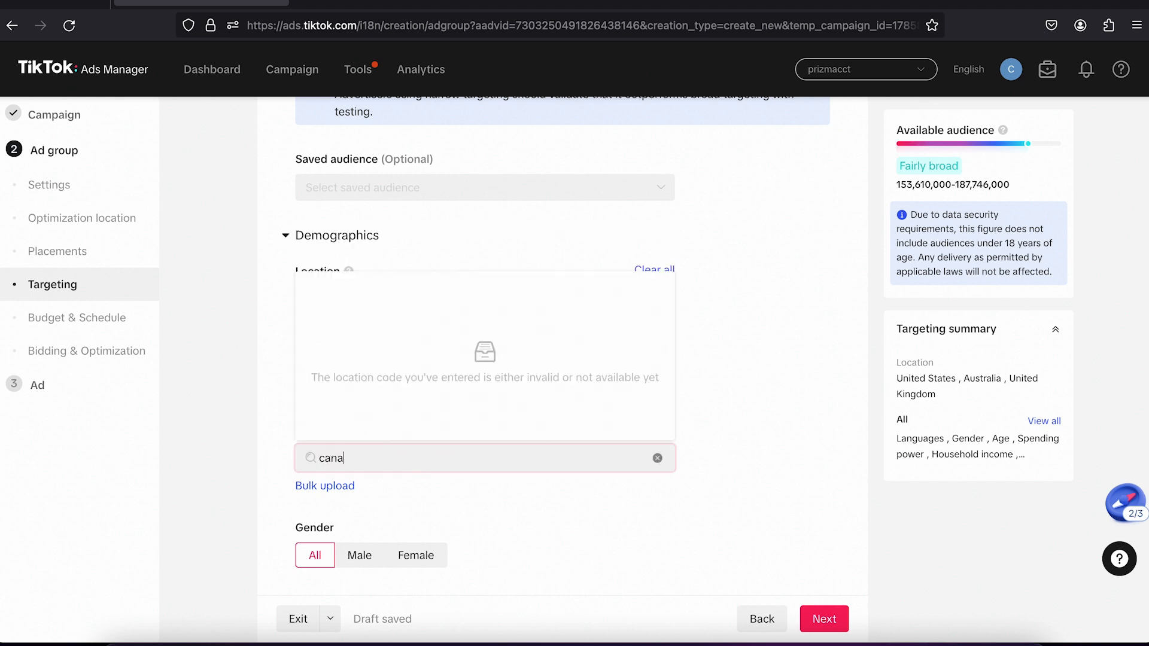
pyautogui.click(320, 309)
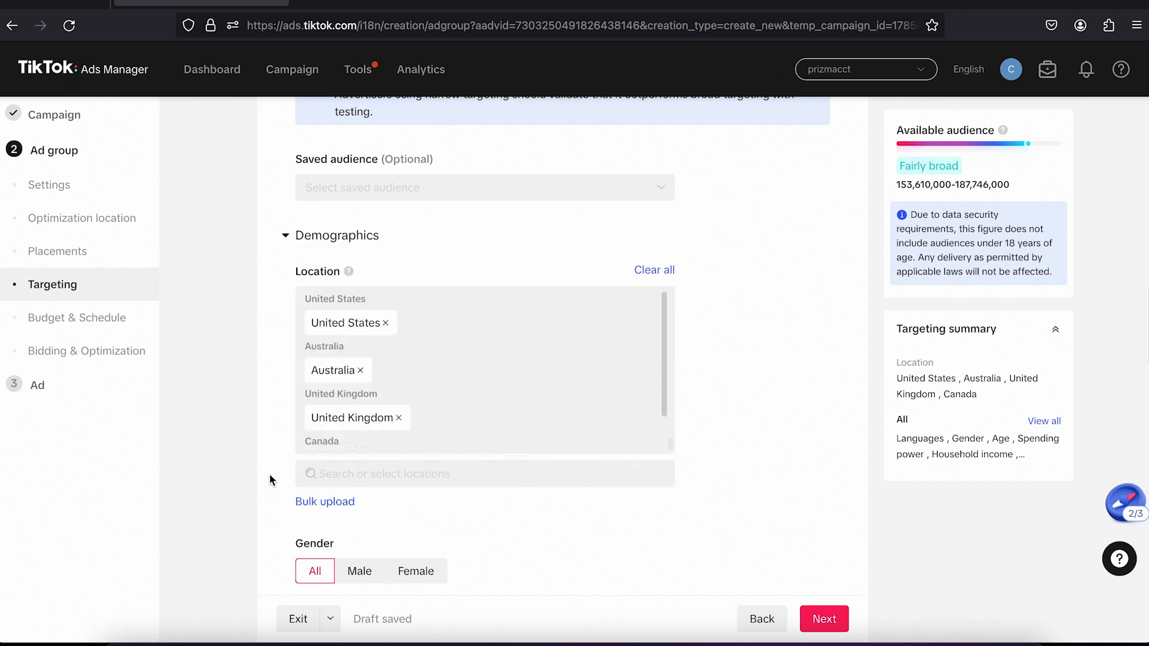
# Rename the ad group as "Big 4".
pyautogui.scroll(4, 270, 479)
pyautogui.scroll(10, 271, 479)
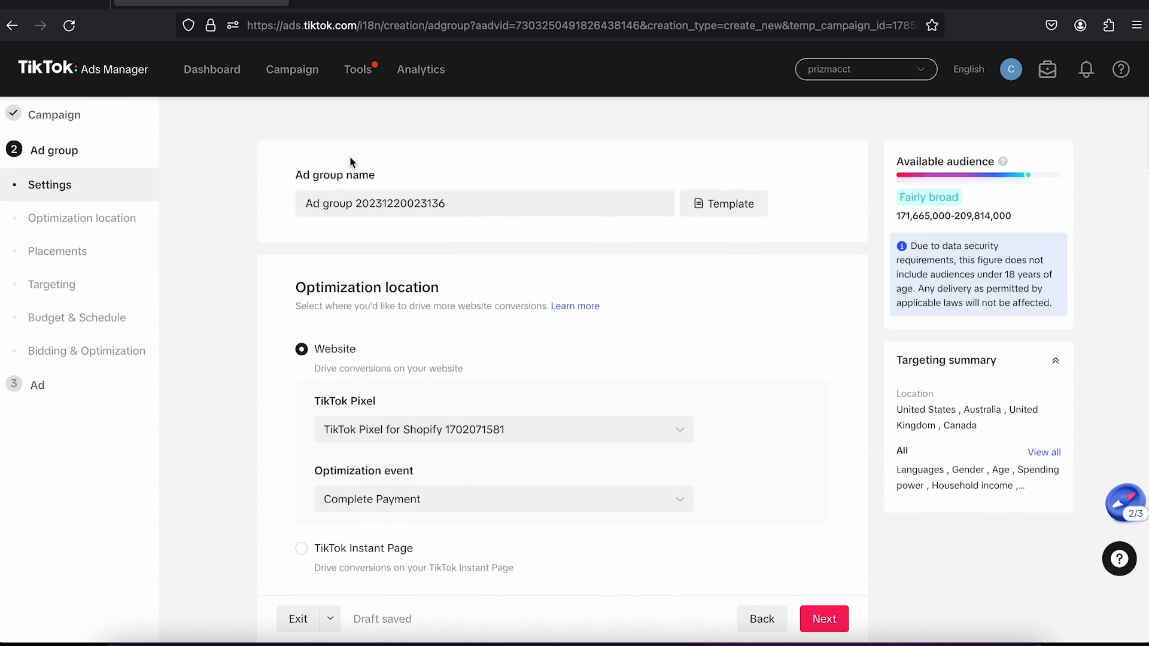
pyautogui.tripleClick(368, 163)
pyautogui.write('Big ')
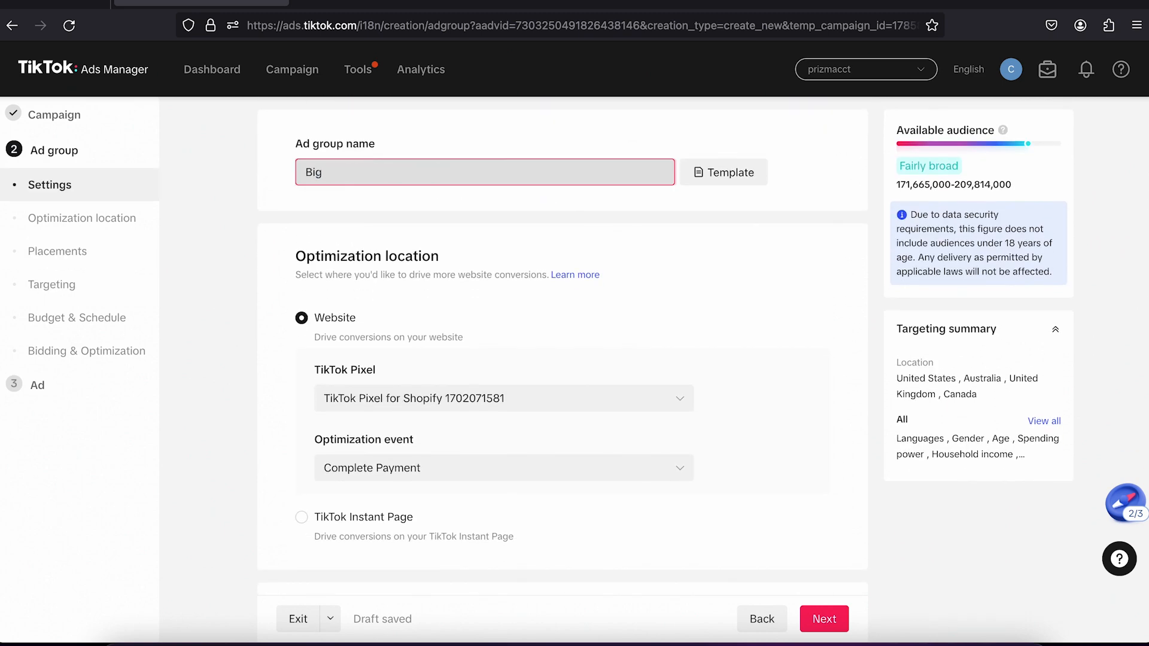
pyautogui.write('4')
# Restrict the targeted ages to 18-24, 25-34, 35-44, 45-54 and 55+, leaving out 13-17.
pyautogui.scroll(-15, 211, 305)
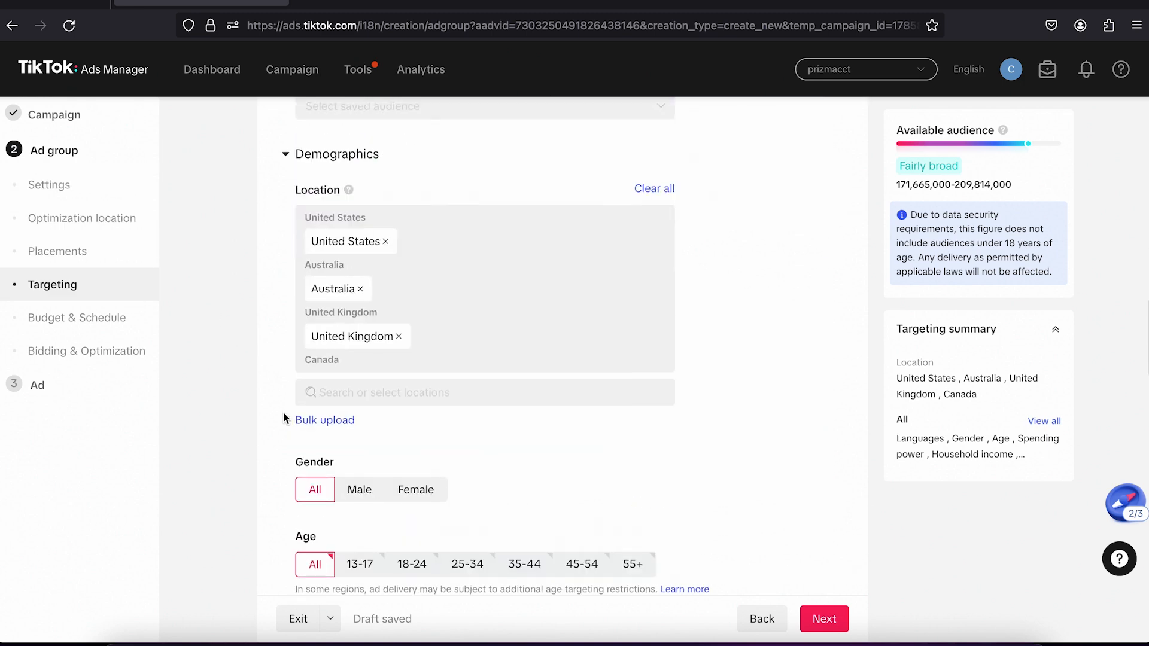
pyautogui.scroll(-4, 284, 417)
pyautogui.click(414, 329)
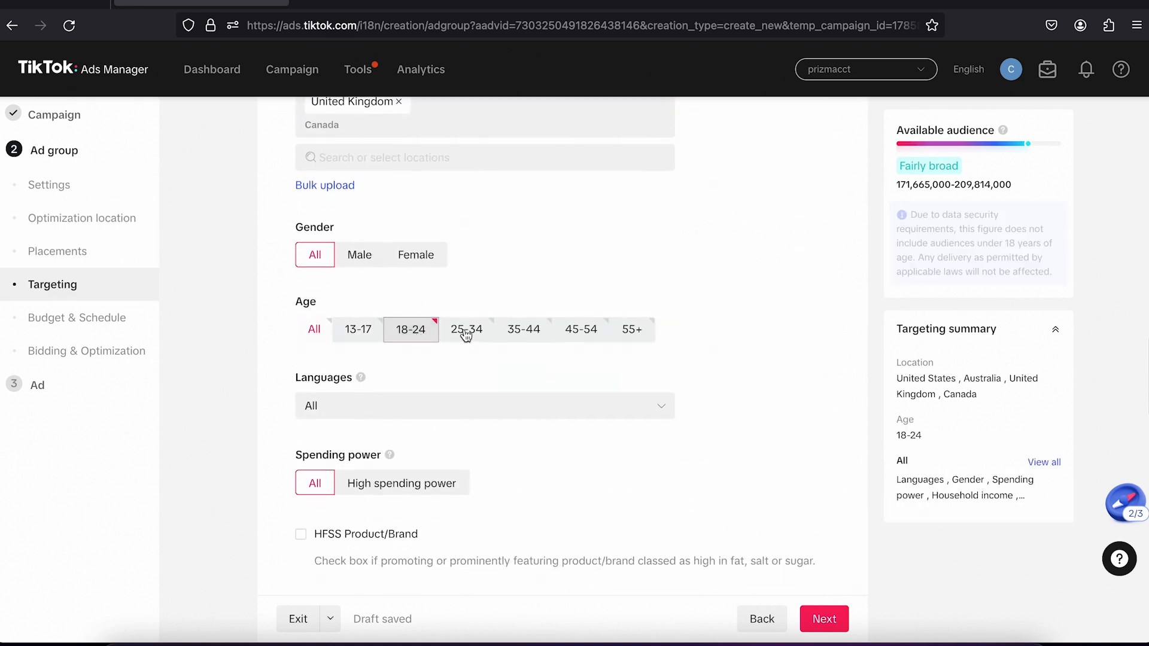
pyautogui.click(466, 331)
pyautogui.click(525, 329)
pyautogui.click(579, 329)
pyautogui.click(636, 329)
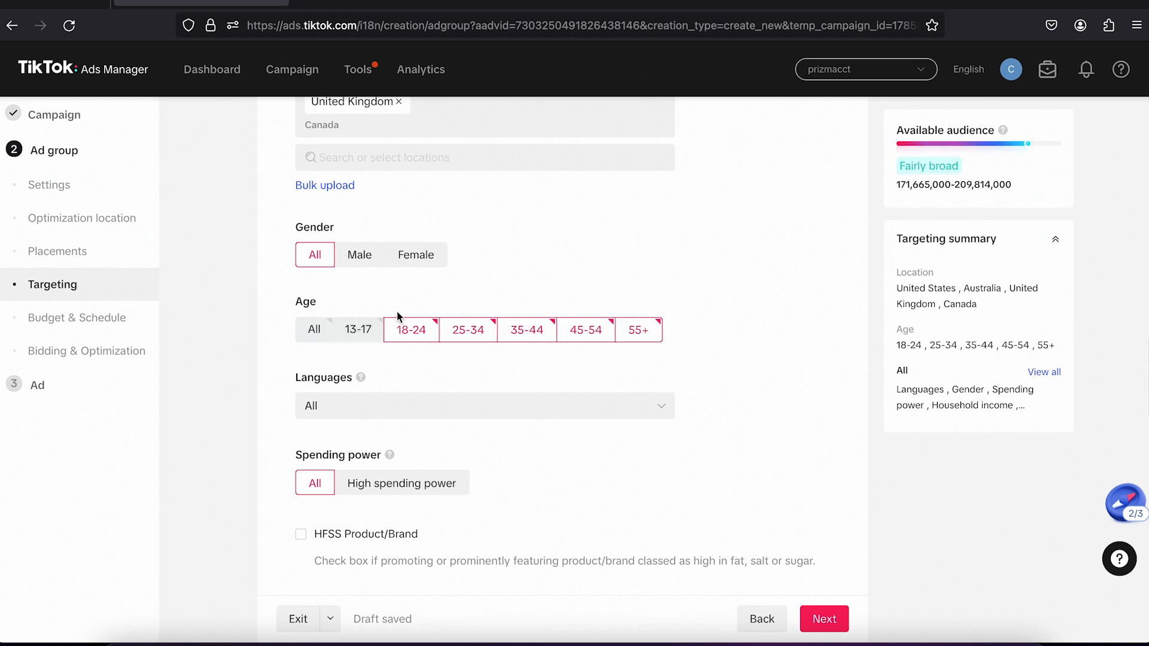
# Set the targeting language of the ad group to English.
pyautogui.scroll(-1, 256, 396)
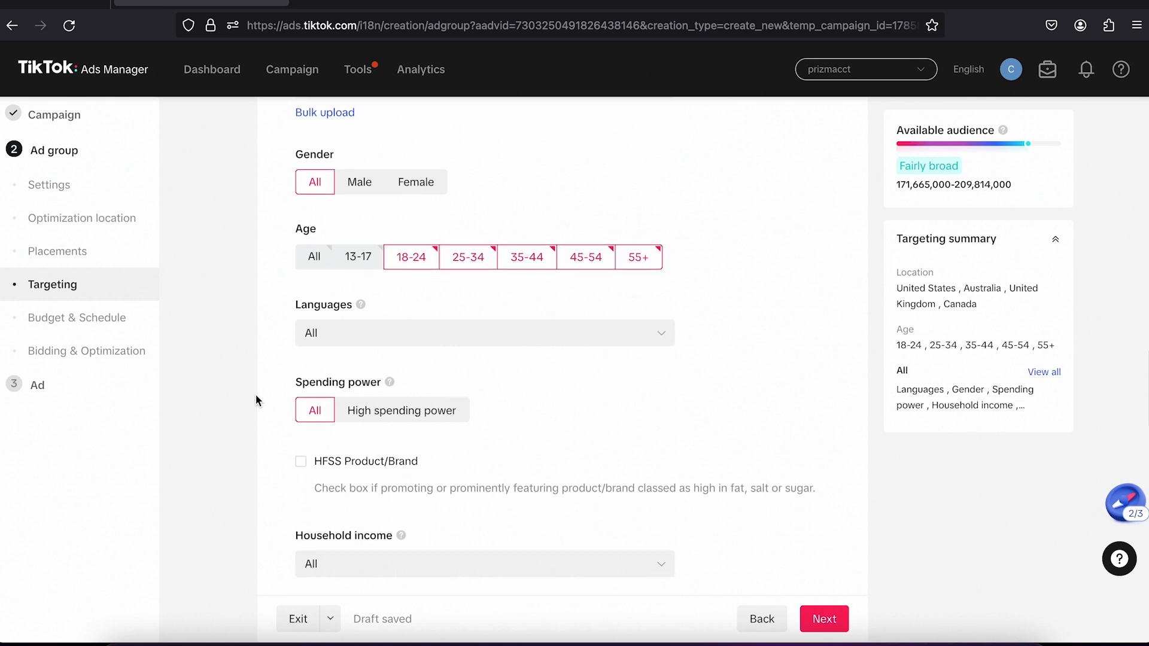
pyautogui.scroll(-1, 256, 400)
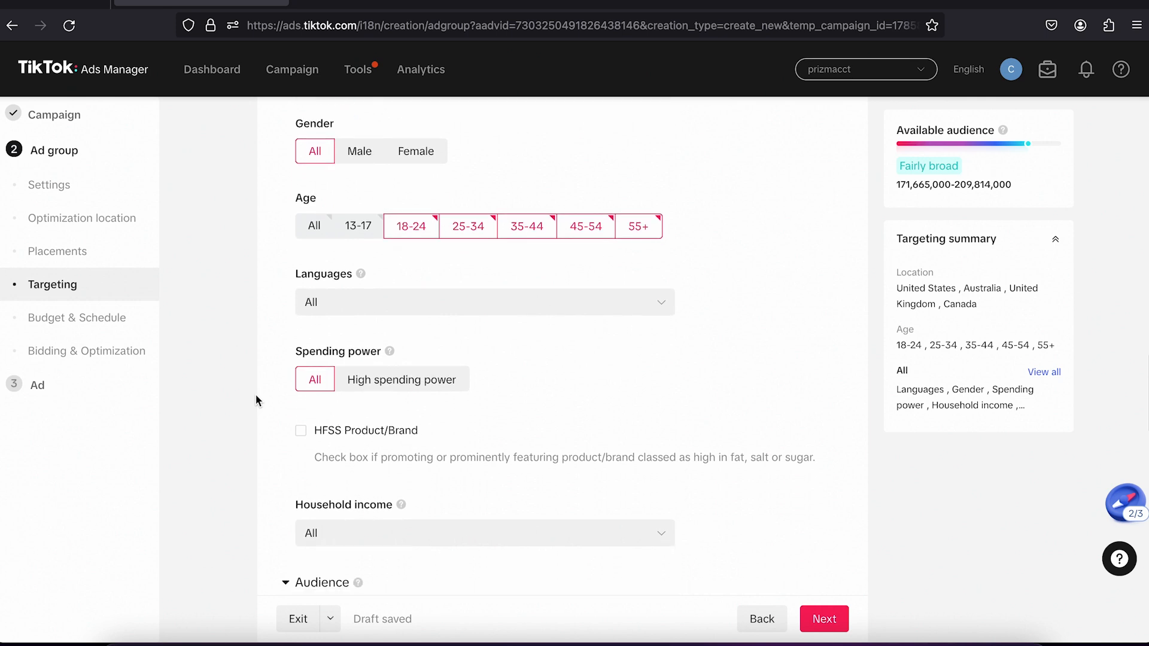
pyautogui.click(314, 303)
pyautogui.click(335, 332)
pyautogui.write('englis')
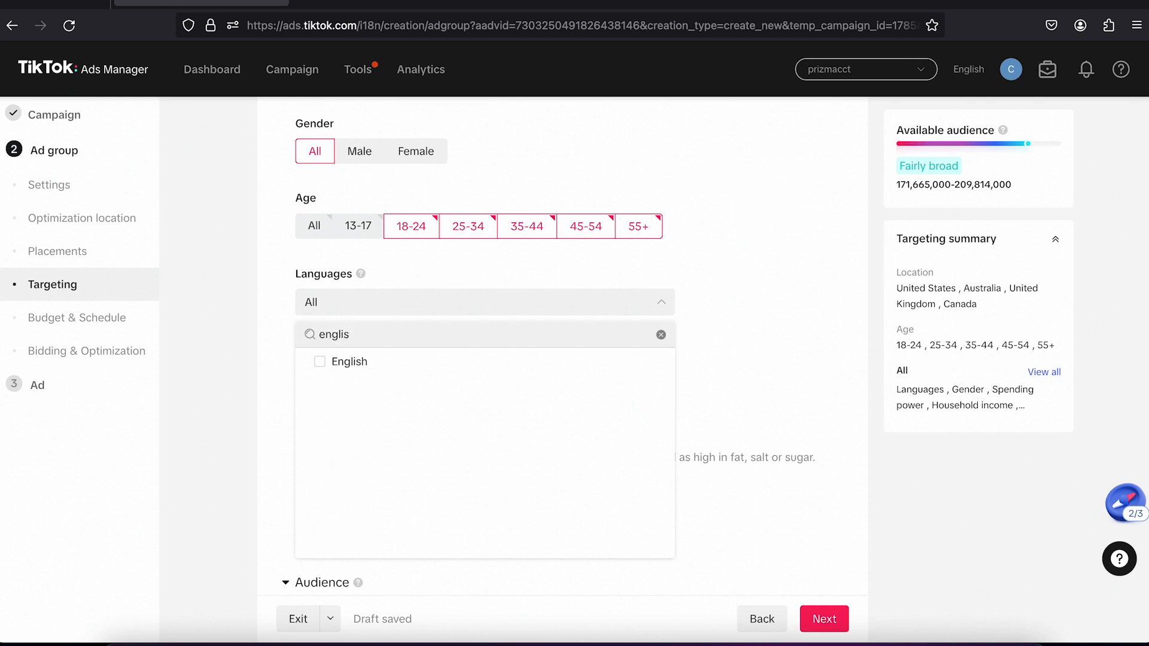
pyautogui.click(333, 361)
pyautogui.click(279, 368)
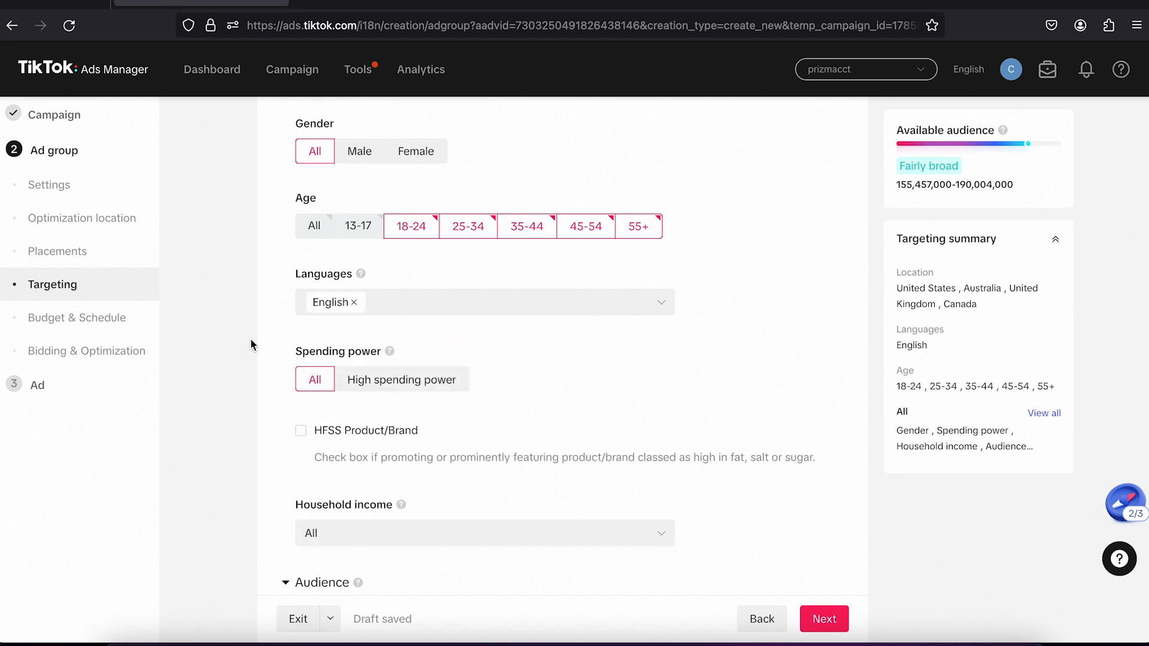
# Set the ad group's daily budget to 20.00 USD.
pyautogui.scroll(-5, 249, 341)
pyautogui.scroll(-7, 248, 338)
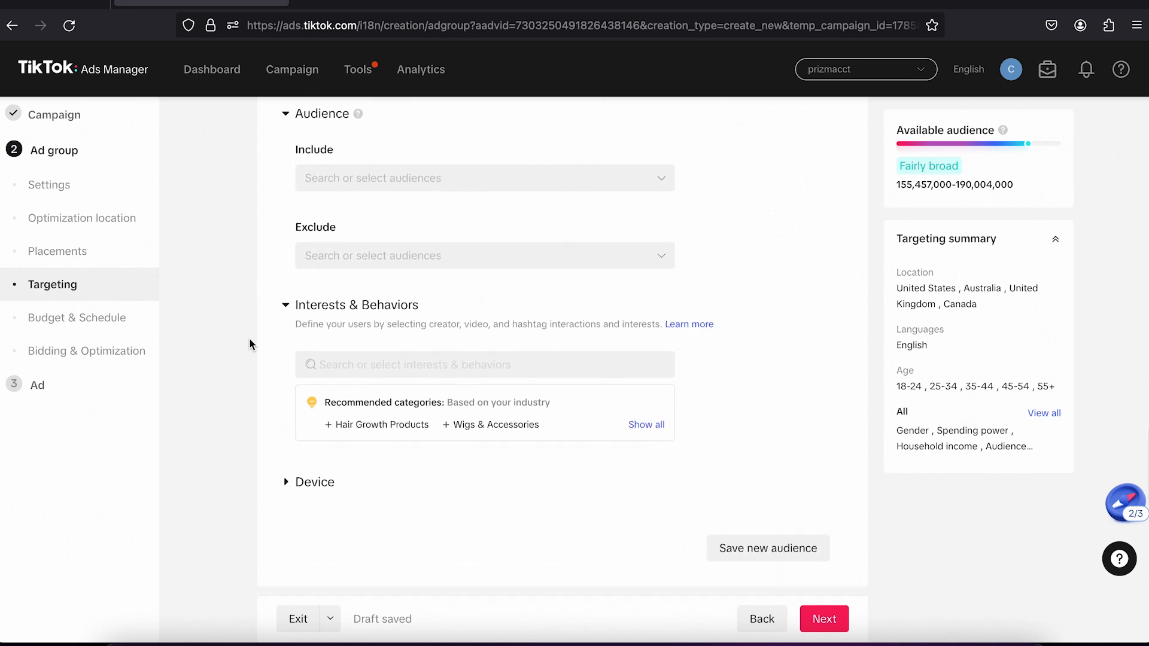
pyautogui.doubleClick(493, 400)
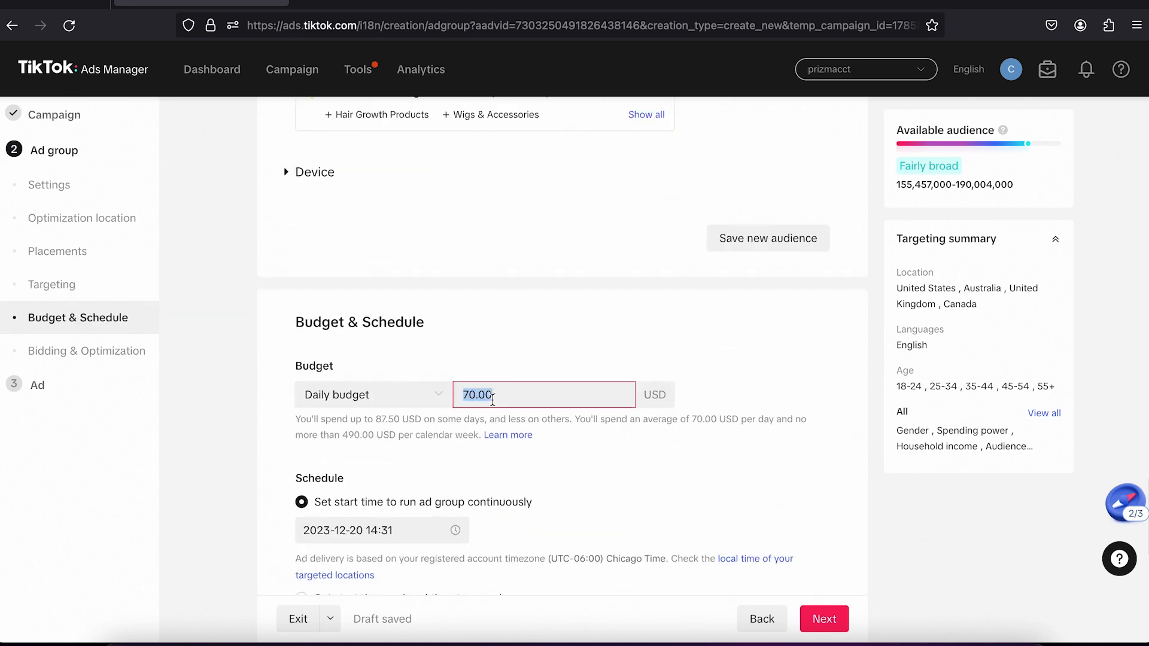
pyautogui.write('20.00')
# Schedule the ad group to start on 2023-12-21 at 00:00 and run continuously.
pyautogui.click(409, 533)
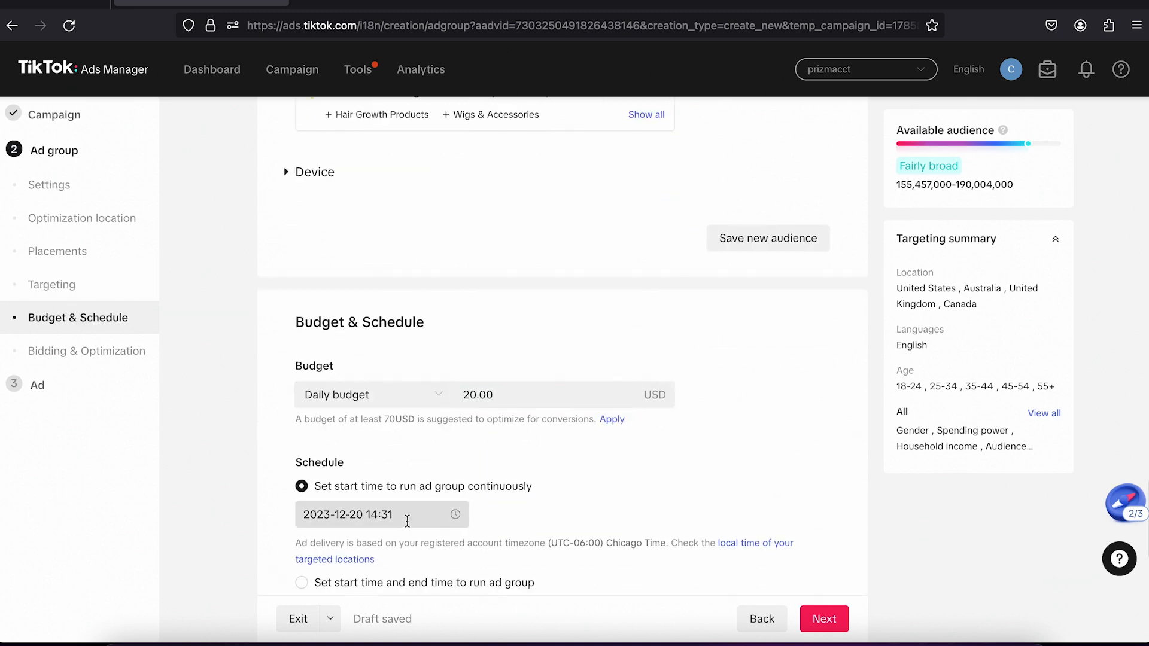
pyautogui.click(406, 520)
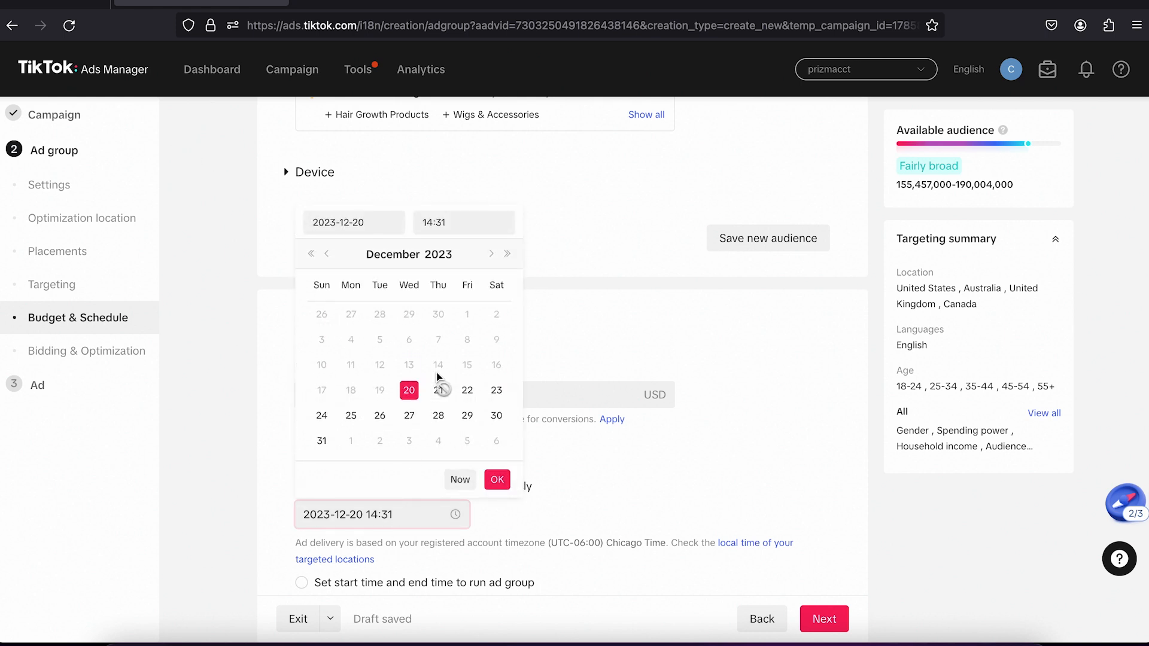
pyautogui.click(439, 392)
pyautogui.click(443, 225)
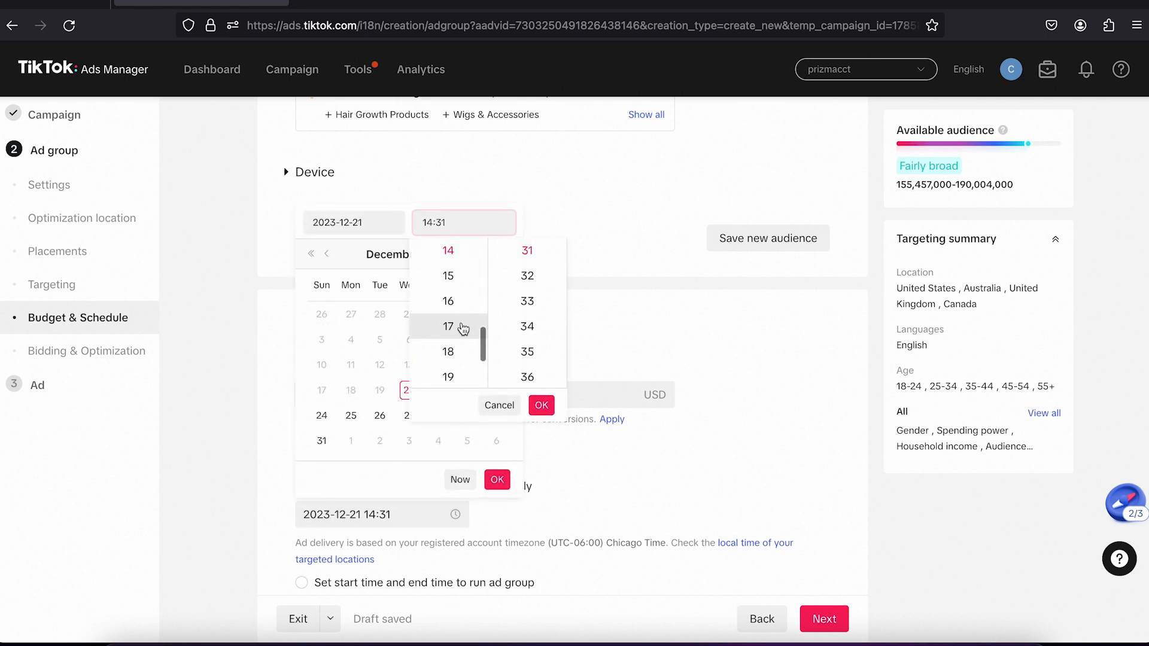
pyautogui.scroll(1, 449, 289)
pyautogui.doubleClick(432, 229)
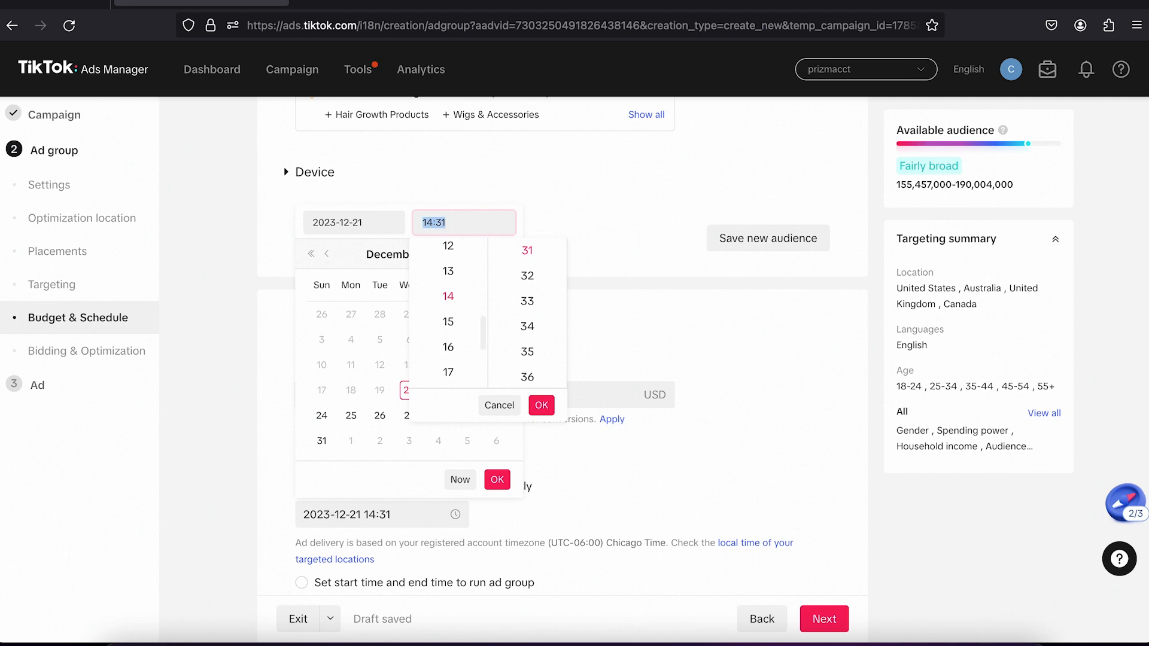
pyautogui.write('0000')
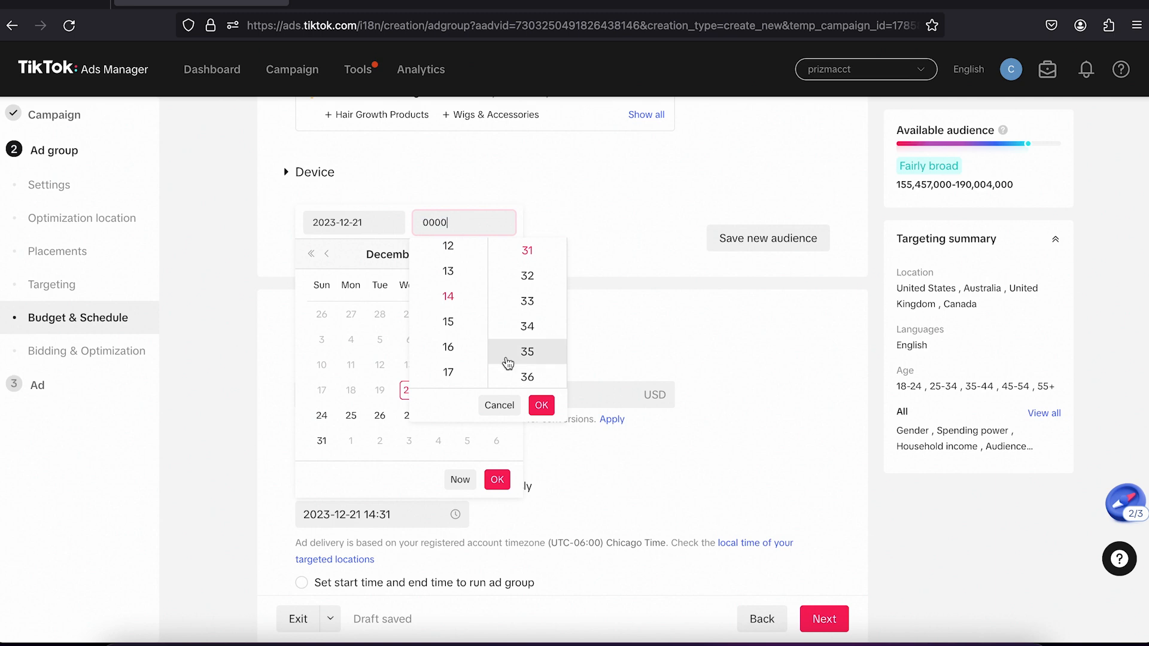
pyautogui.click(542, 406)
pyautogui.click(497, 480)
# Try a Cost cap bid strategy of 10 USD per conversion and switch back to Maximum delivery.
pyautogui.scroll(-8, 315, 425)
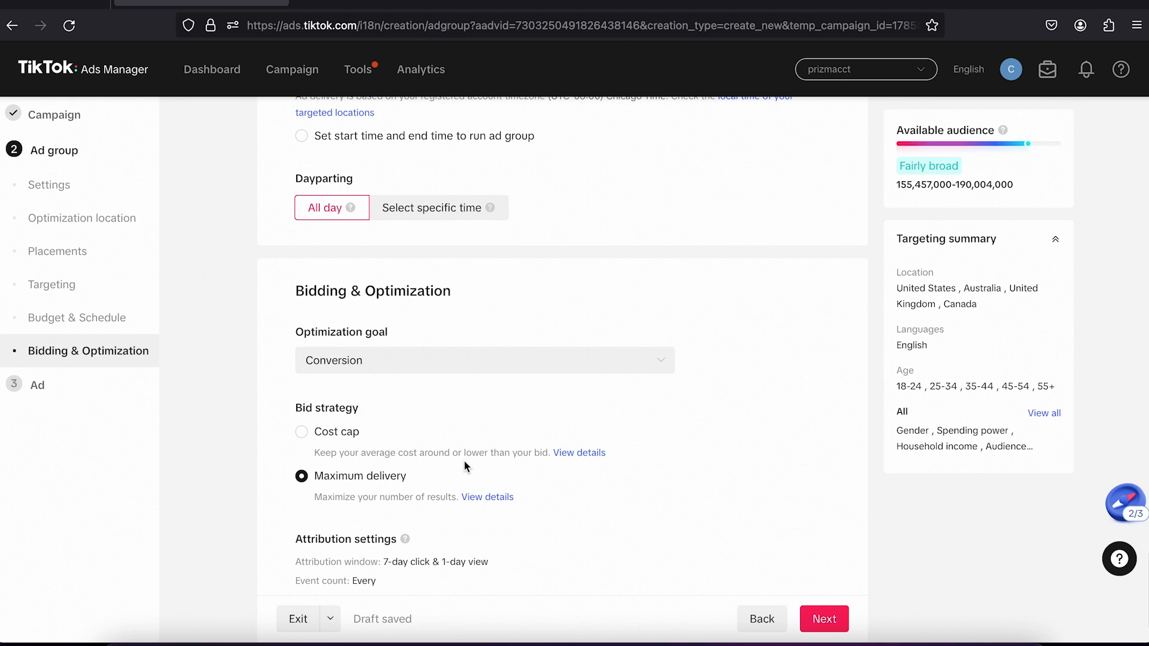
pyautogui.scroll(-1, 449, 464)
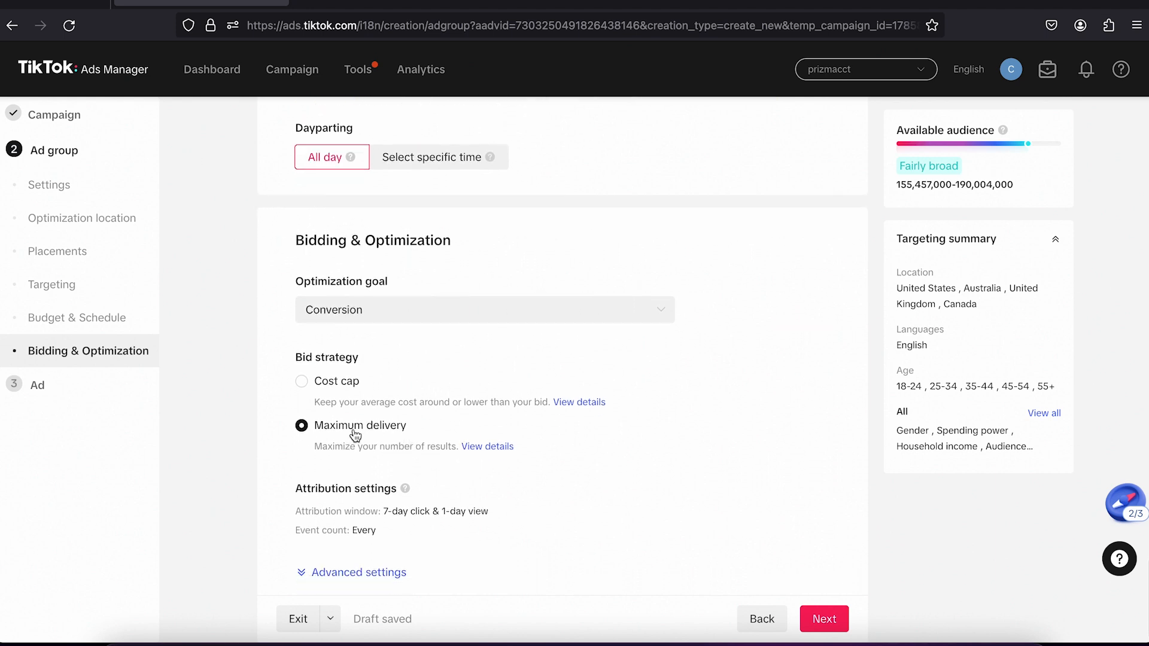
pyautogui.click(302, 382)
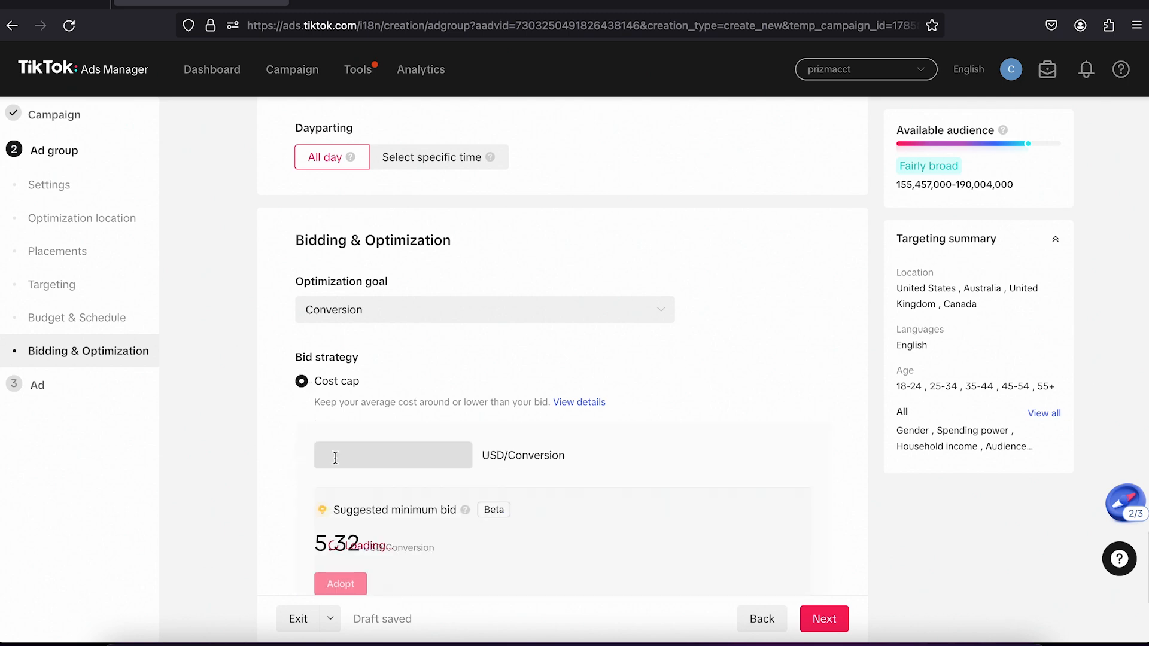
pyautogui.scroll(15, 296, 441)
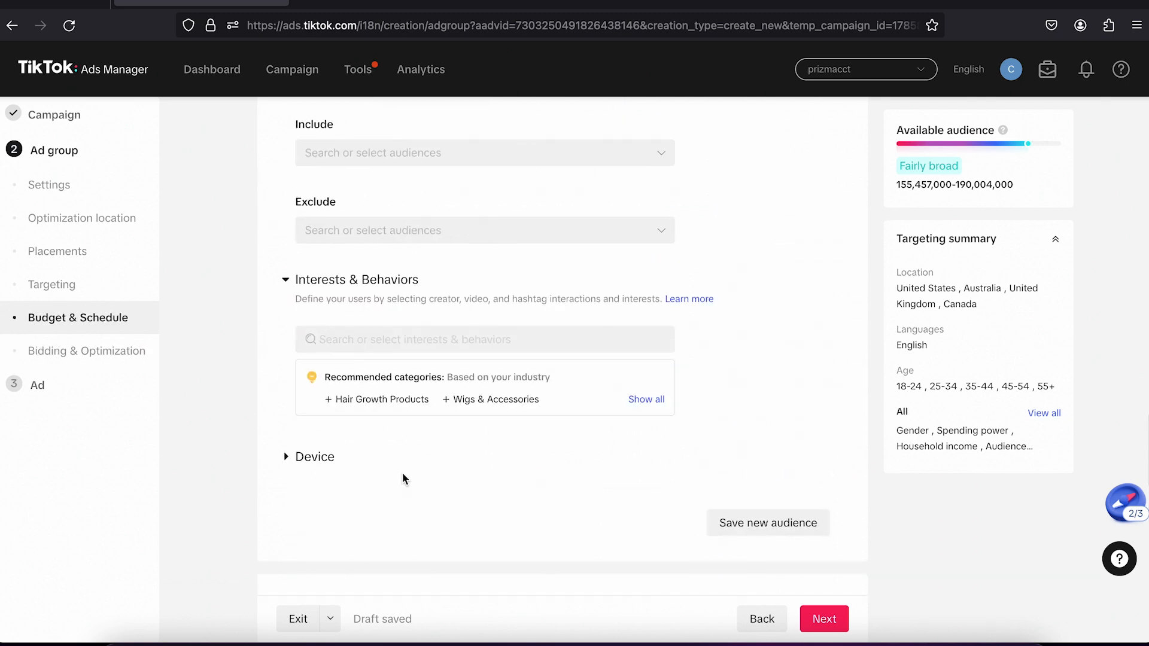
pyautogui.scroll(-6, 402, 475)
pyautogui.scroll(-7, 481, 328)
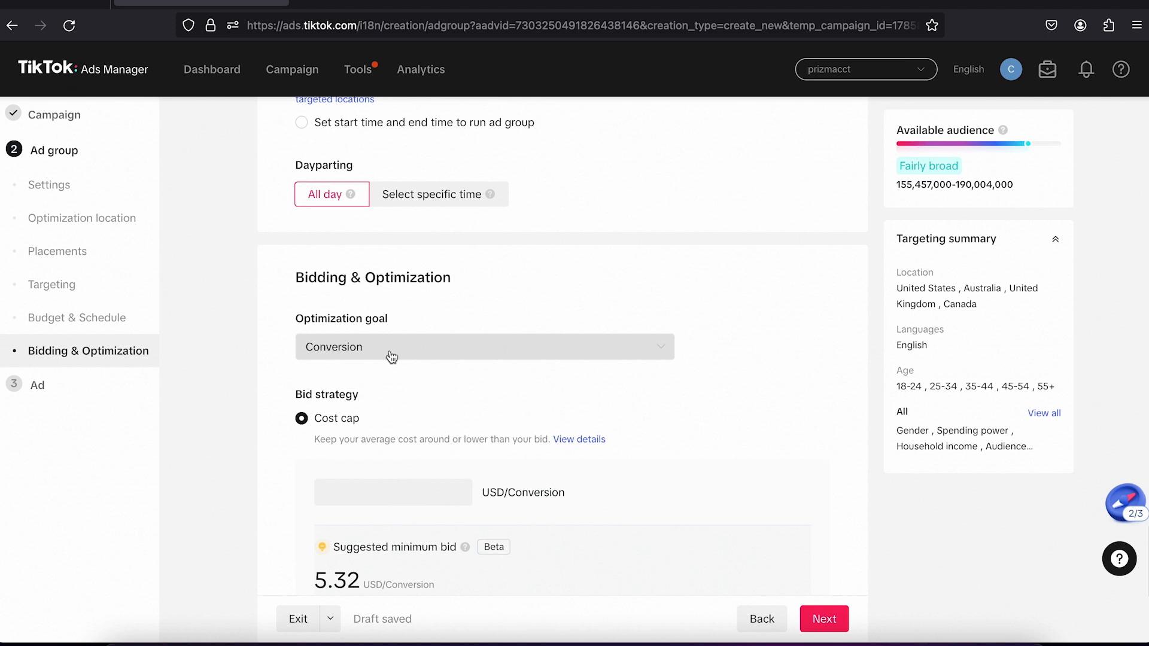
pyautogui.click(366, 491)
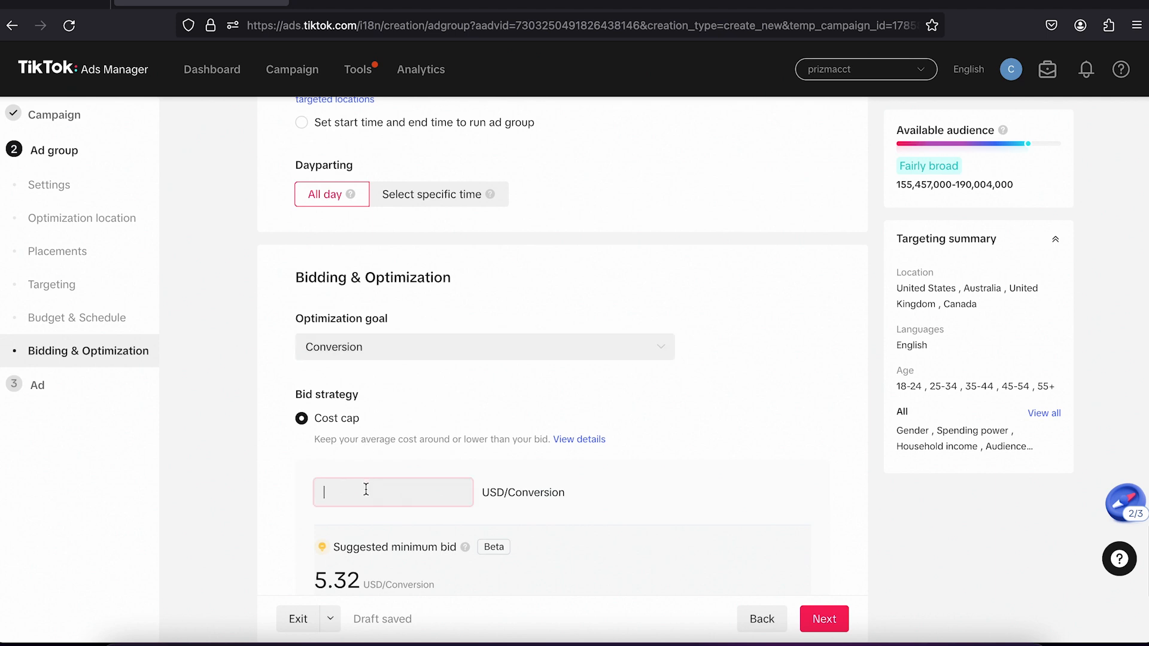
pyautogui.write('10')
pyautogui.scroll(-3, 263, 490)
pyautogui.click(301, 485)
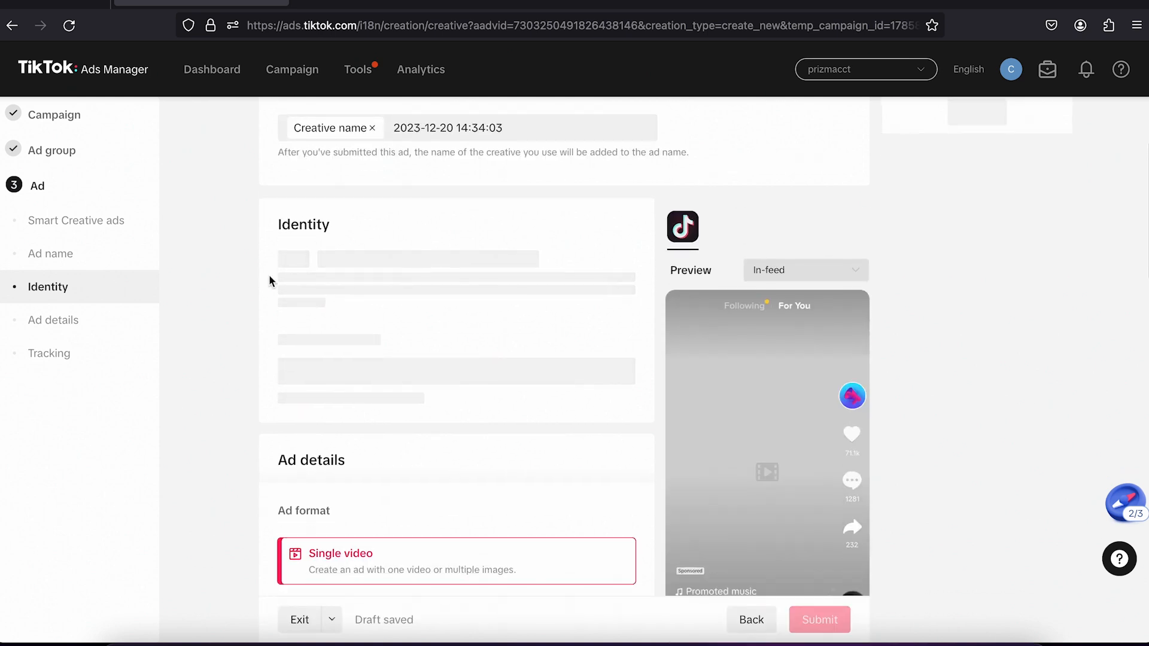
# Switch the ad's custom identity to the second one in the list of existing identities.
pyautogui.click(299, 308)
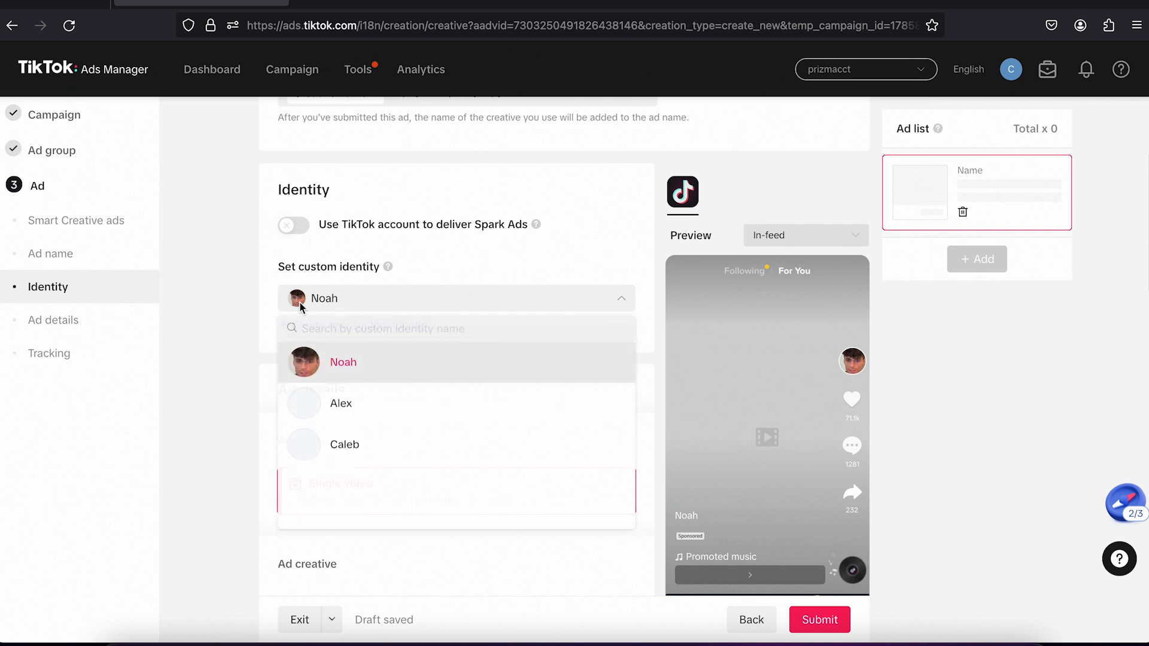
pyautogui.click(302, 397)
pyautogui.scroll(-2, 245, 354)
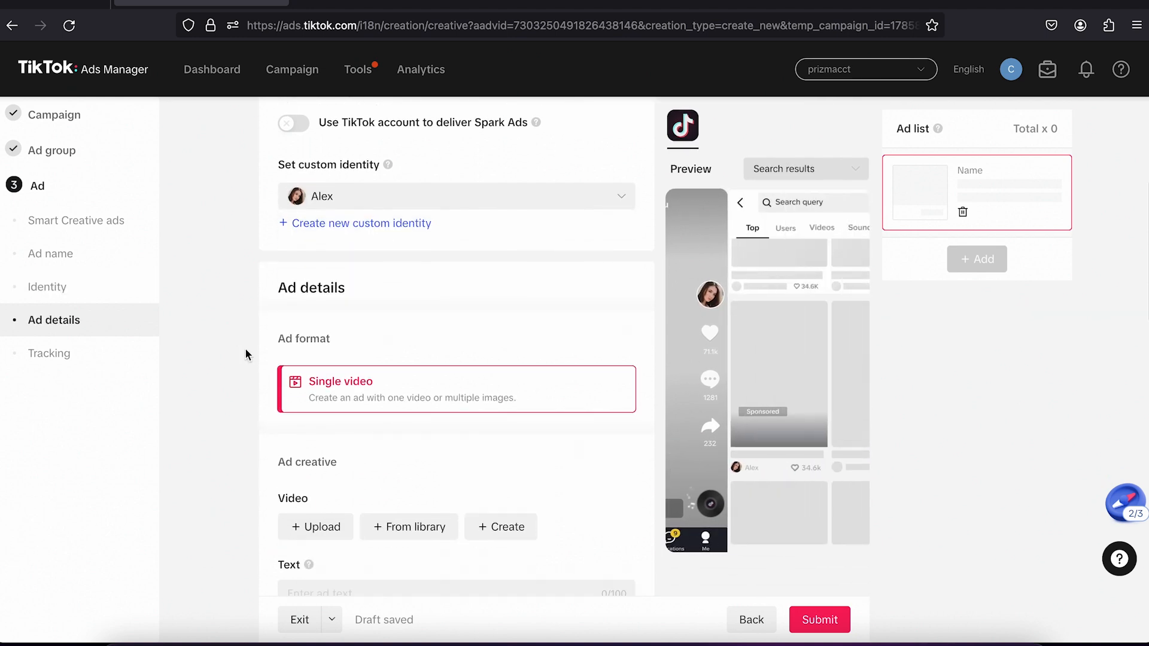
# Fill the single video ad's text with the suggested line "Best Holiday Gift for Him!".
pyautogui.scroll(1, 243, 278)
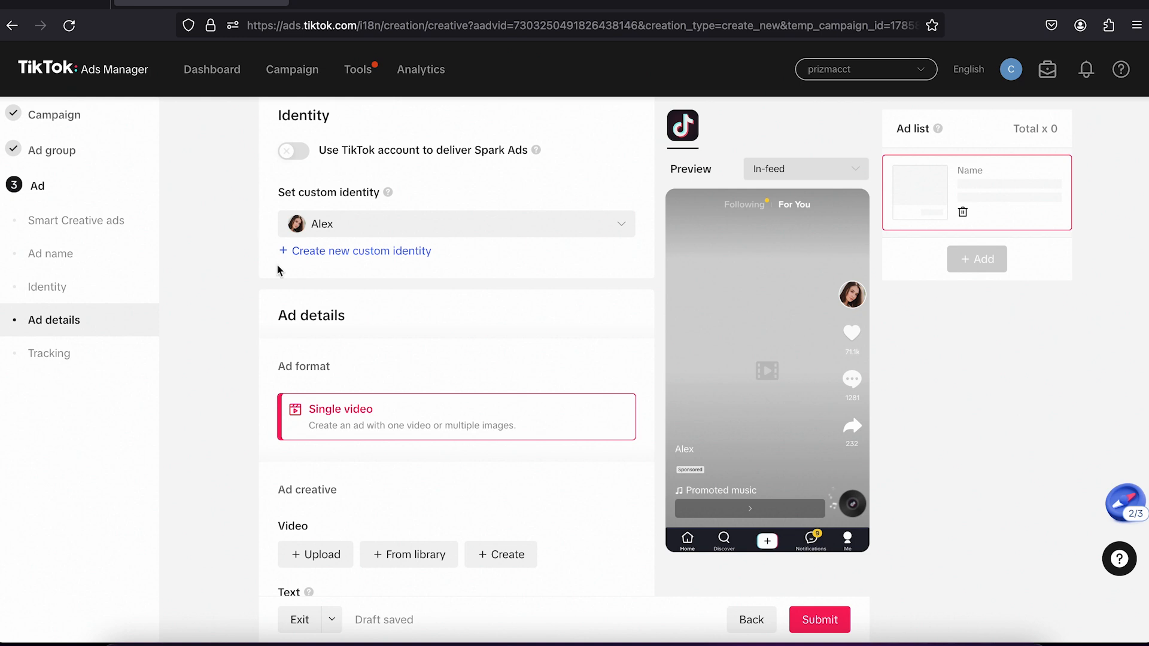
pyautogui.scroll(-1, 277, 265)
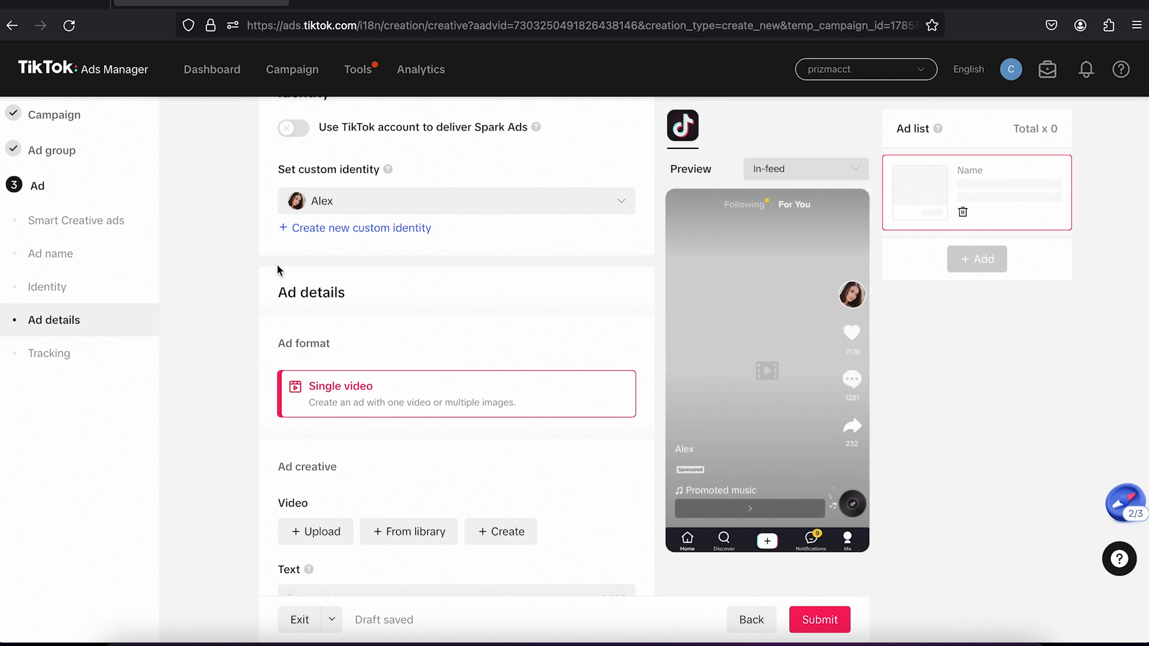
pyautogui.scroll(-1, 256, 275)
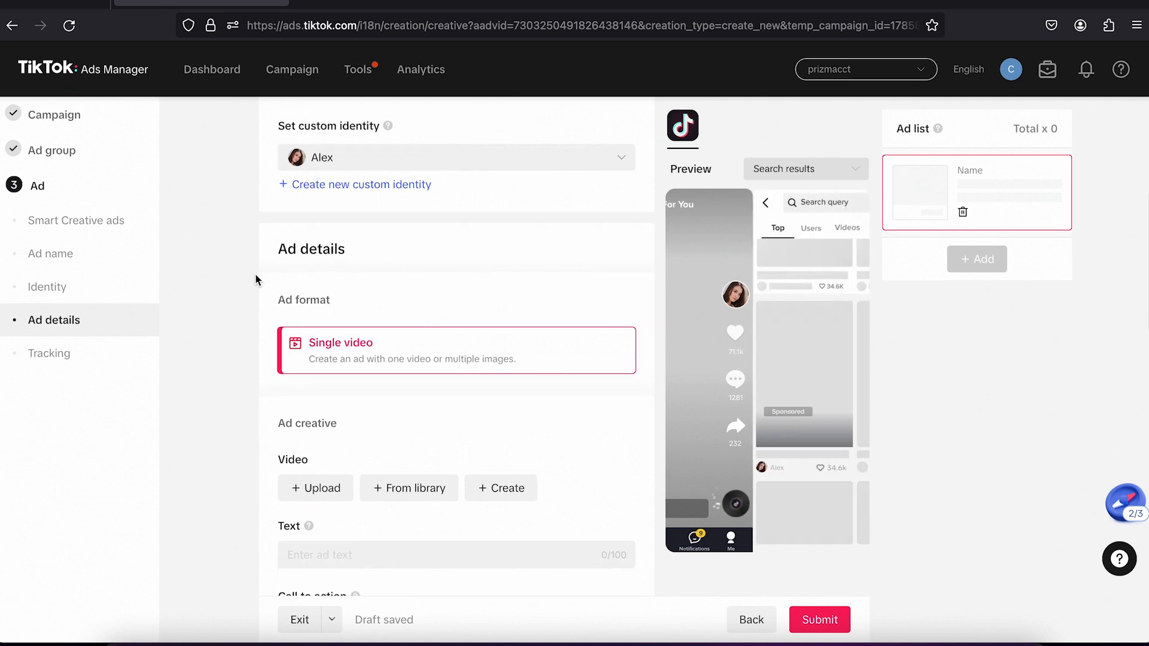
pyautogui.scroll(-3, 272, 323)
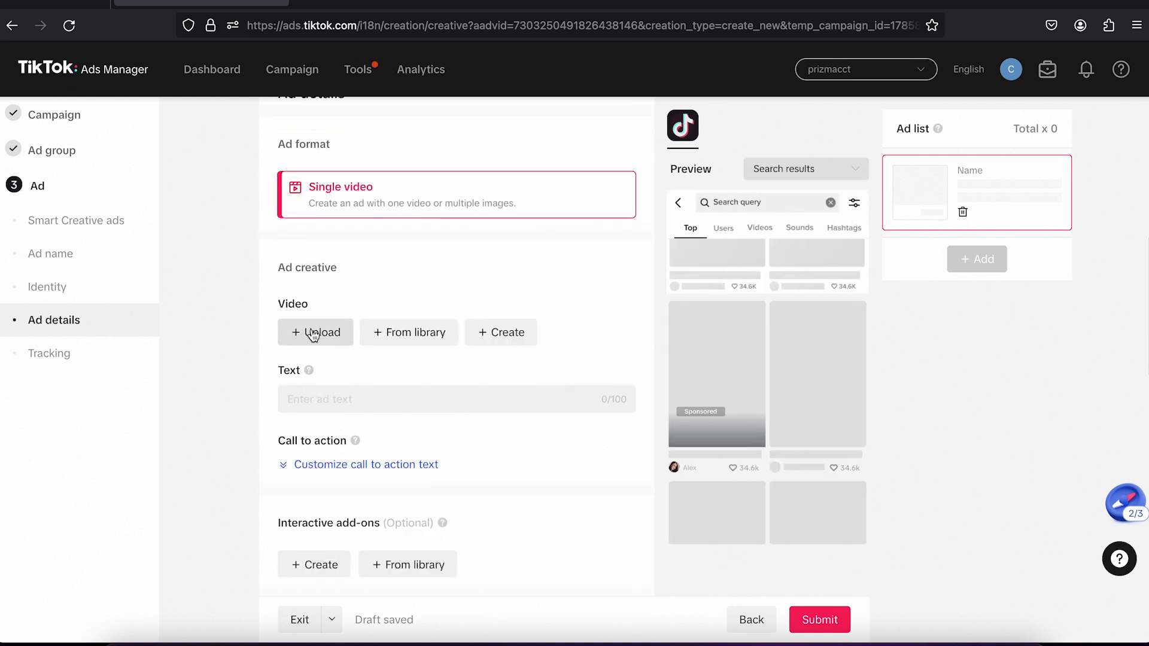
pyautogui.click(313, 398)
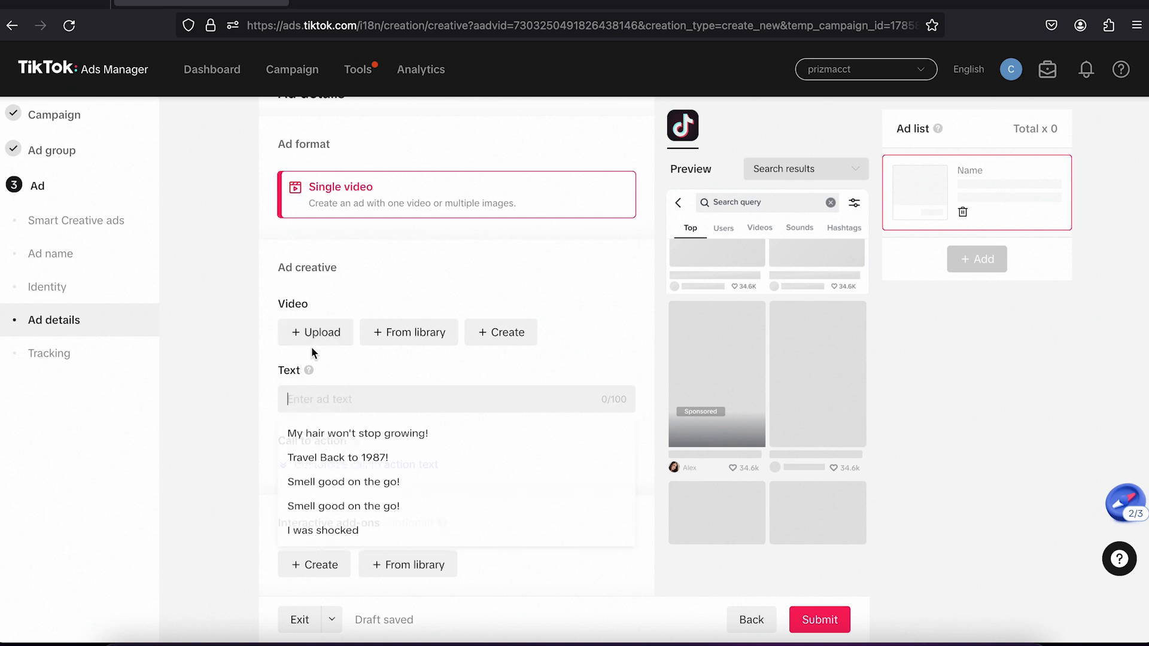
pyautogui.click(250, 414)
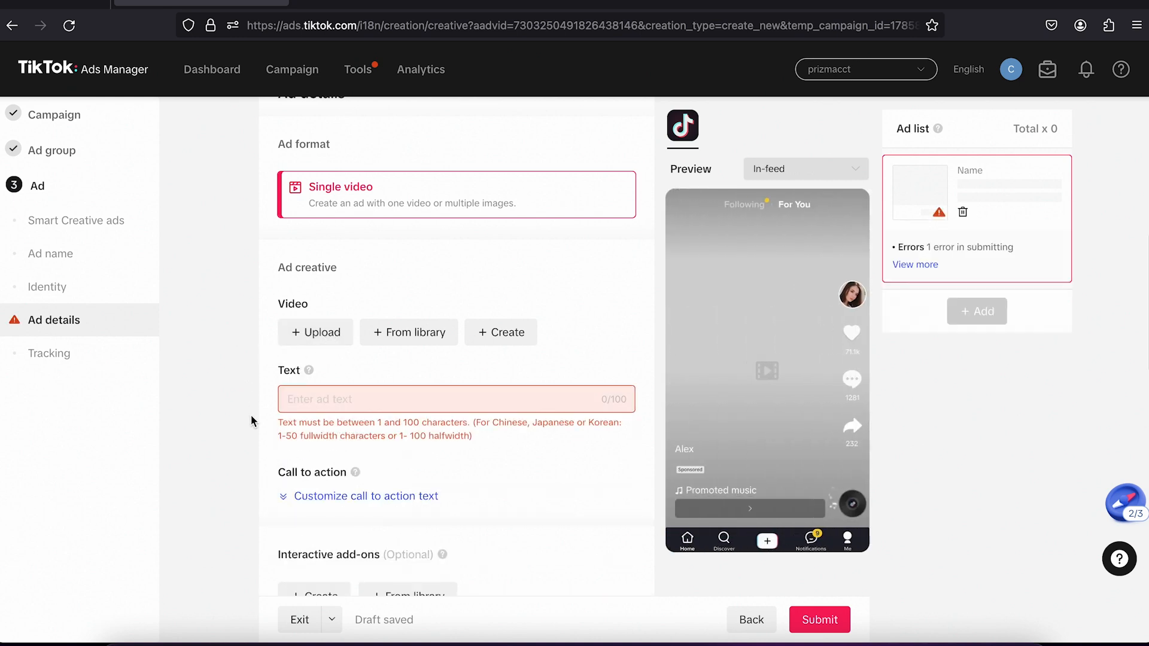
pyautogui.click(305, 408)
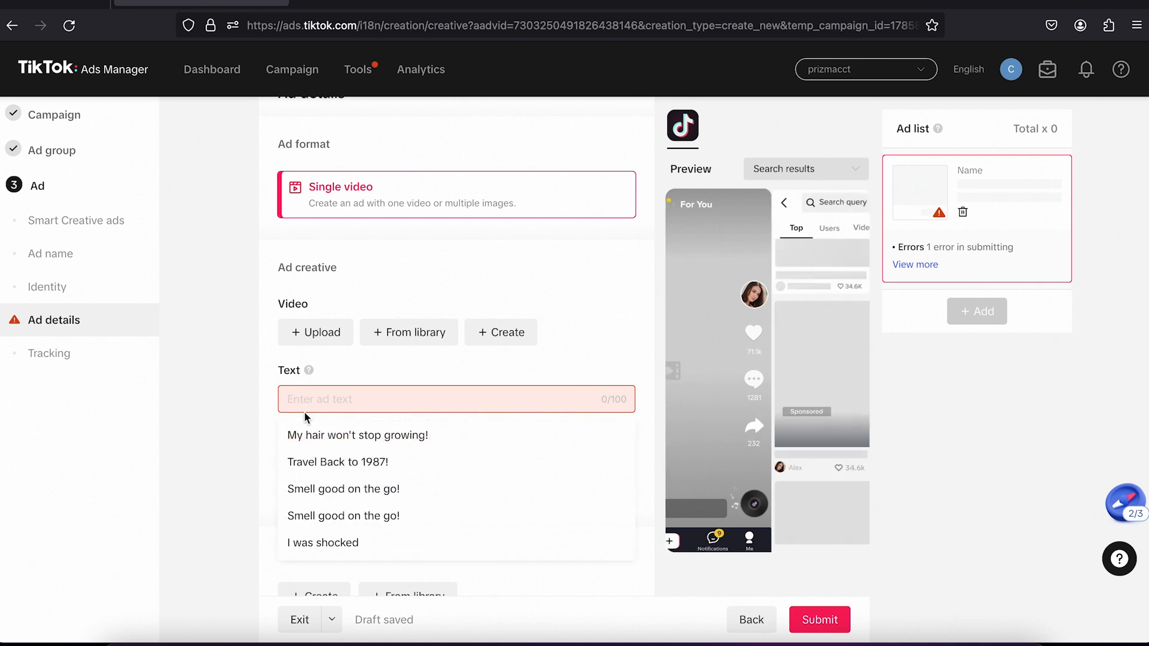
pyautogui.write('best holiday gi')
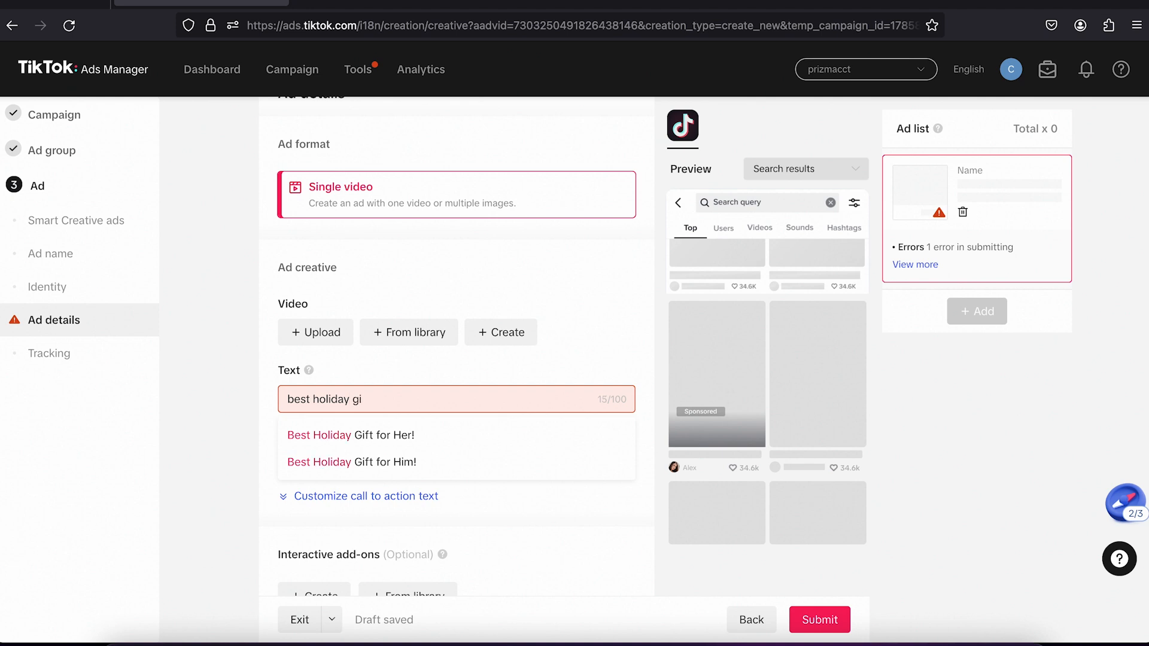
pyautogui.click(326, 462)
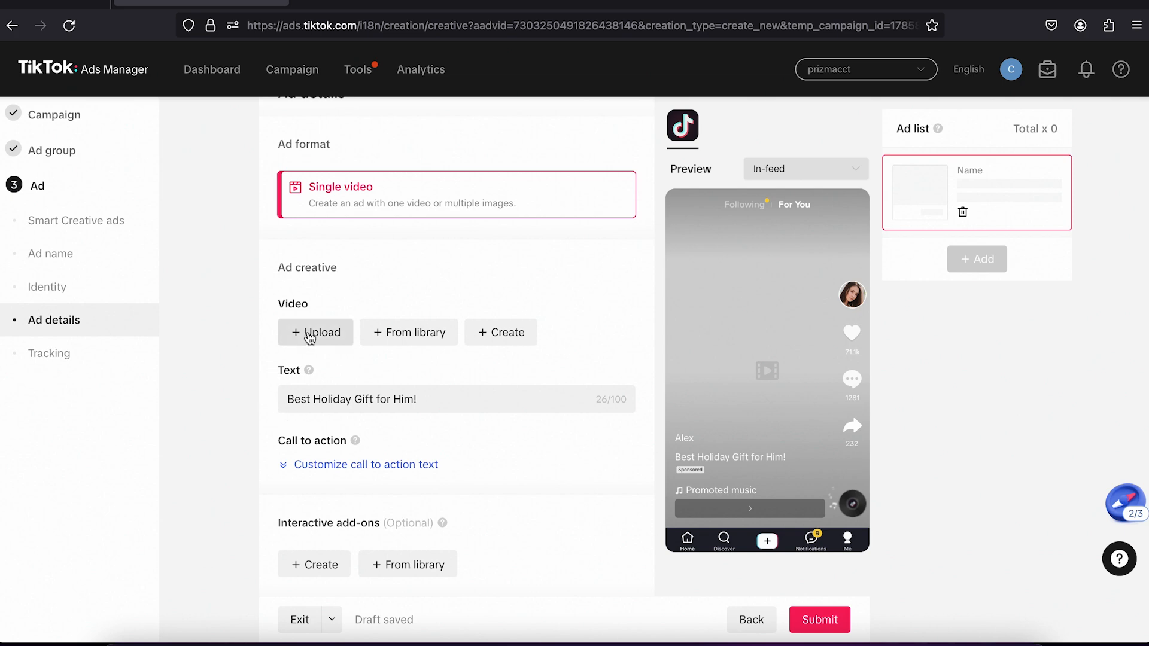
# Turn on Smart Creative ads and set the custom identity to the second one in the list of existing identities.
pyautogui.scroll(8, 286, 326)
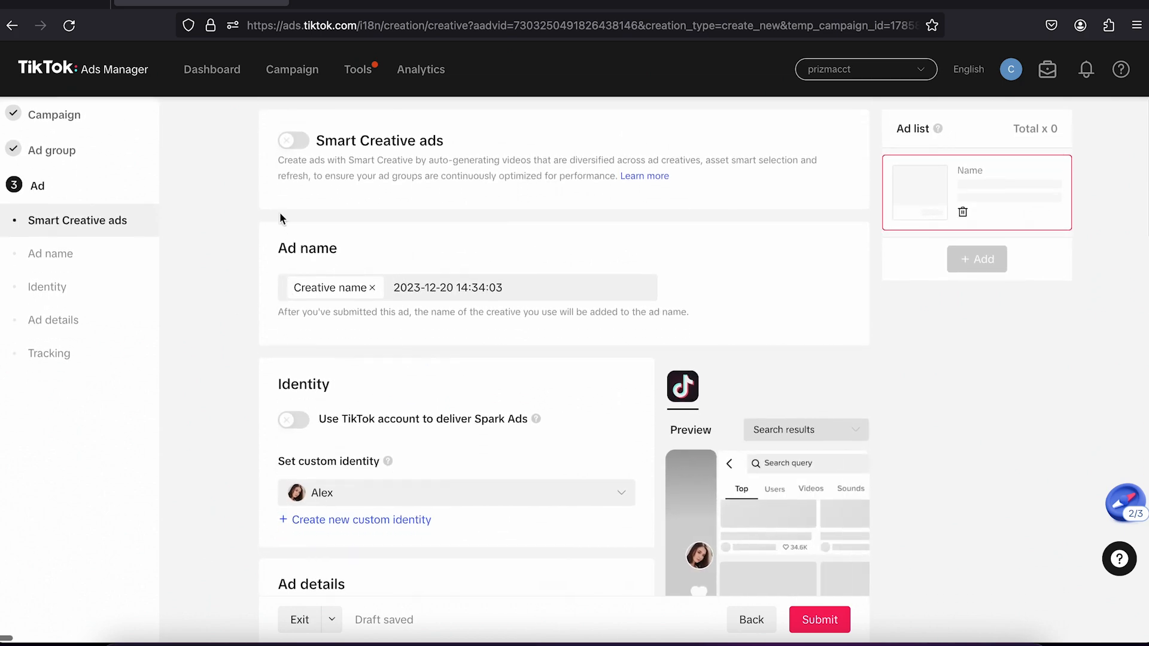
pyautogui.click(291, 141)
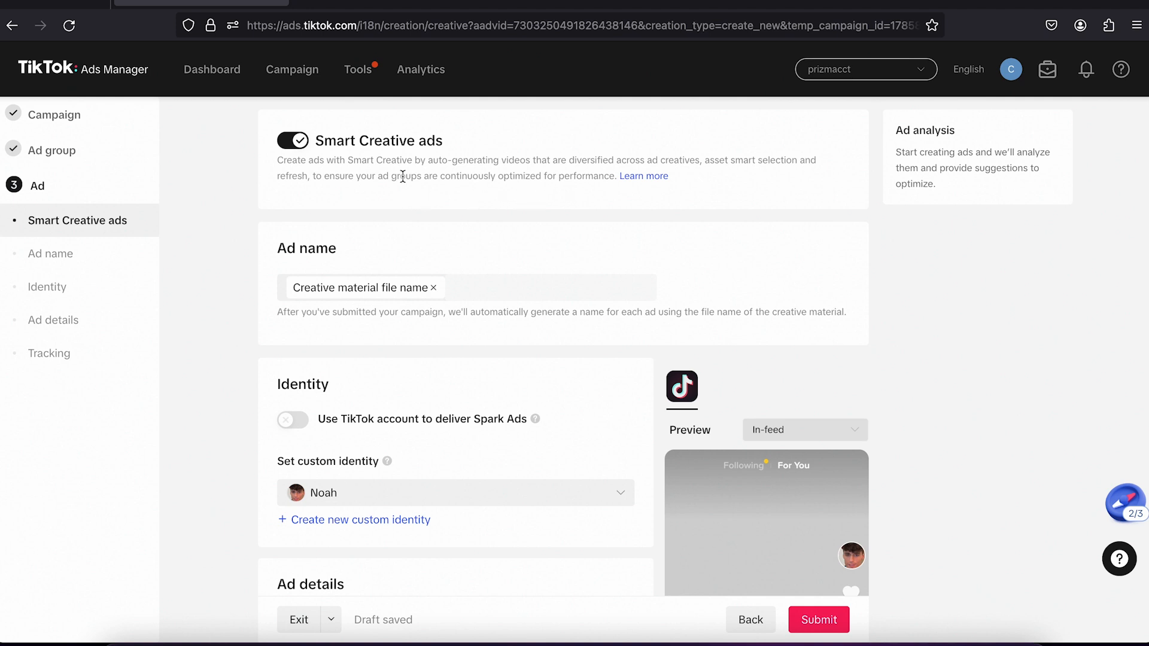
pyautogui.doubleClick(357, 161)
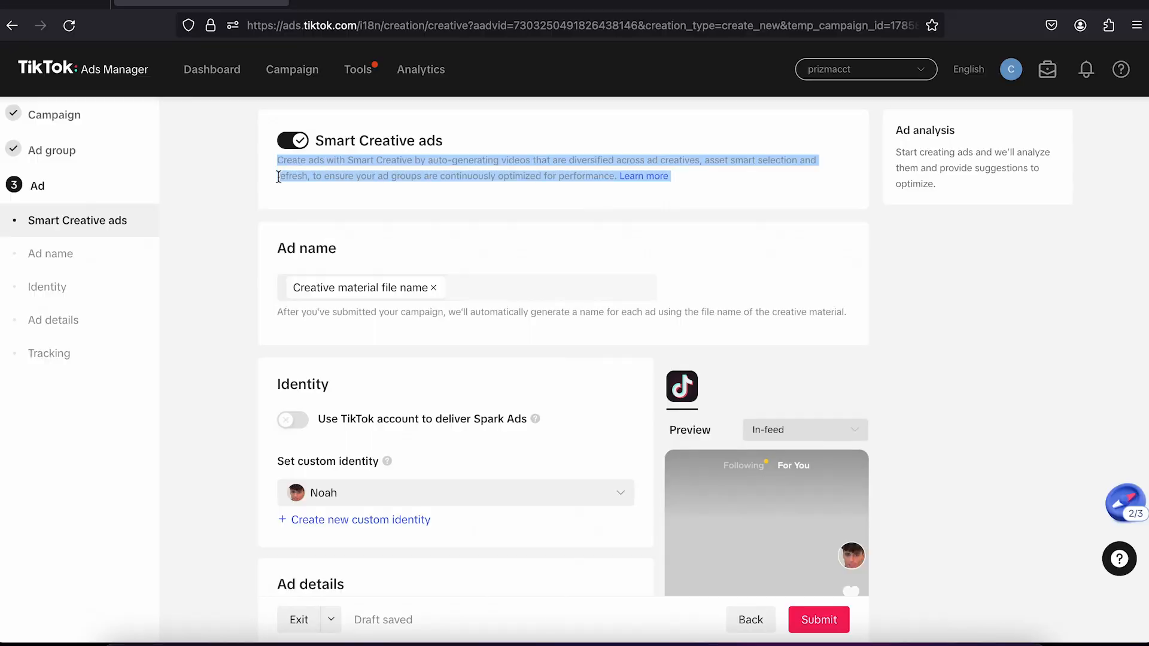
pyautogui.click(278, 177)
pyautogui.scroll(-2, 243, 220)
pyautogui.click(360, 393)
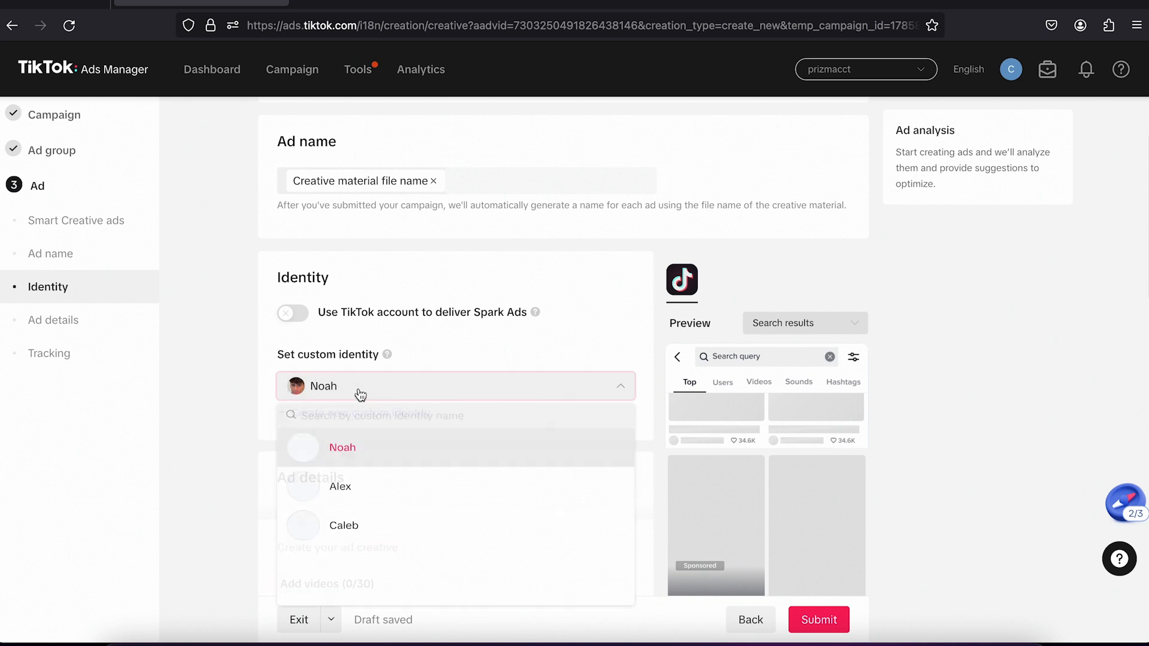
pyautogui.click(339, 487)
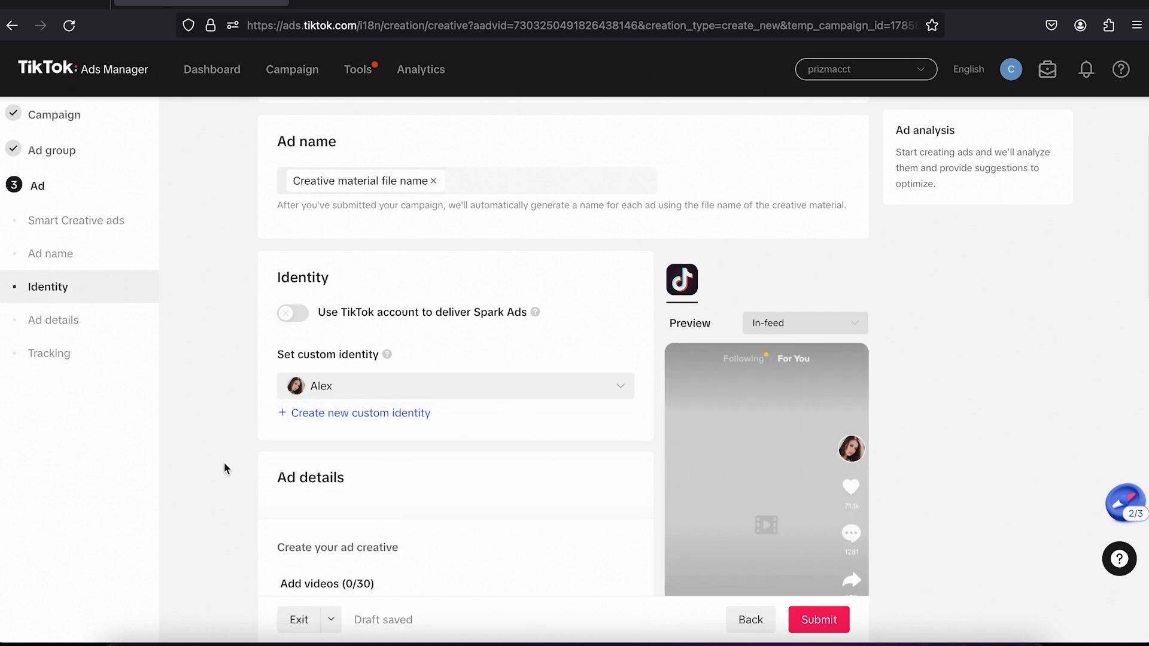
# Enter "best holiday gift ever!" as the first text of the Smart Creative ad.
pyautogui.scroll(-3, 224, 468)
pyautogui.click(319, 482)
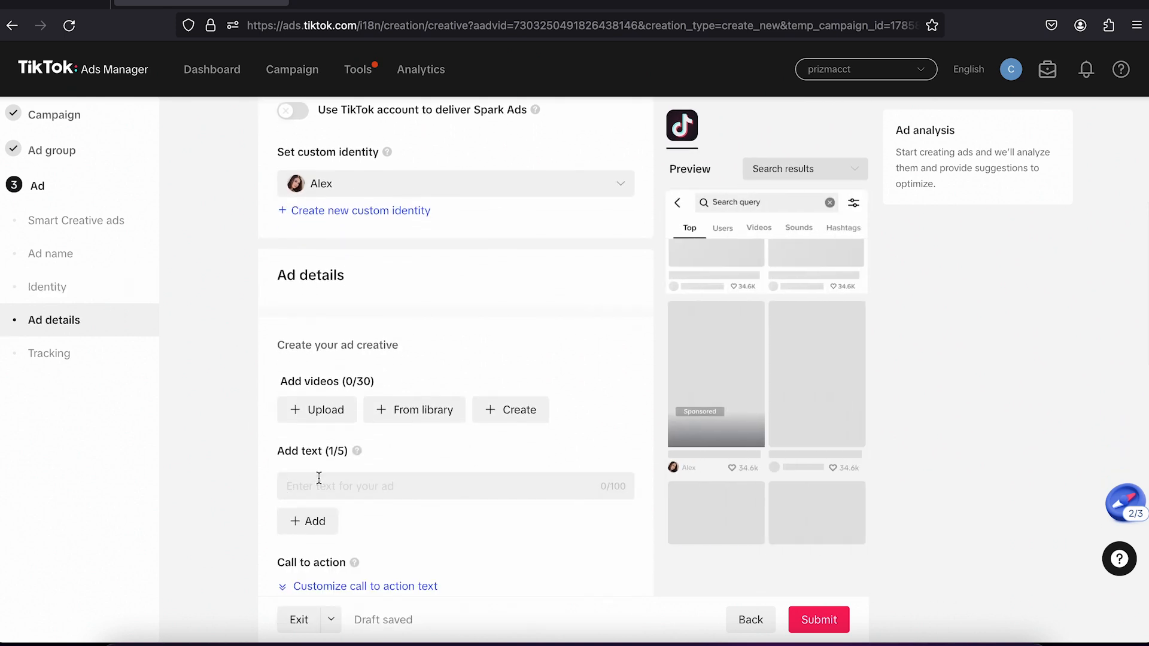
pyautogui.write('best holiday f')
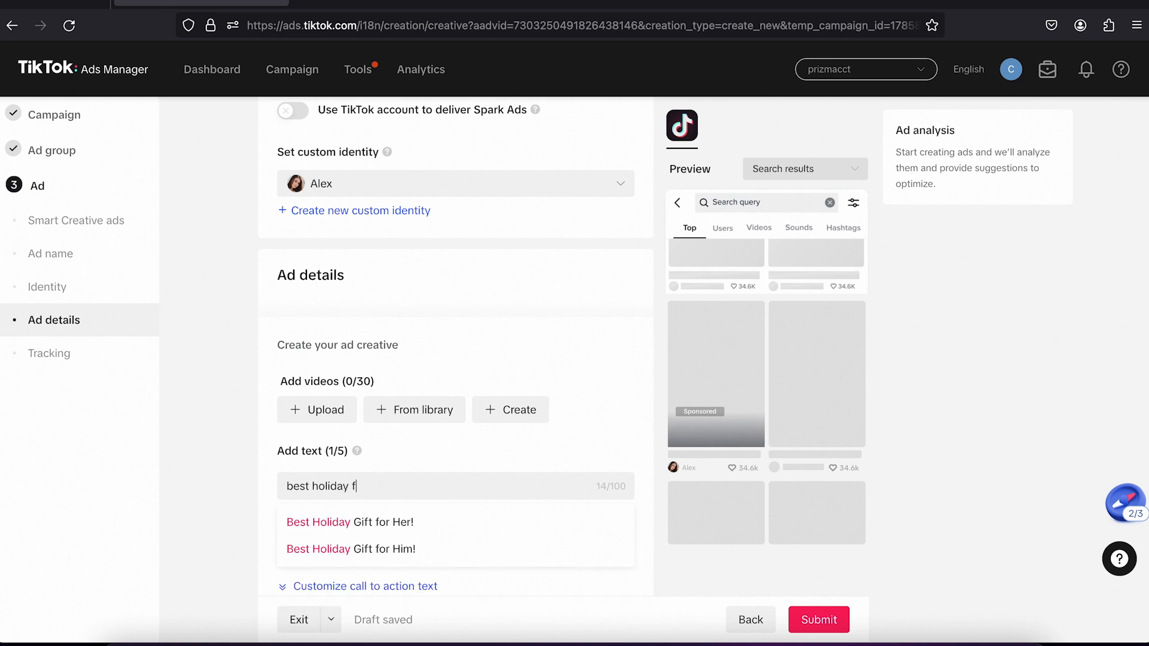
pyautogui.press('BackSpace')
pyautogui.write('gifdt')
pyautogui.press('BackSpace')
pyautogui.press('BackSpace')
pyautogui.press('BackSpace')
pyautogui.write('ft ever!')
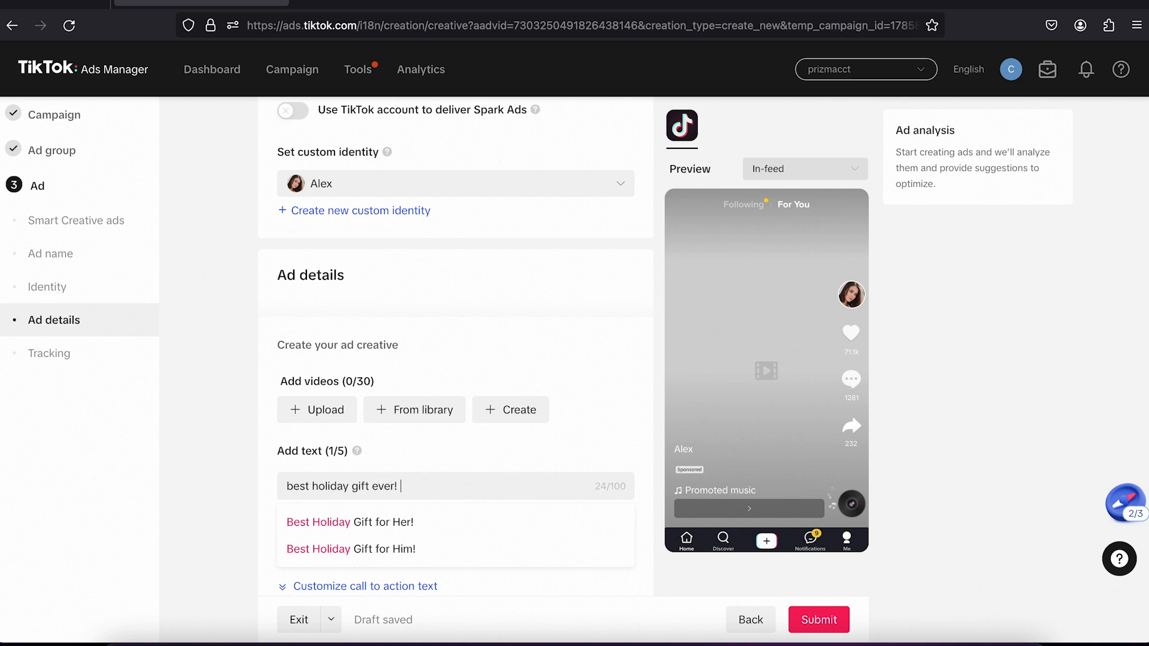
pyautogui.click(231, 498)
# Leave the destination website URL blank and exit ad creation to the campaign list, keeping the campaign as a draft.
pyautogui.scroll(-6, 231, 497)
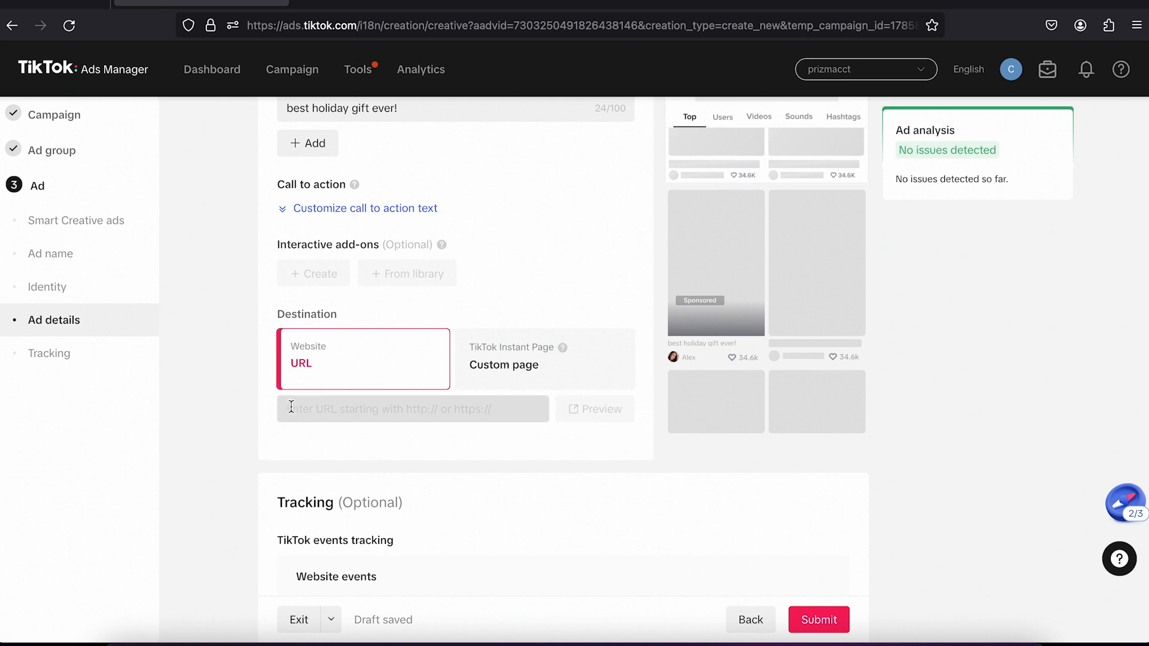
pyautogui.click(291, 407)
pyautogui.click(238, 408)
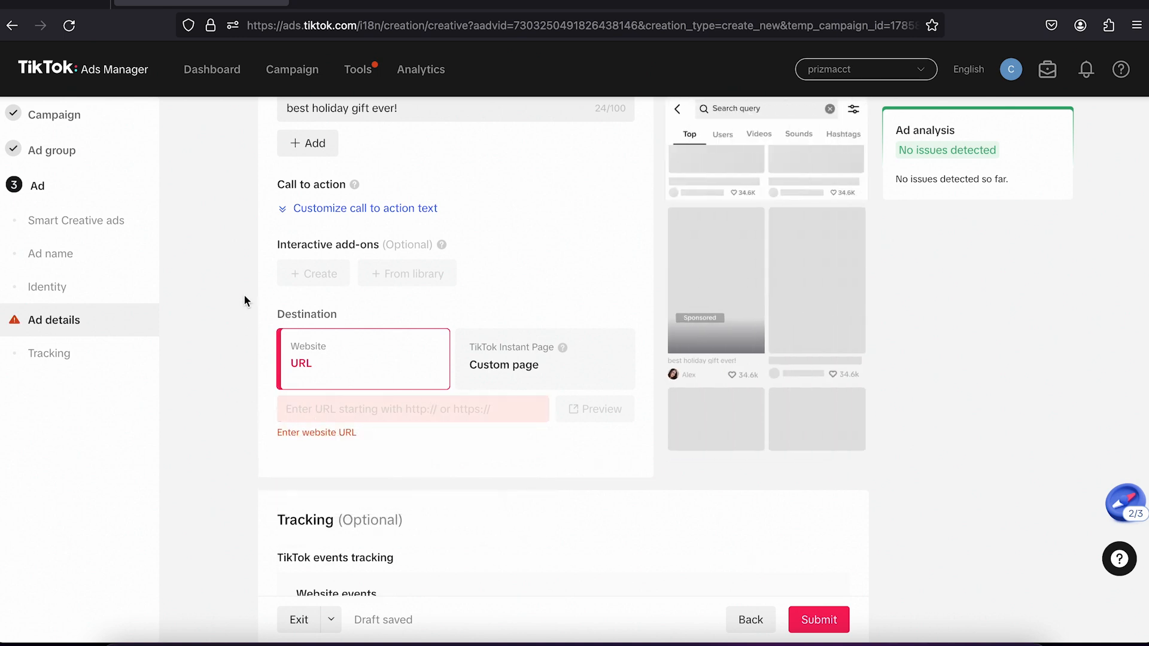
pyautogui.scroll(3, 243, 293)
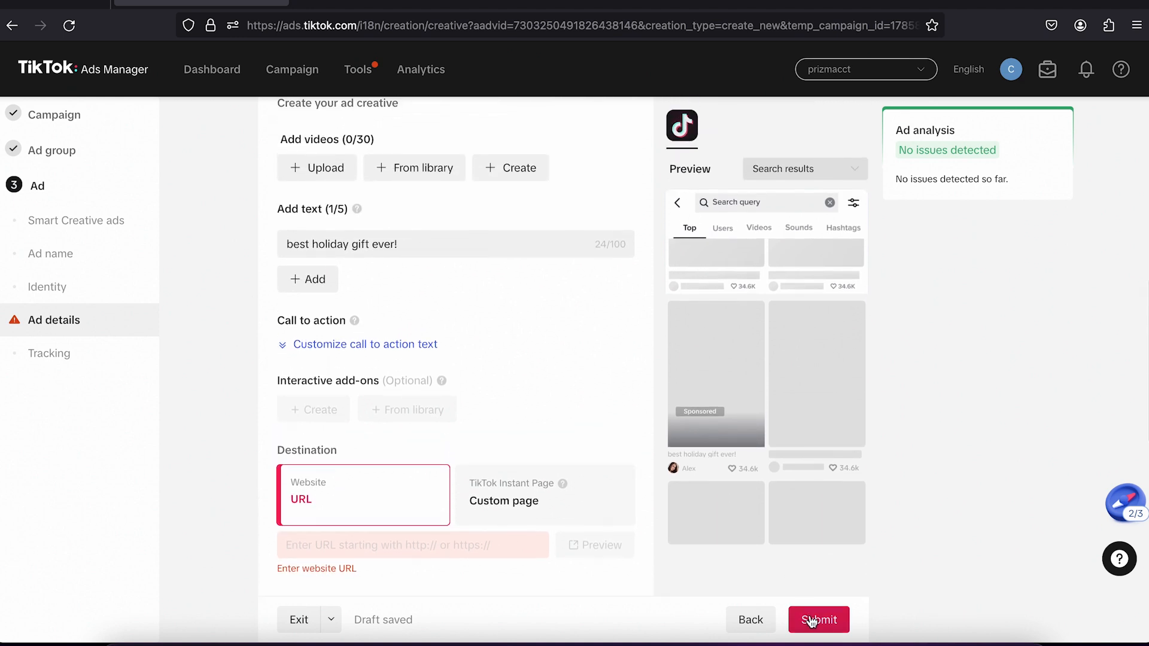
pyautogui.click(288, 91)
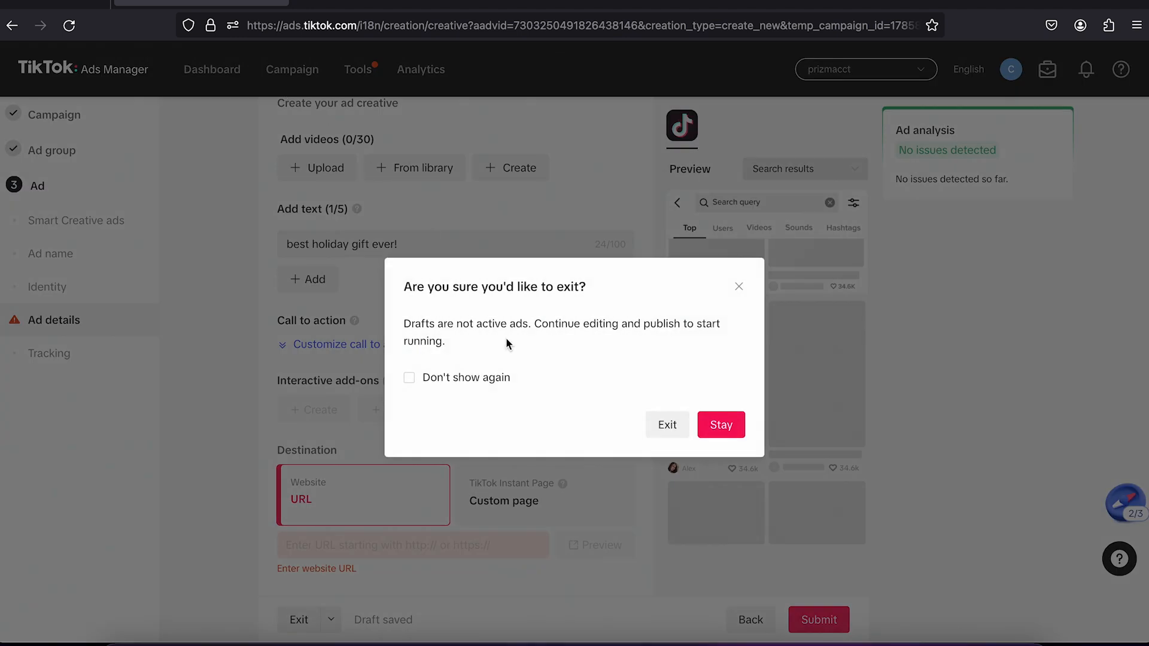
pyautogui.click(664, 426)
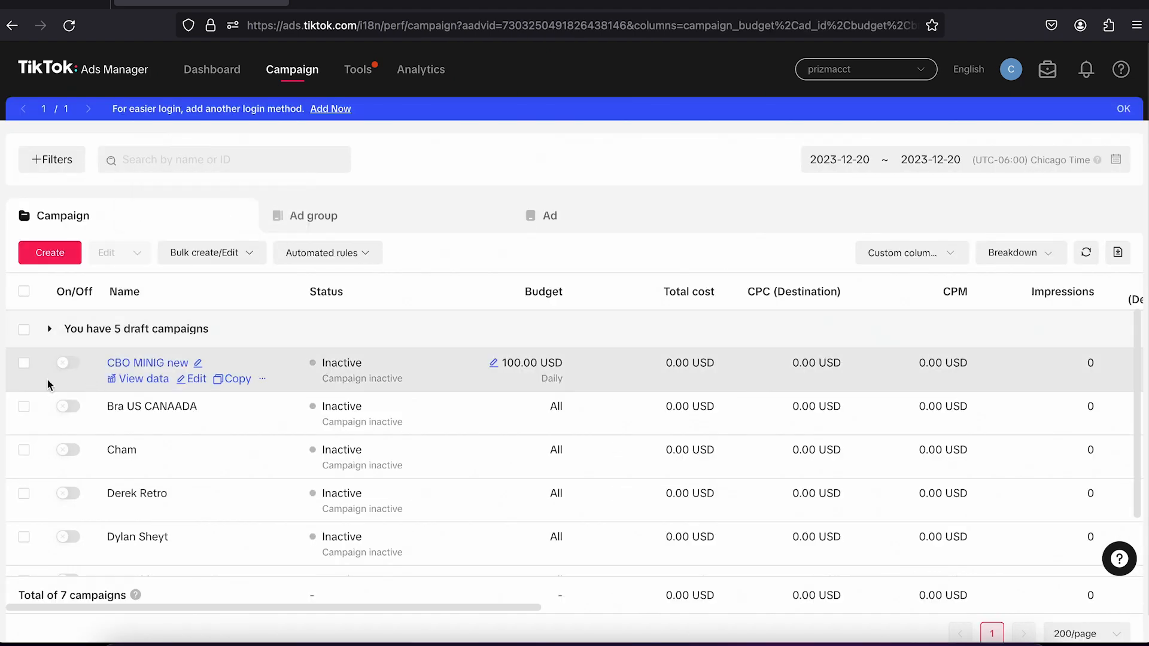
# Make one copy of the first ad group in the "Bra US CANAADA" campaign, adding it to the same campaign.
pyautogui.click(24, 406)
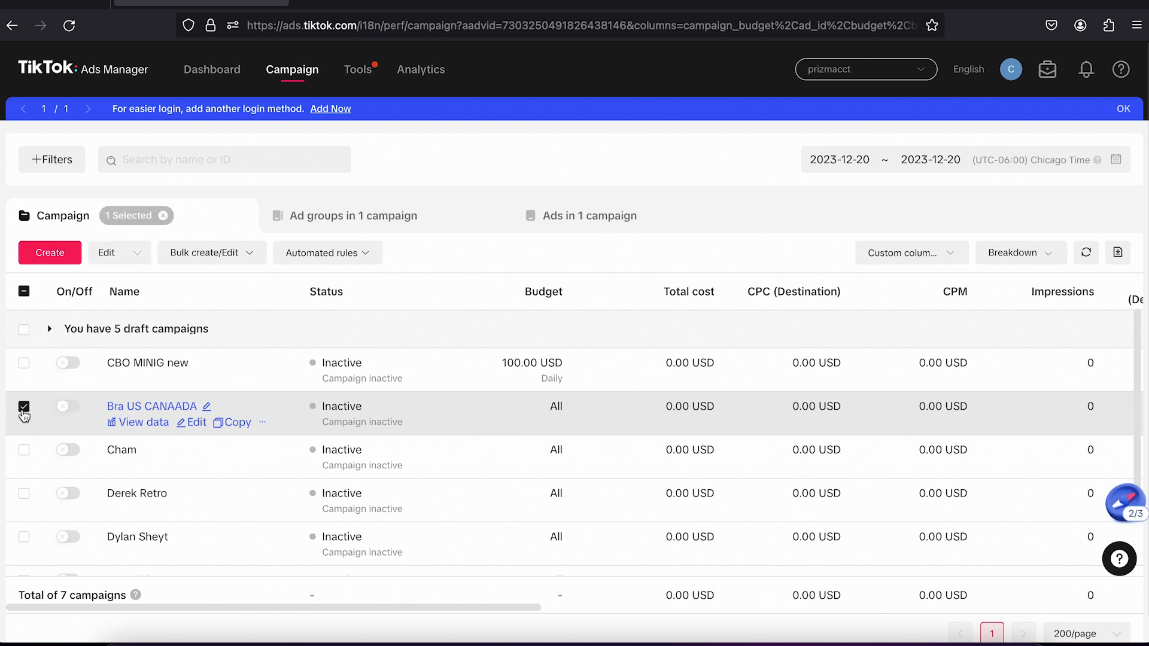
pyautogui.click(347, 217)
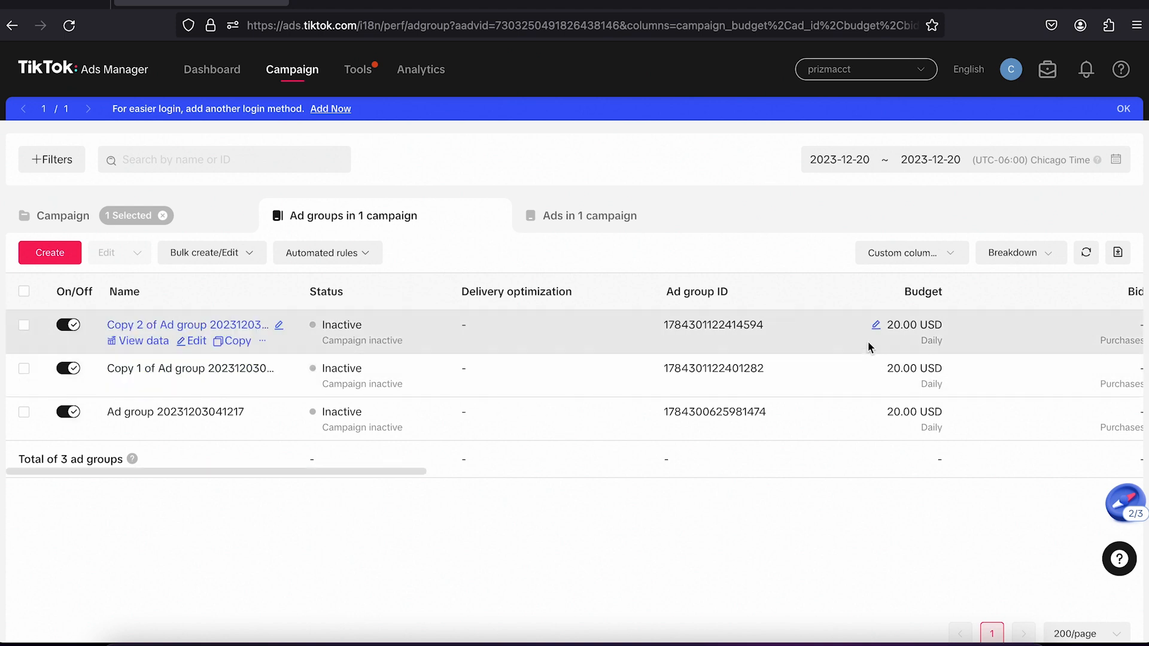
pyautogui.click(239, 348)
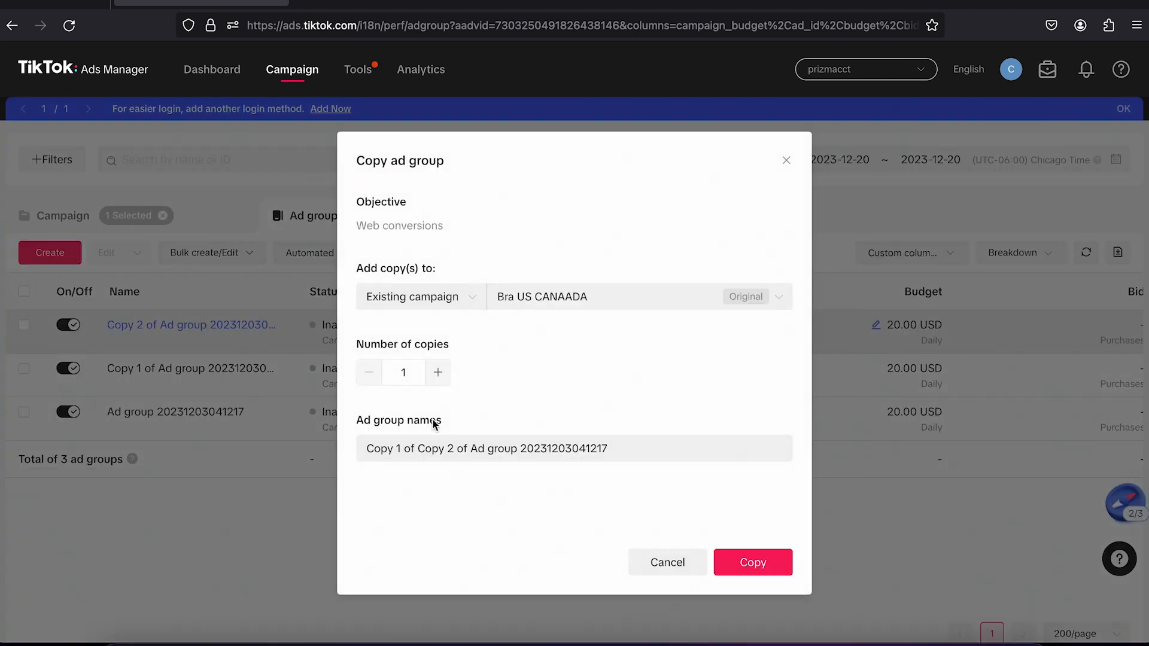
pyautogui.click(747, 563)
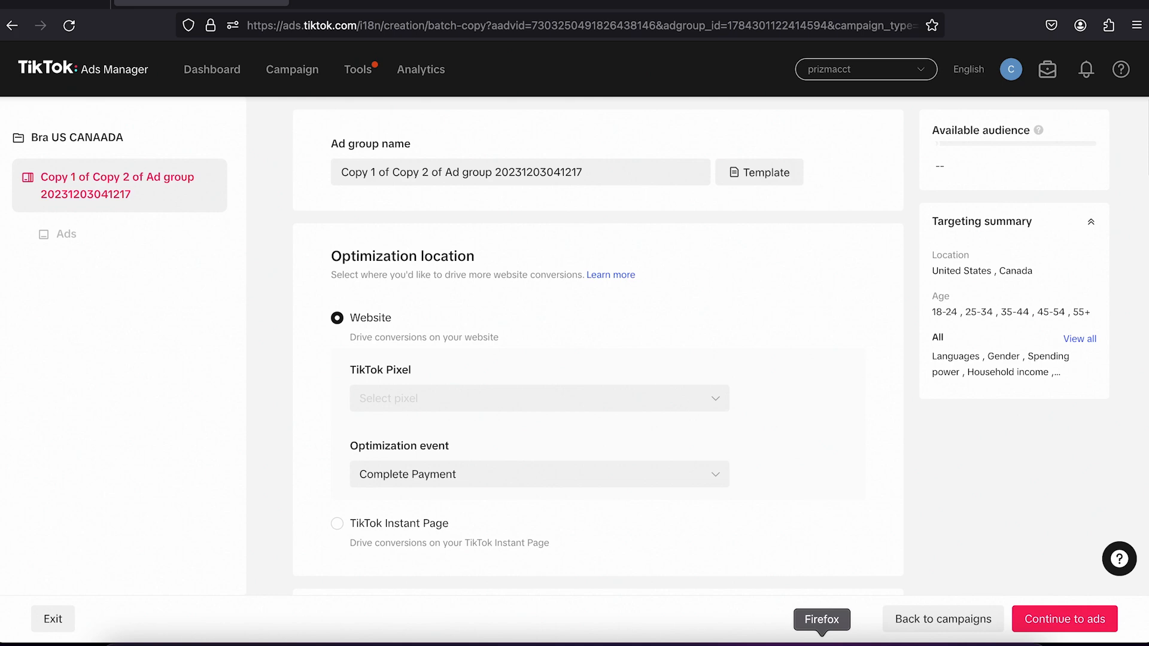
# Switch to the strategy document in Google Docs, check the ad groups' countries, bidding and budgets, and return to TikTok Ads Manager in Firefox.
pyautogui.click(793, 635)
pyautogui.scroll(-1, 325, 341)
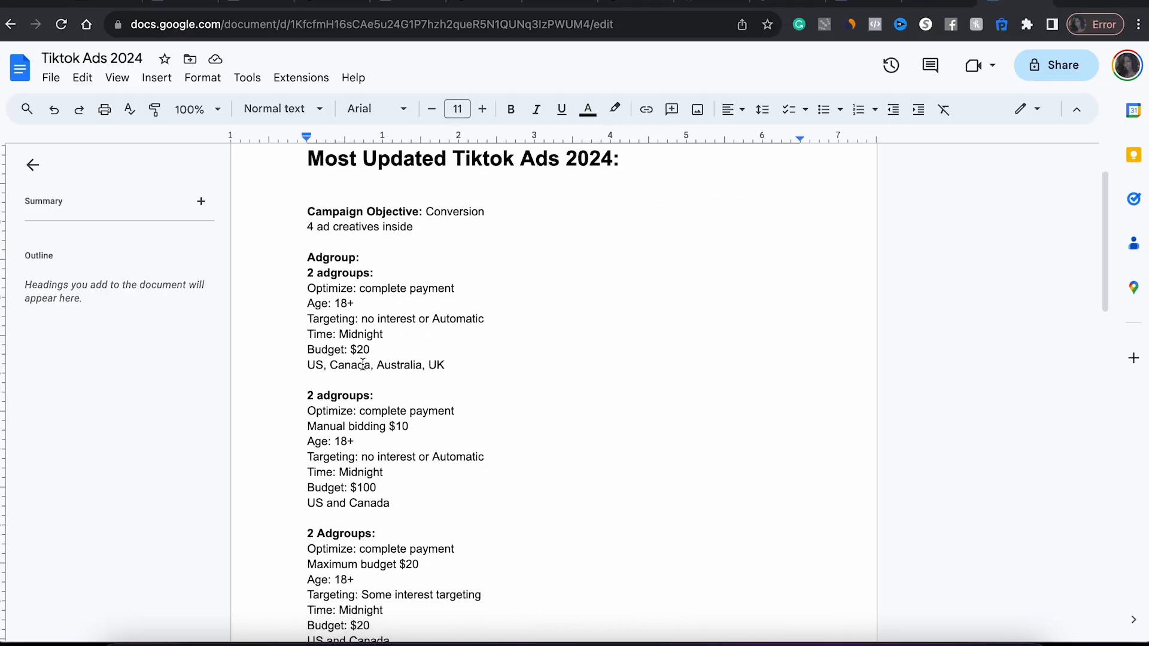
pyautogui.moveTo(338, 364); pyautogui.dragTo(435, 365)
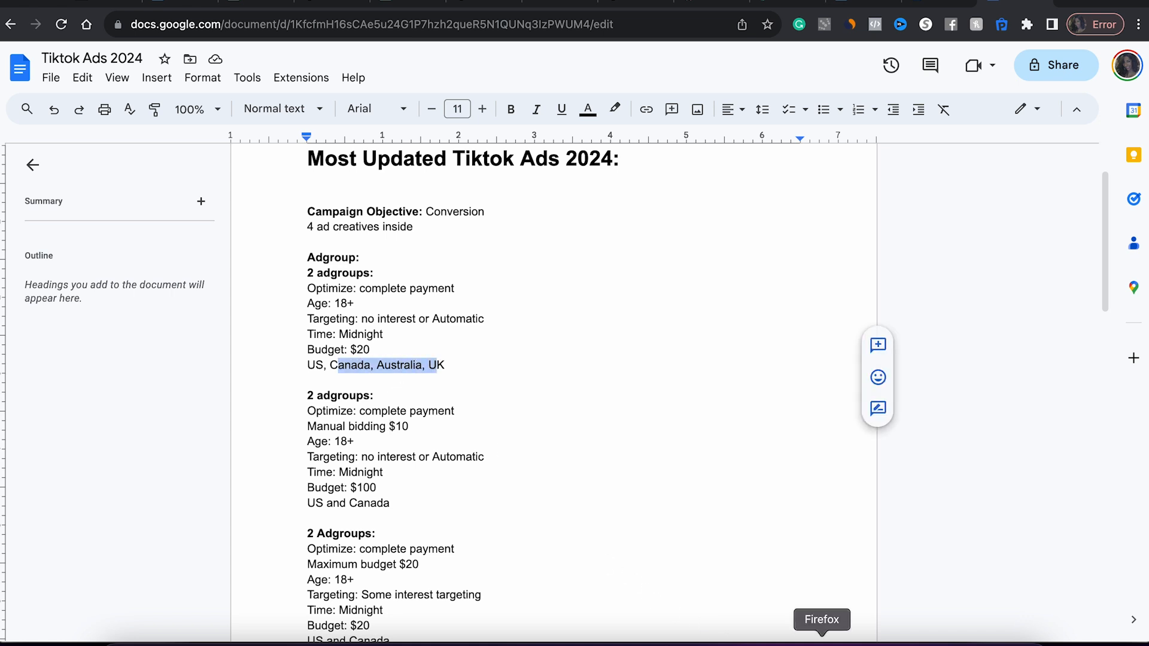
pyautogui.click(815, 635)
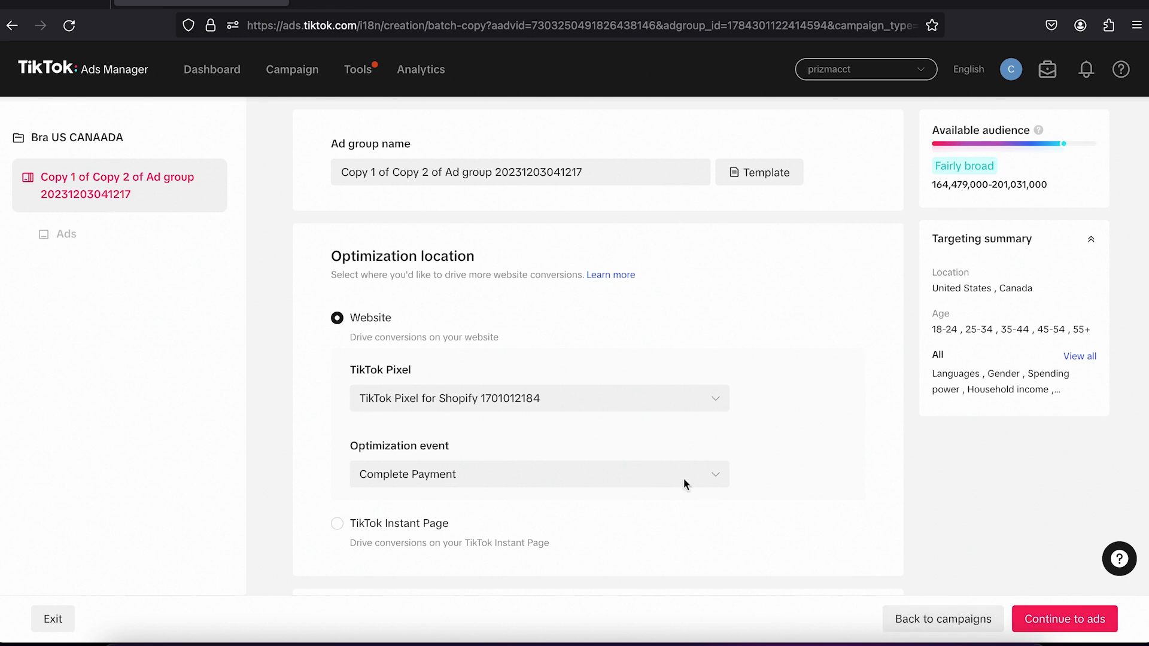
# Set the copied ad group's bid strategy to Cost cap at 10 USD per conversion.
pyautogui.scroll(-15, 526, 433)
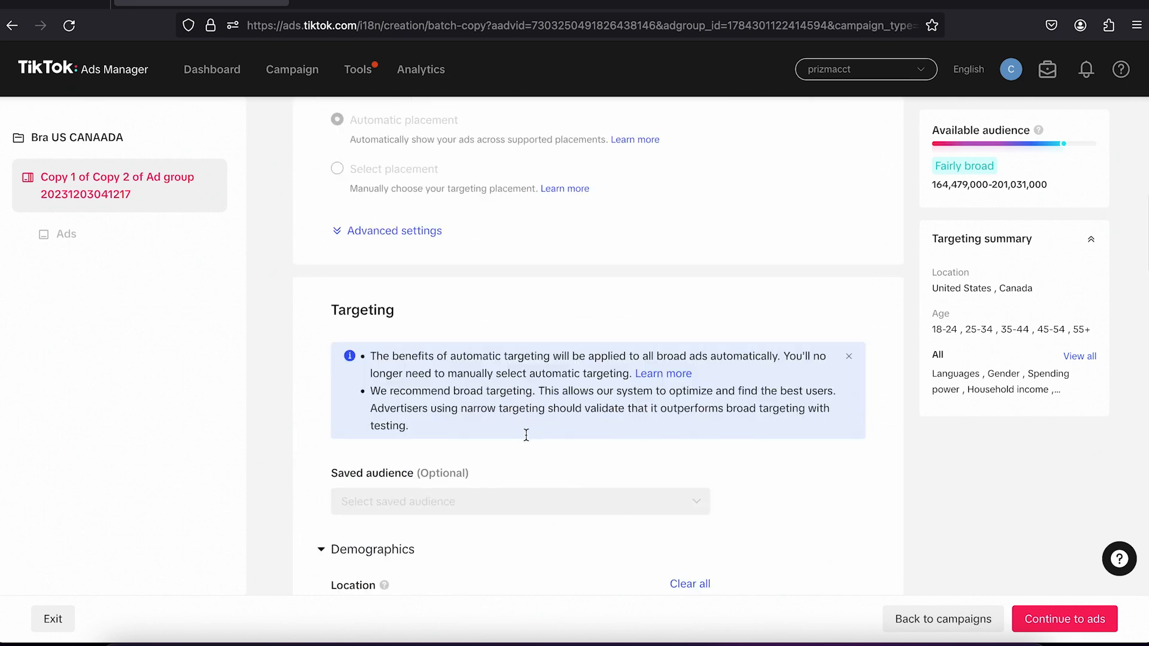
pyautogui.scroll(-1, 525, 440)
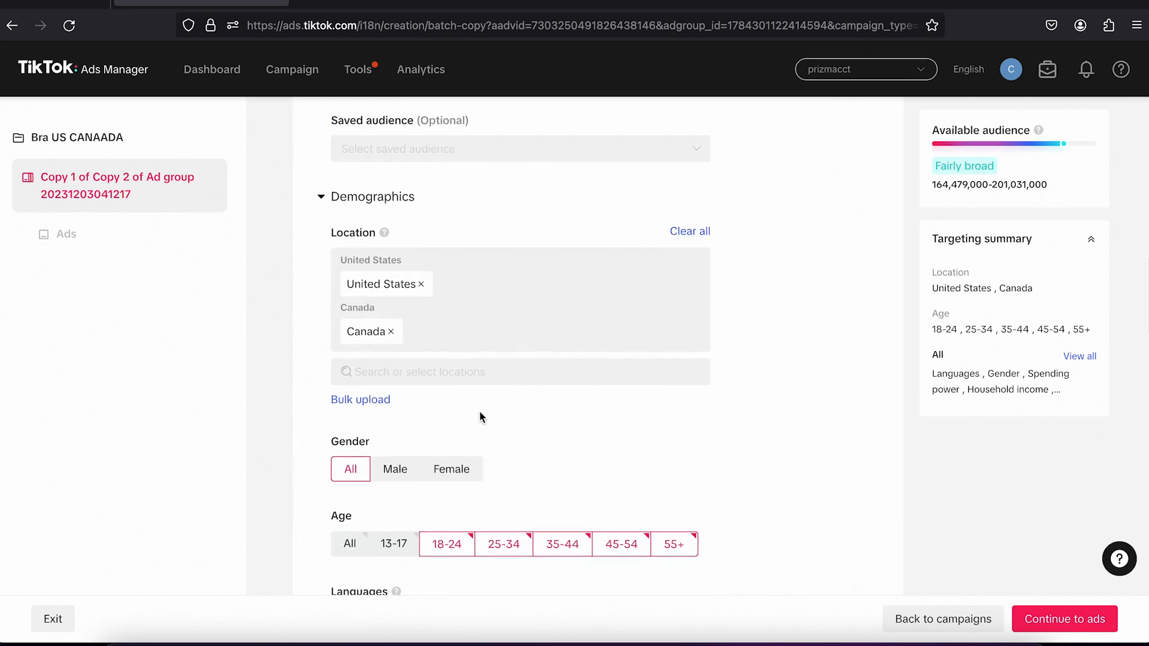
pyautogui.scroll(-20, 376, 336)
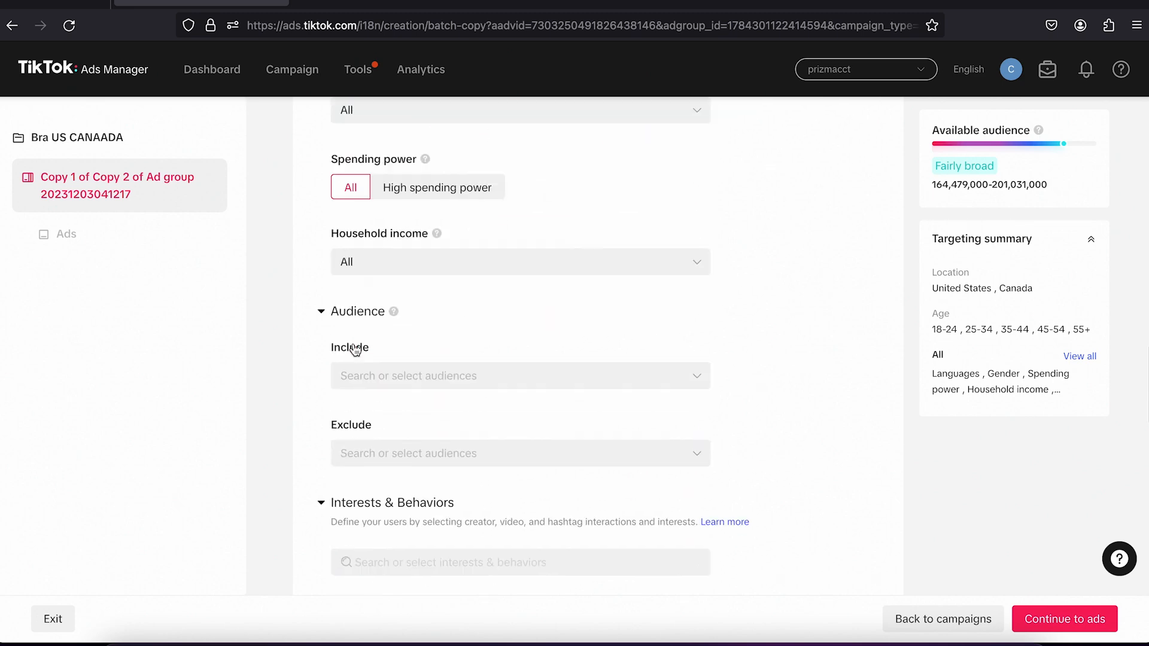
pyautogui.scroll(-7, 353, 342)
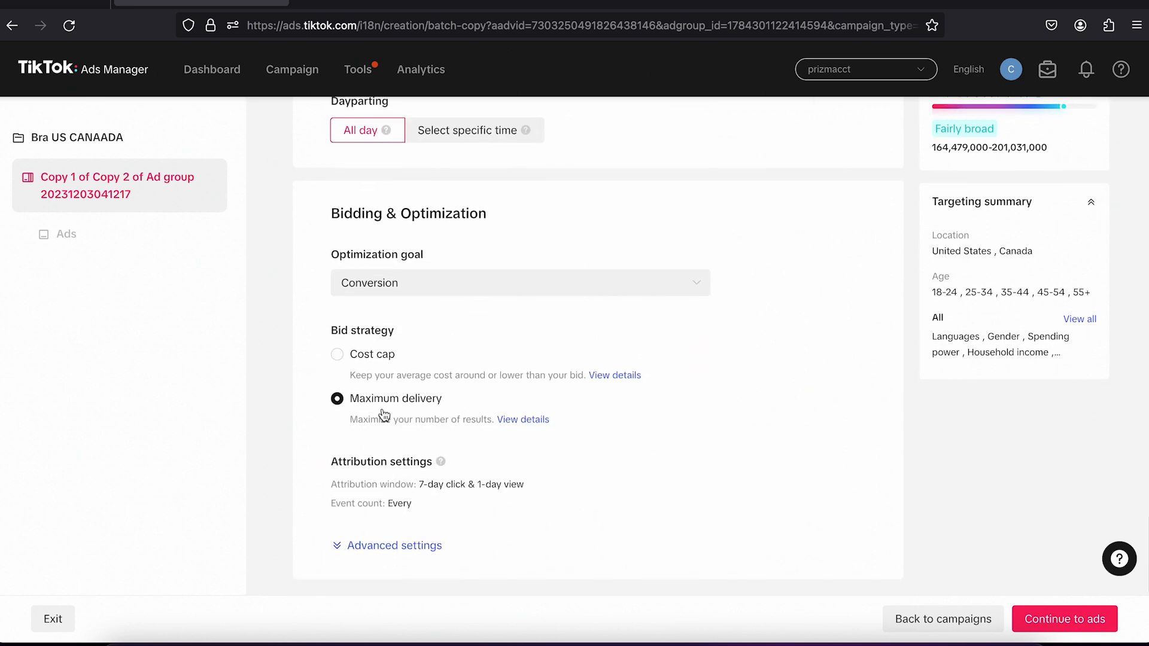
pyautogui.click(342, 368)
pyautogui.click(379, 434)
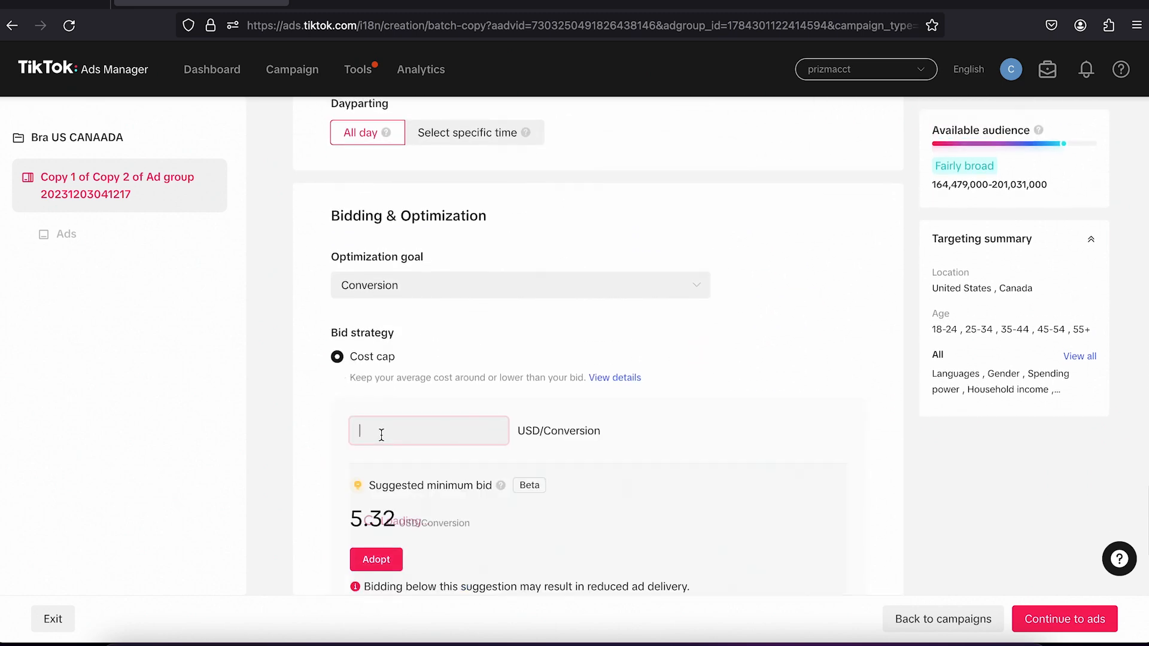
pyautogui.write('10')
pyautogui.click(749, 471)
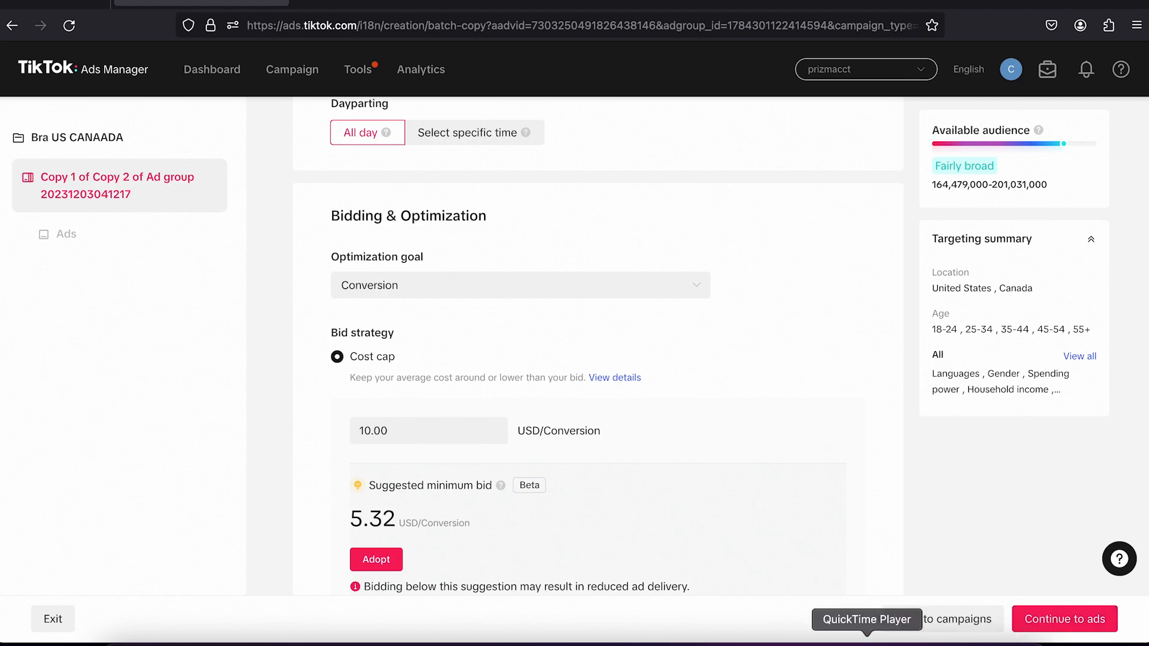
# Switch to the strategy document in Google Docs and read from the ad group settings to the "When Do I kill the ads?" section.
pyautogui.click(777, 641)
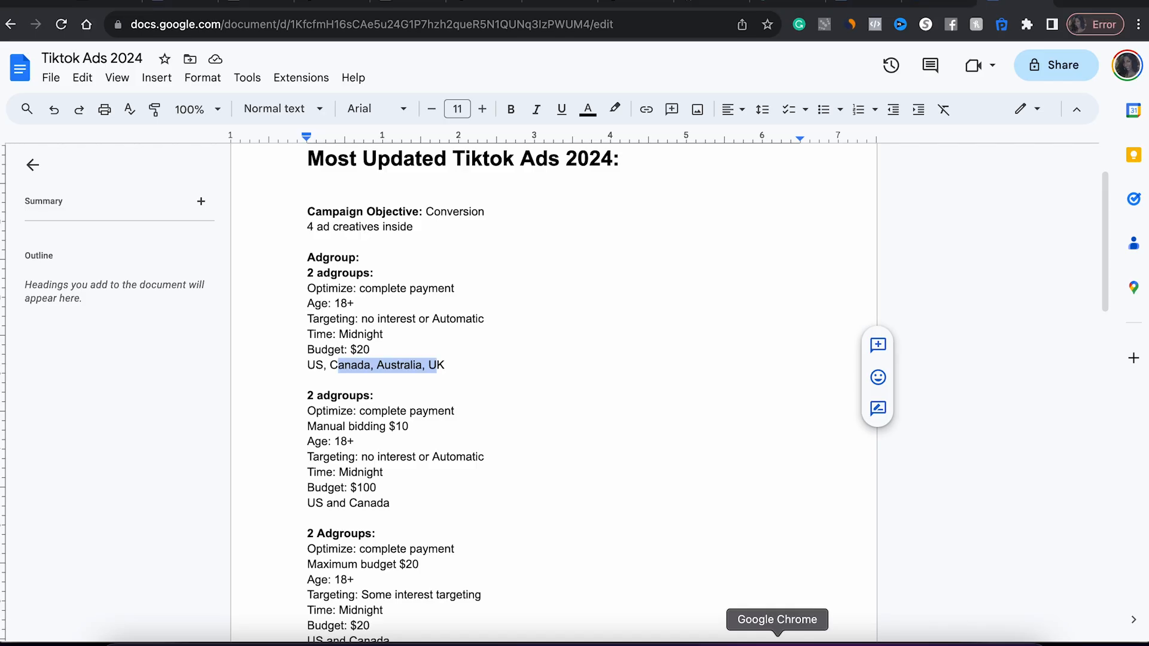
pyautogui.click(475, 505)
pyautogui.scroll(-2, 475, 505)
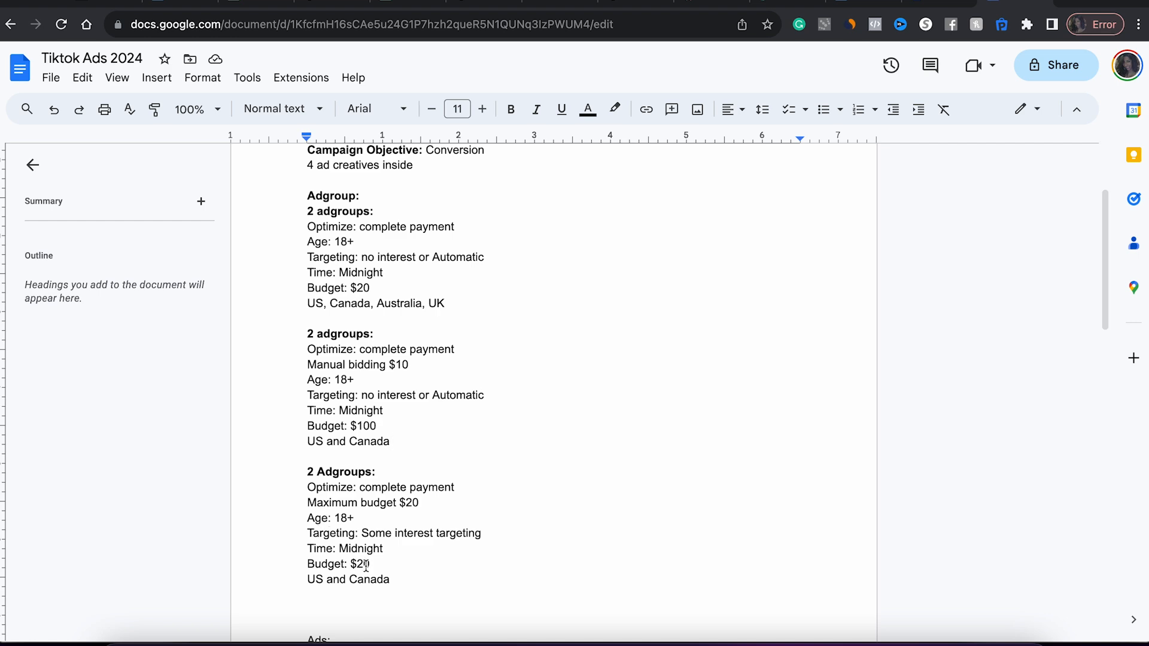
pyautogui.scroll(-6, 378, 551)
pyautogui.scroll(-5, 378, 551)
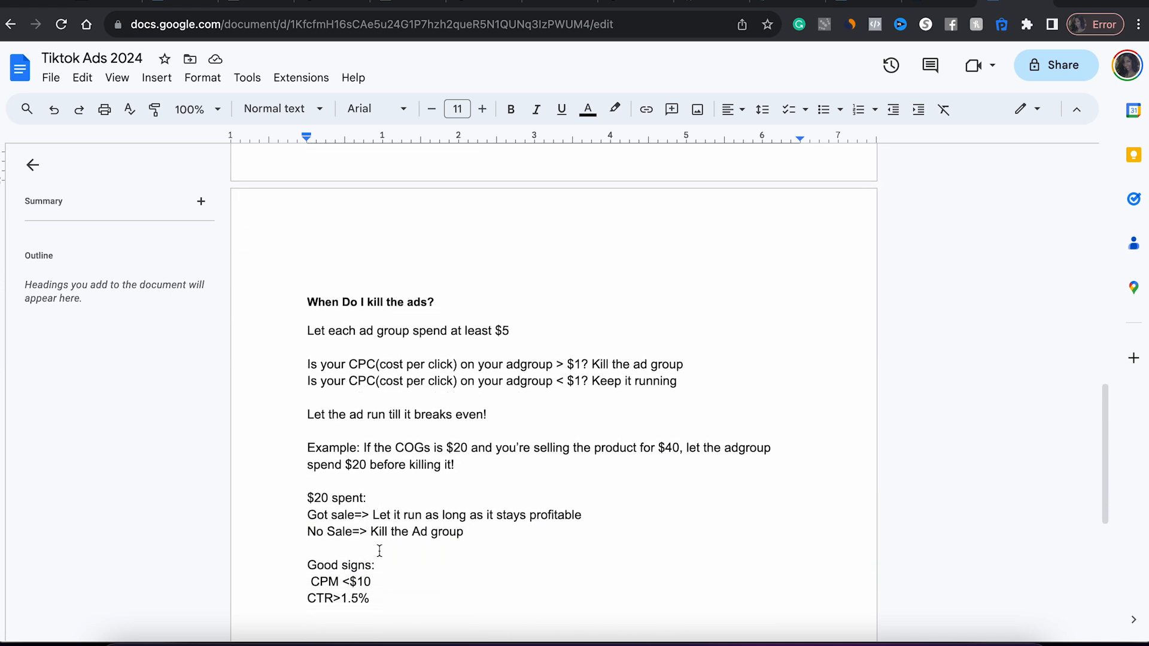
pyautogui.scroll(-1, 379, 550)
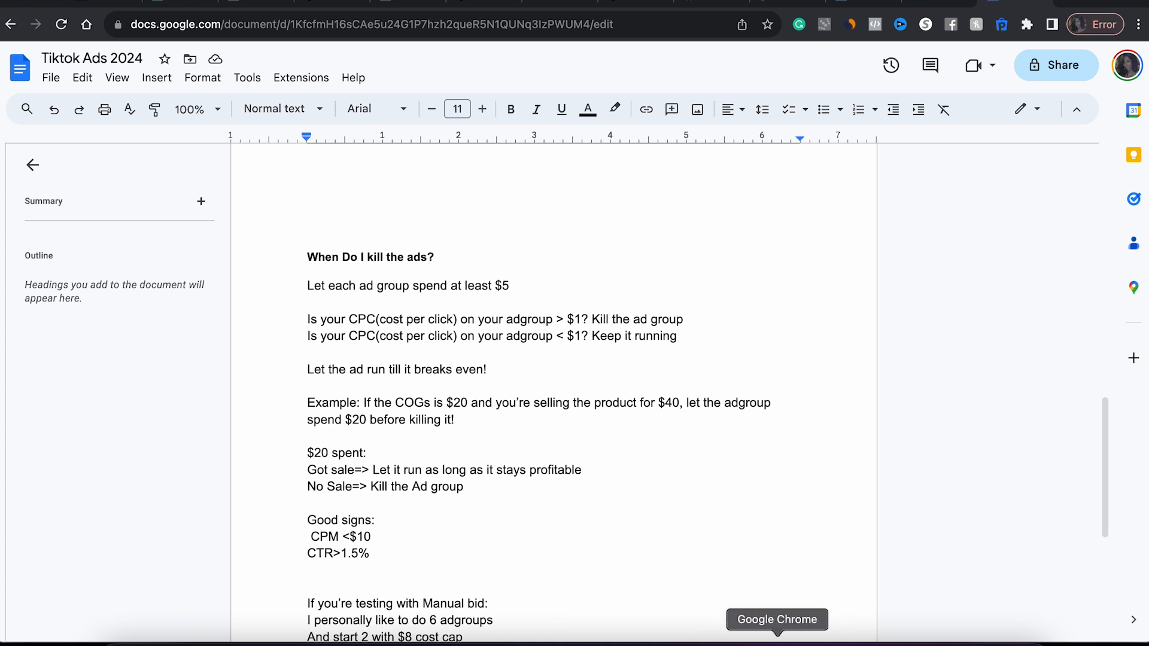
# Return to TikTok Ads Manager in Firefox, open the campaign list, and set its reporting date range to Lifetime.
pyautogui.click(822, 641)
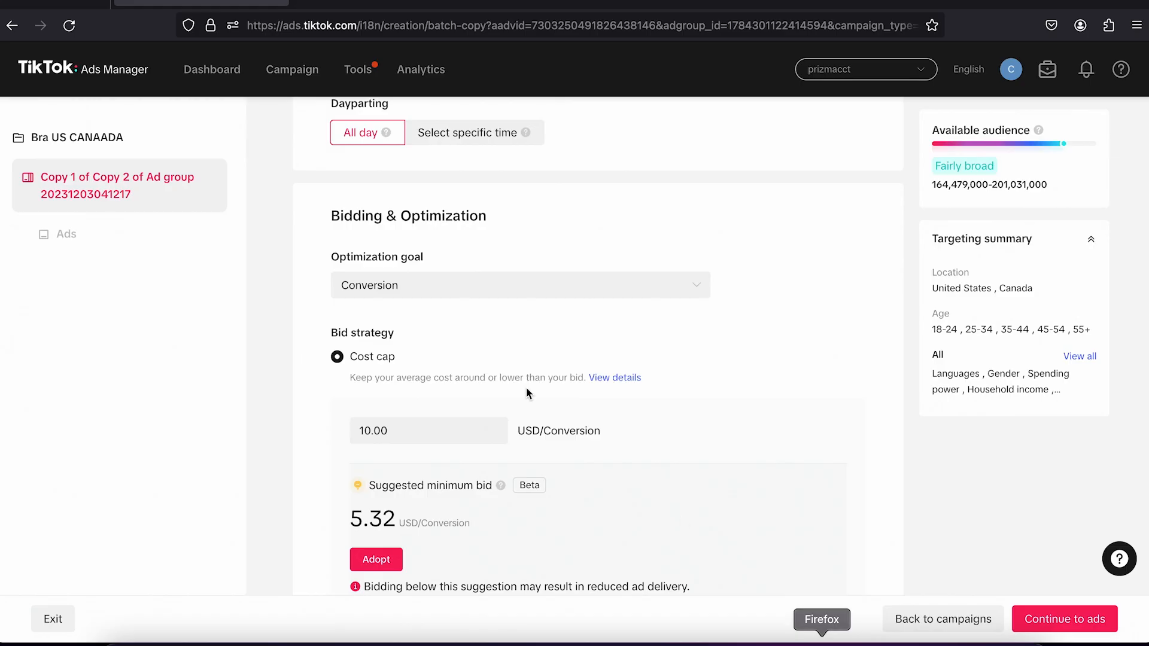
pyautogui.click(289, 71)
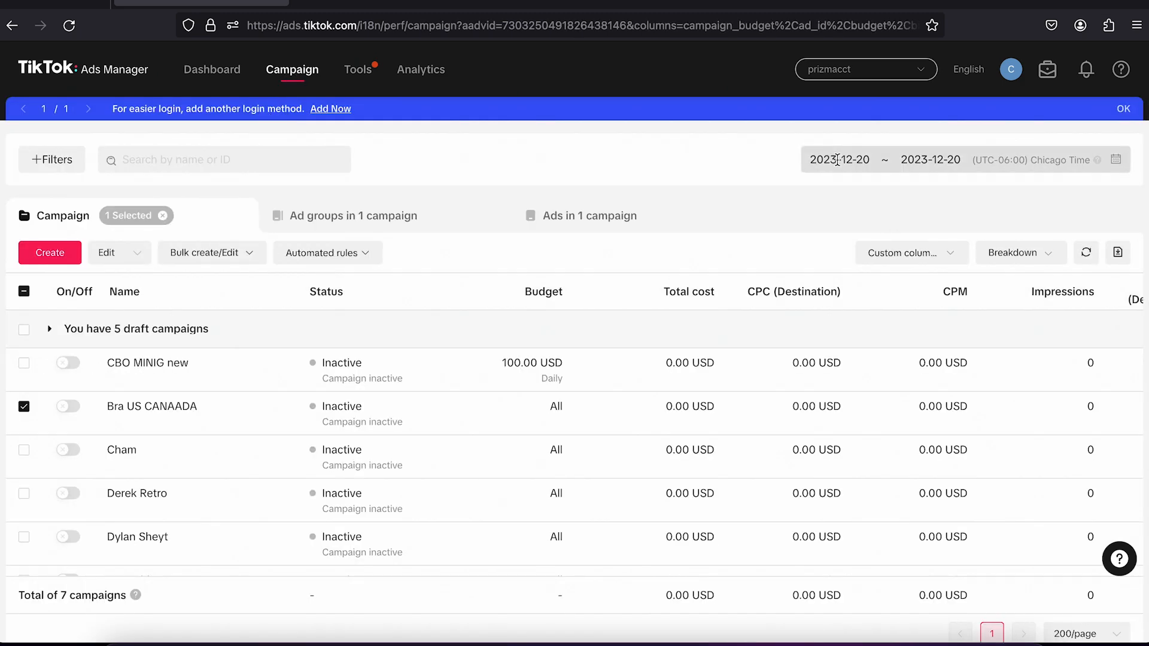
pyautogui.click(837, 161)
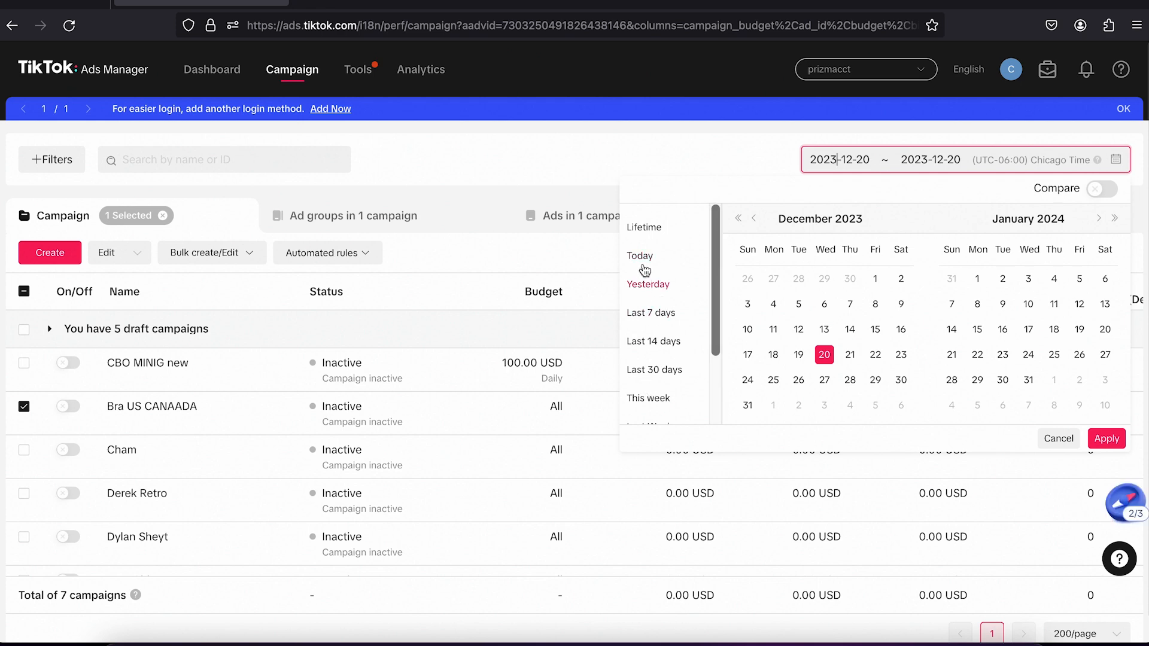
pyautogui.click(643, 228)
pyautogui.click(1105, 439)
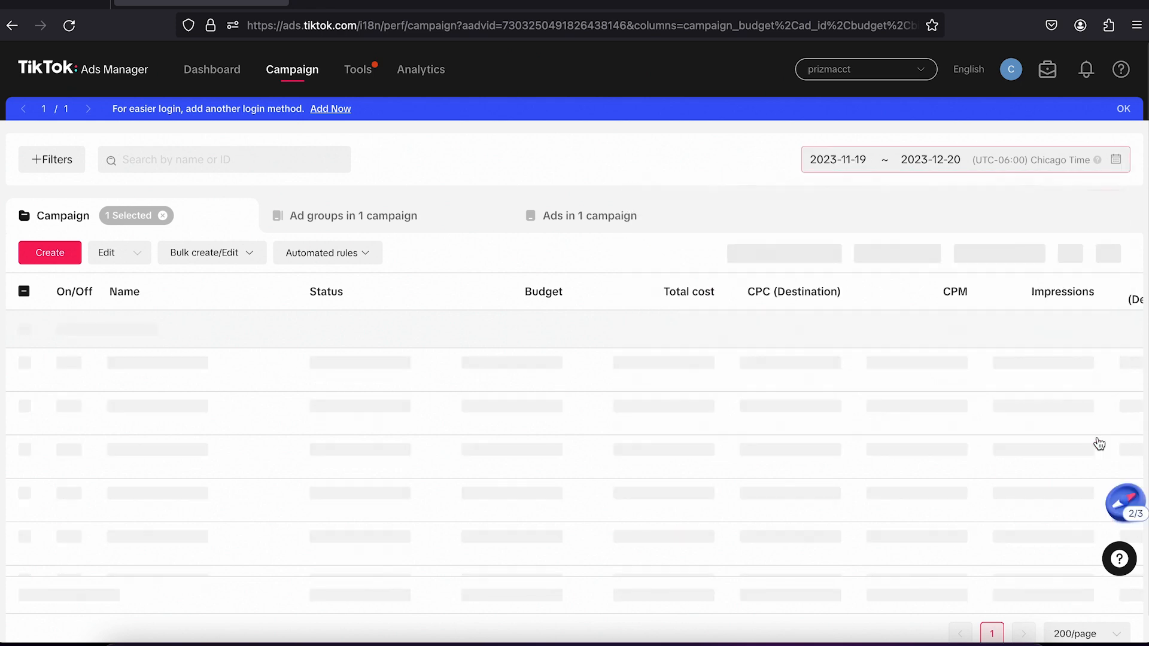
pyautogui.hscroll(1, 515, 368)
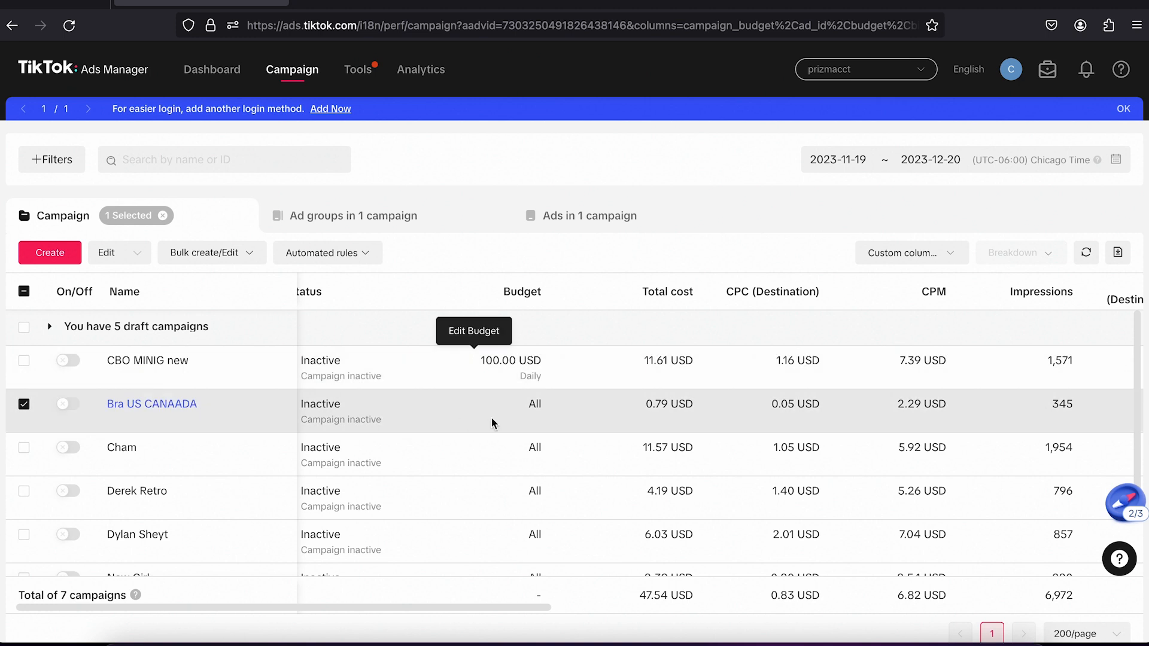
pyautogui.scroll(-1, 643, 487)
pyautogui.scroll(1, 649, 491)
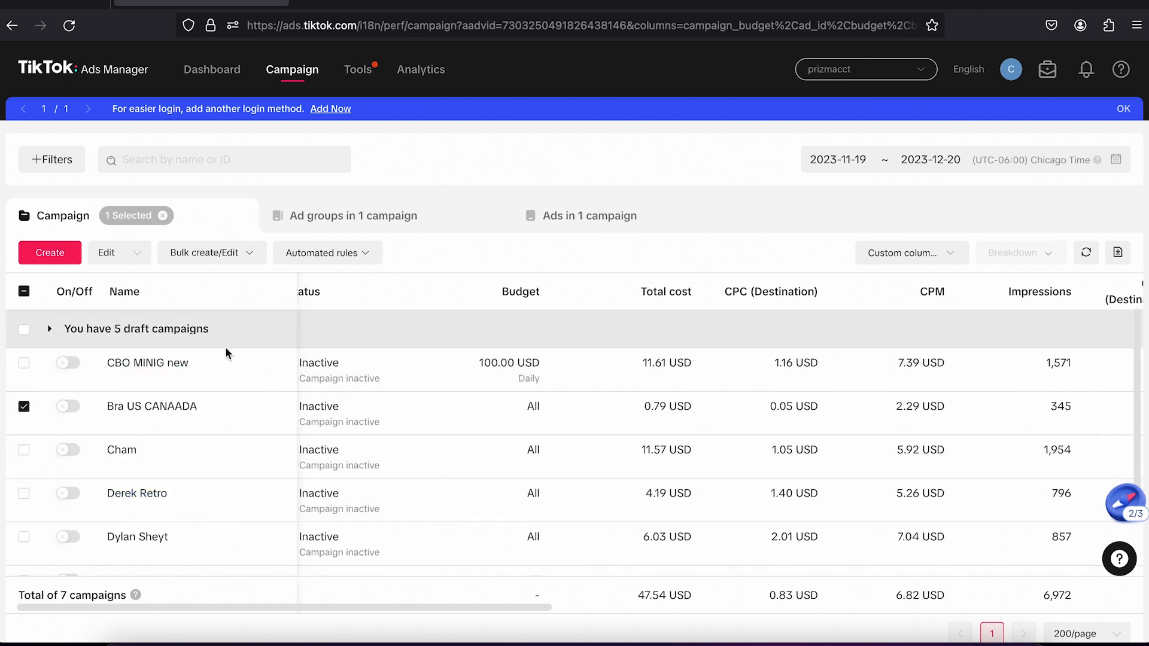
# Select only the "Cham" campaign and examine its ad groups' budgets, bids, costs, CPC, CPM, CTR and conversions.
pyautogui.click(23, 406)
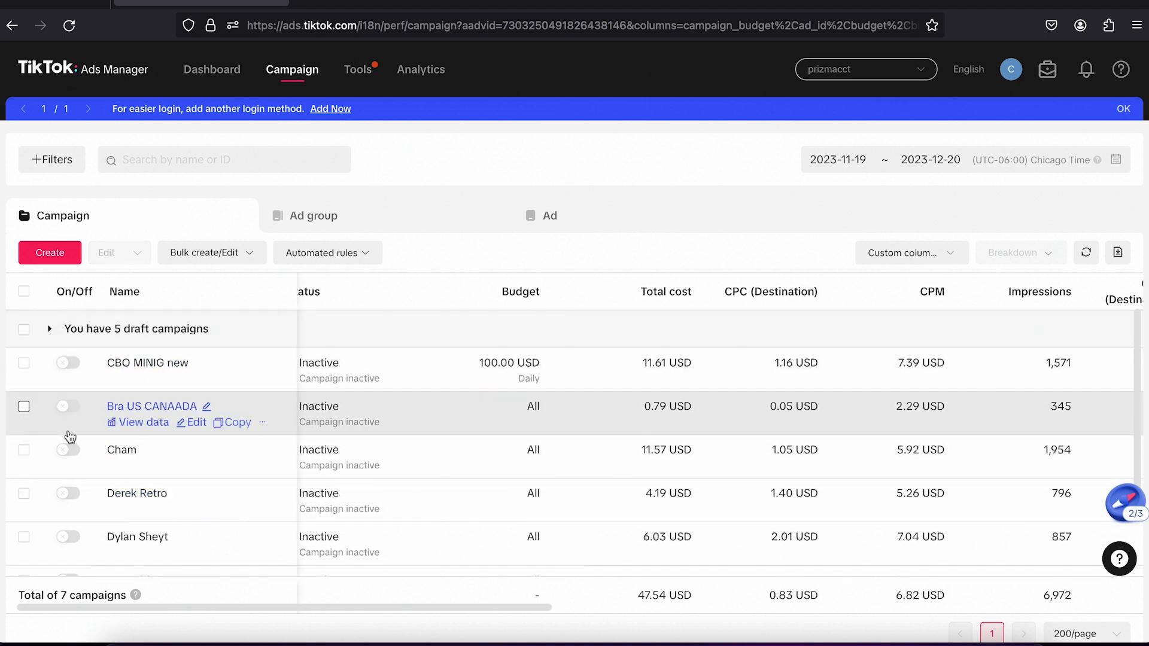
pyautogui.click(24, 450)
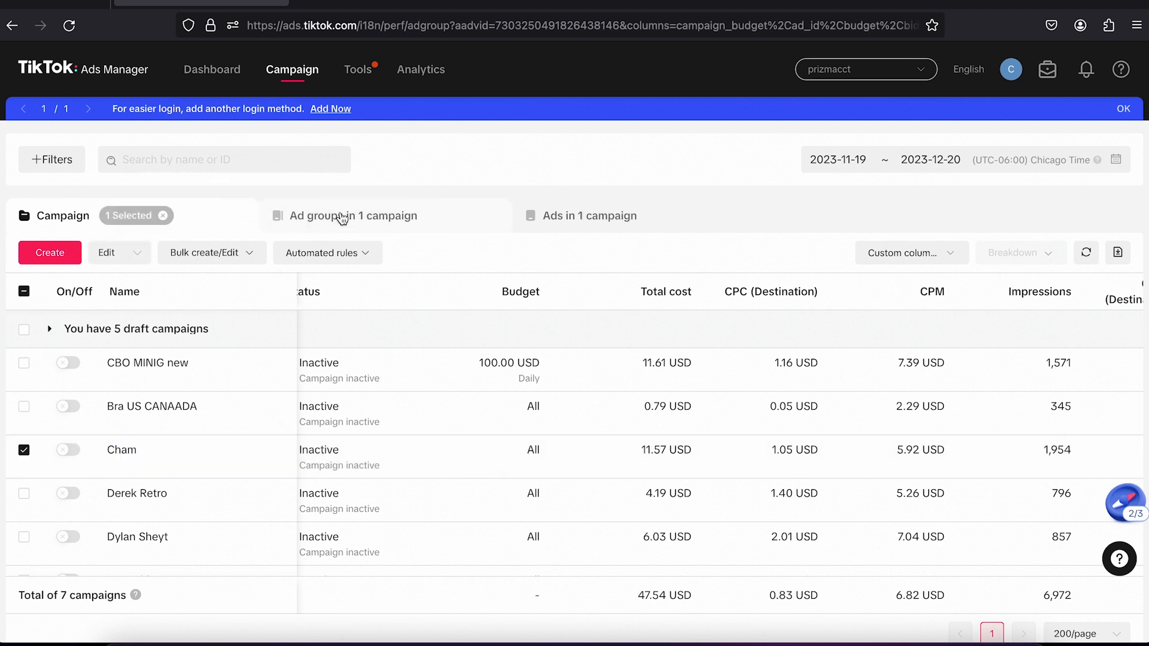
pyautogui.click(341, 217)
pyautogui.hscroll(5, 639, 385)
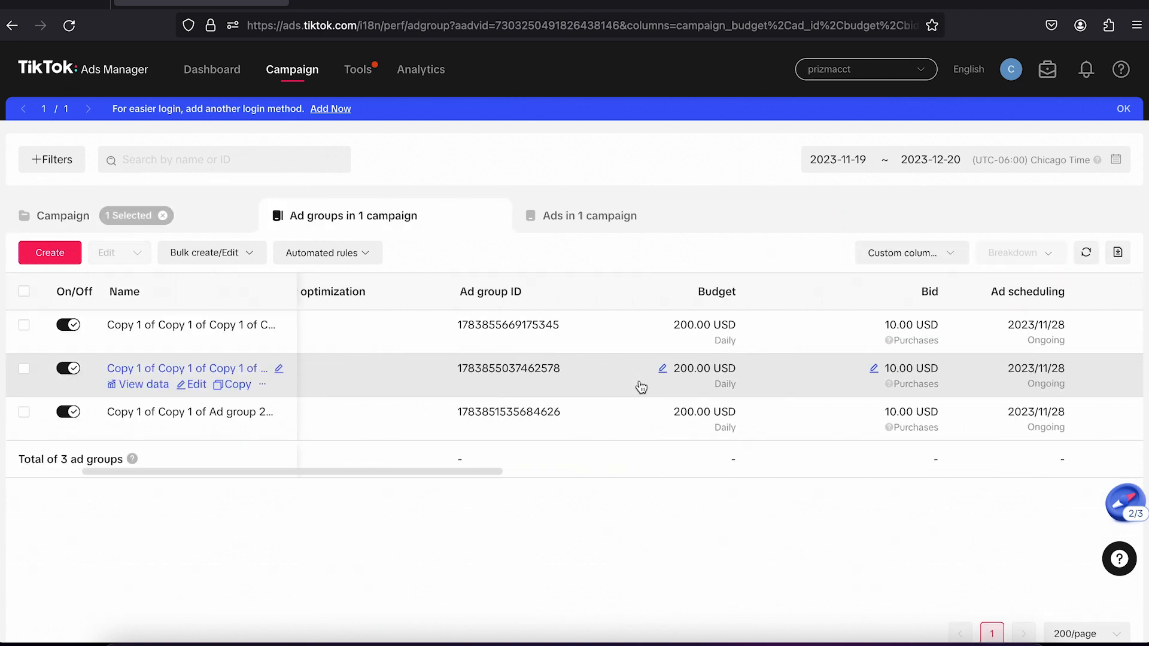
pyautogui.hscroll(5, 639, 386)
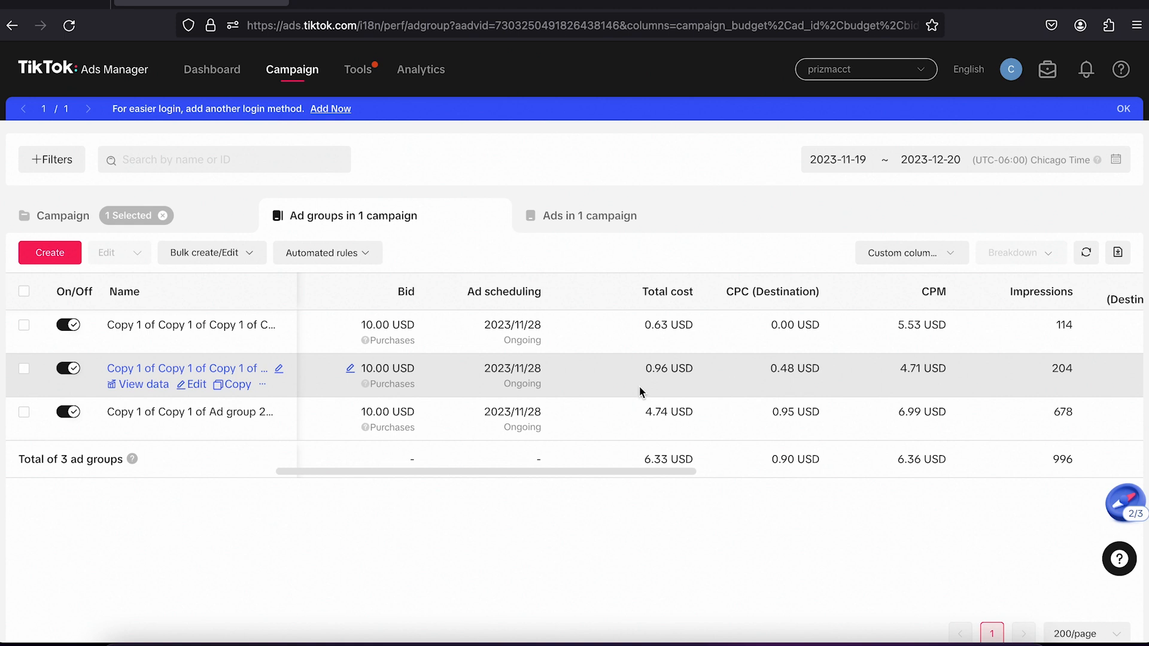
pyautogui.hscroll(5, 705, 413)
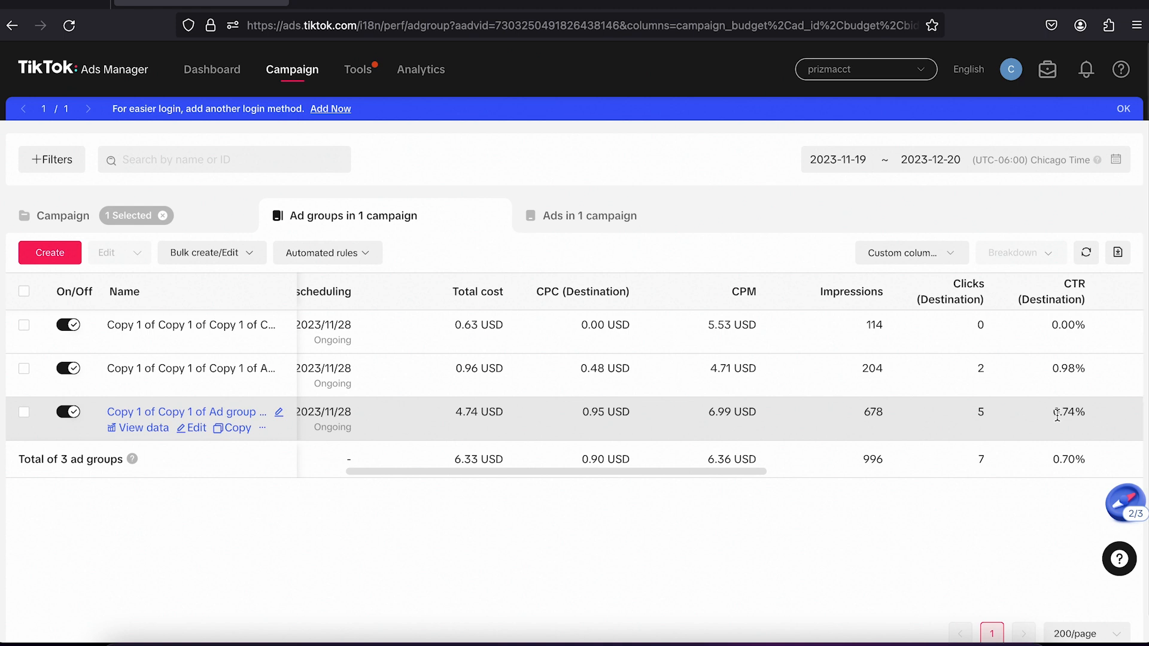
pyautogui.hscroll(3, 1056, 415)
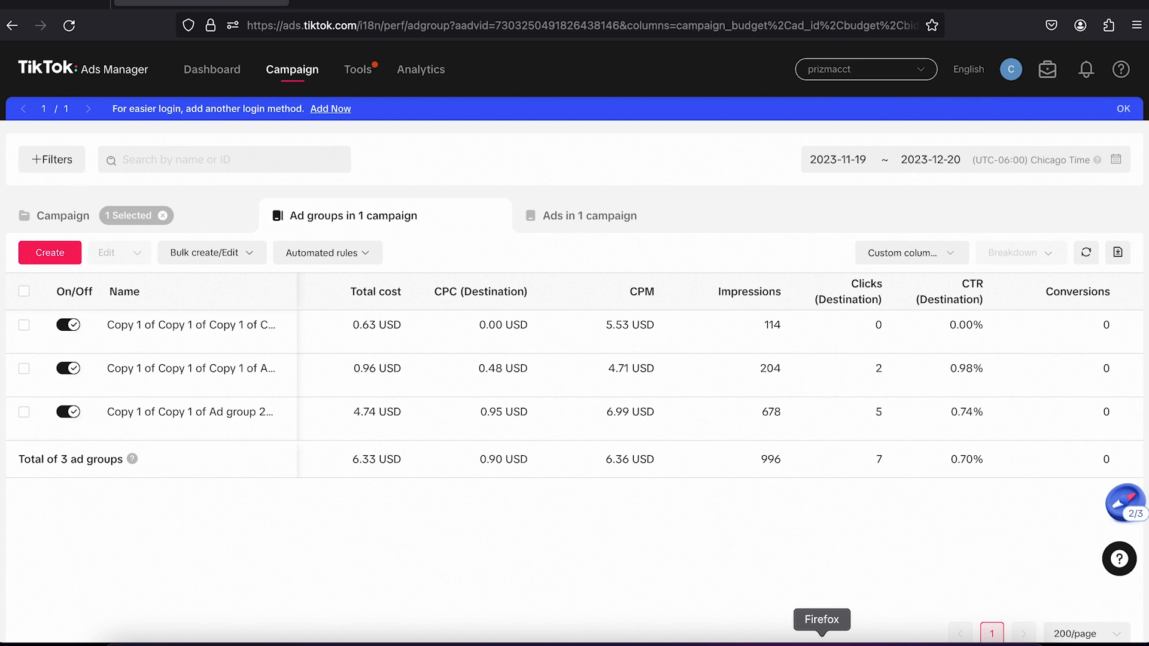
# Switch to the strategy document in Google Docs and reread the rules for killing ads.
pyautogui.click(770, 639)
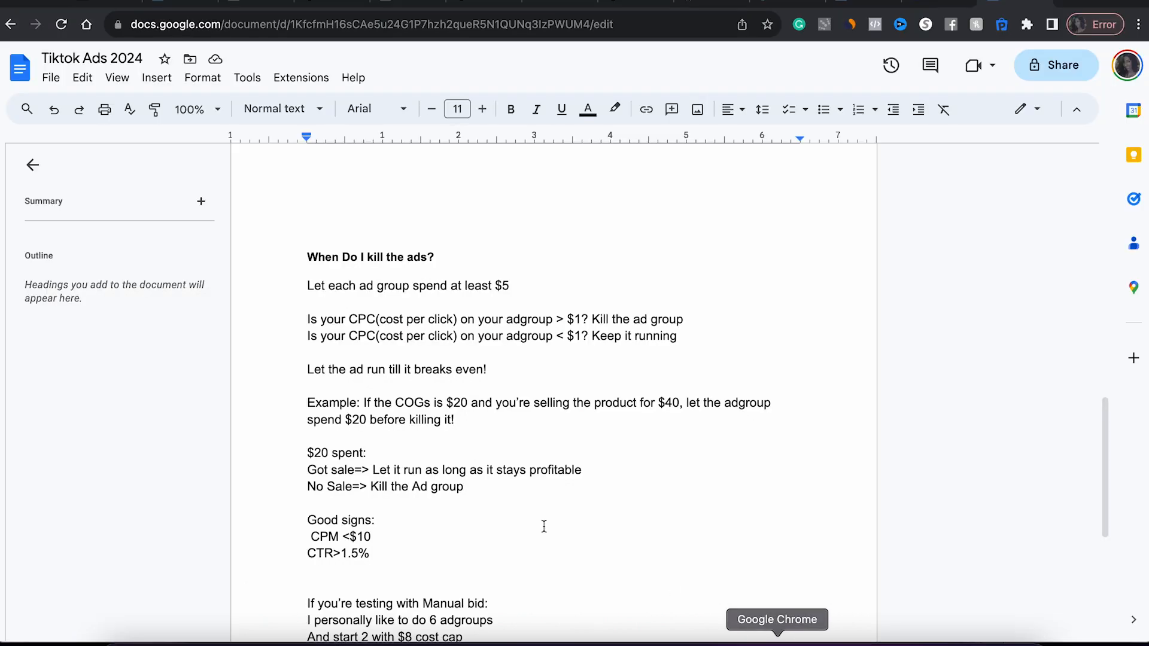
pyautogui.scroll(-5, 499, 515)
pyautogui.scroll(5, 499, 515)
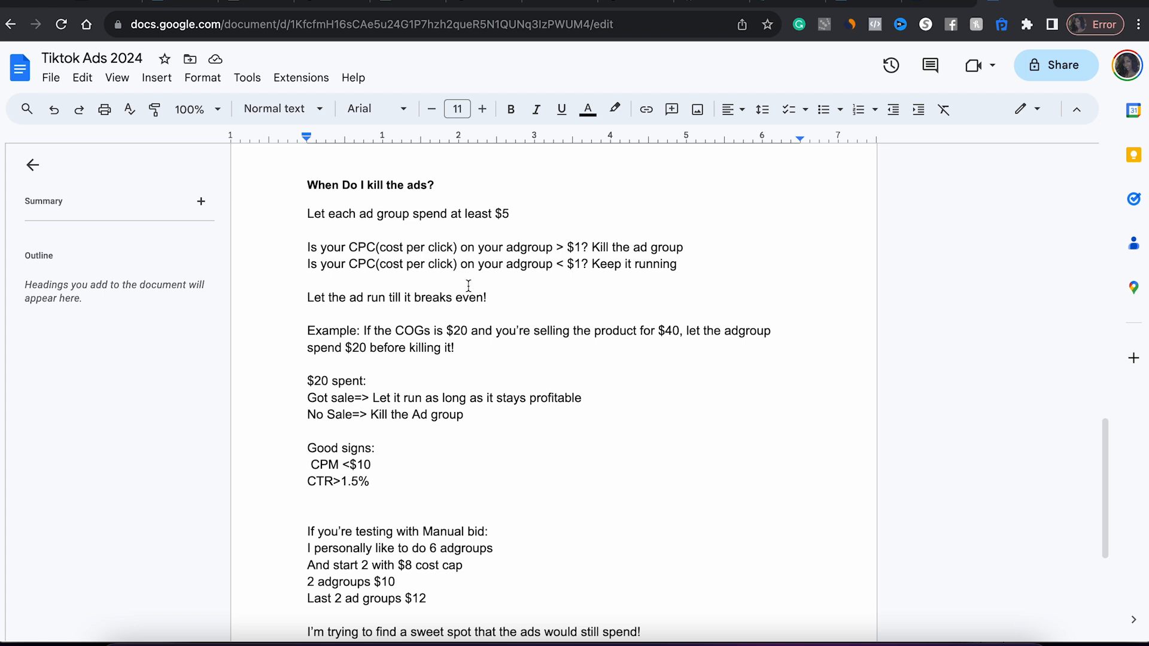
pyautogui.scroll(-1, 479, 331)
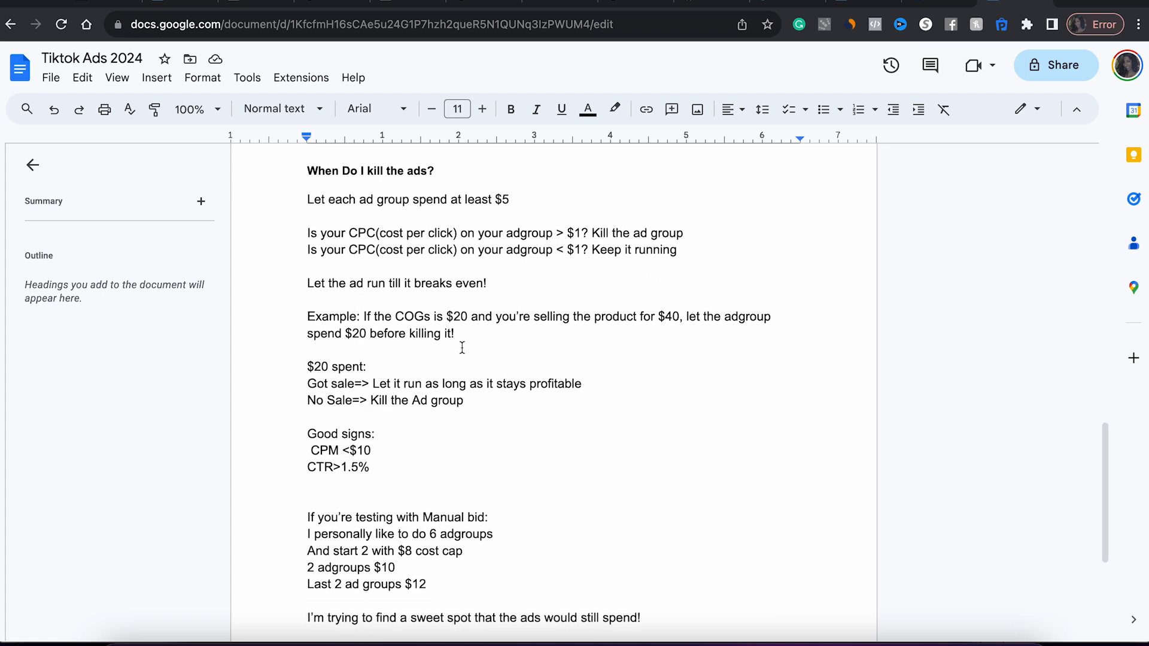
# Examine the CTR and CPM good signs and the "$20 spent" rule, highlighting the relevant lines in the document.
pyautogui.moveTo(305, 453); pyautogui.dragTo(354, 466)
pyautogui.tripleClick(332, 470)
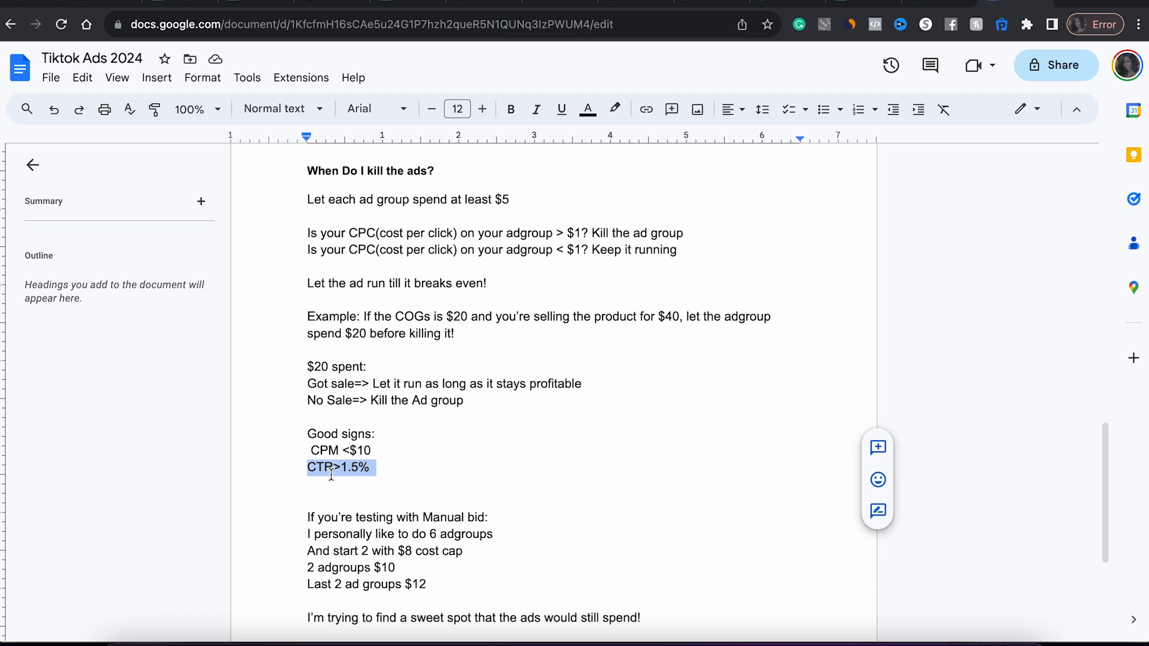
pyautogui.click(380, 477)
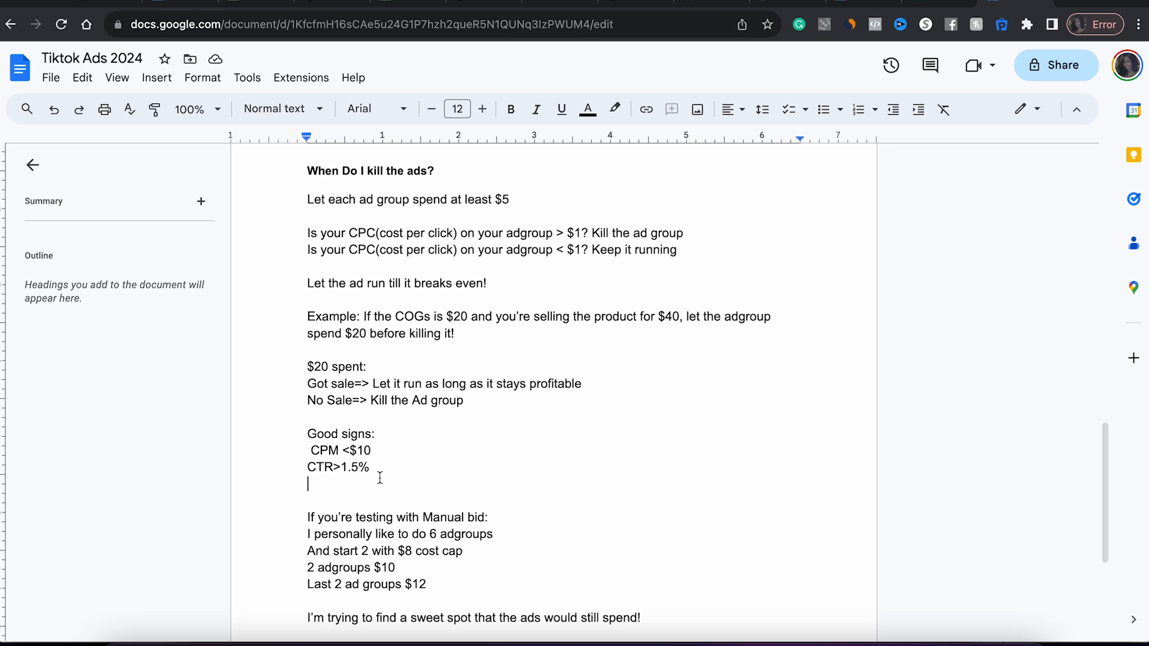
pyautogui.tripleClick(325, 447)
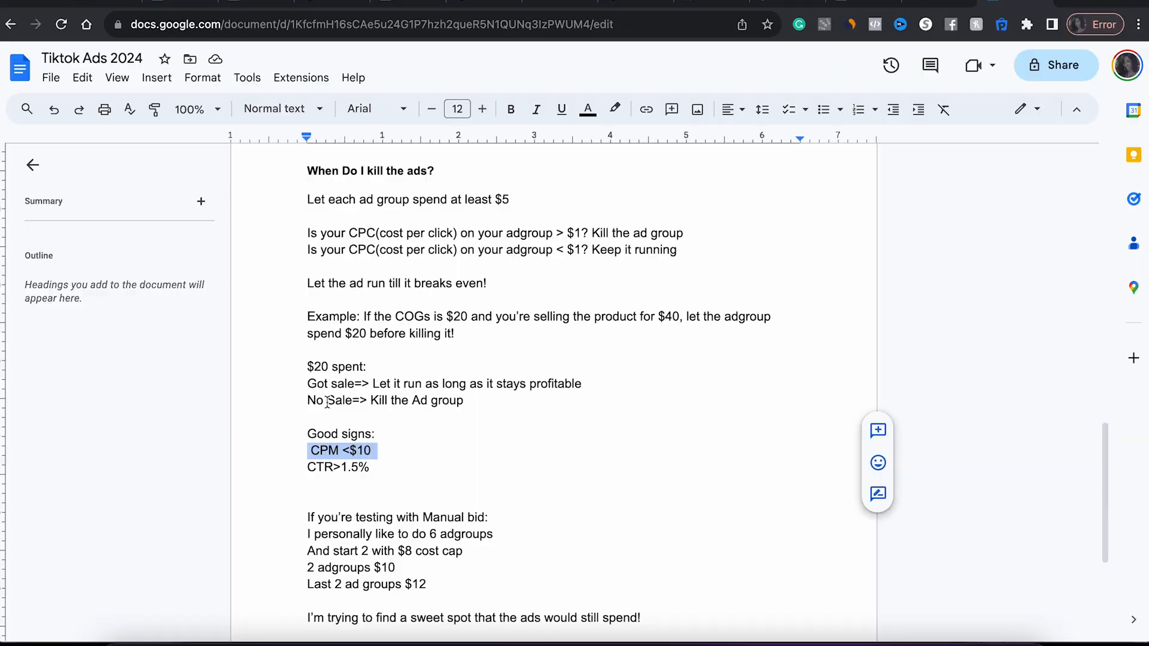
pyautogui.click(327, 402)
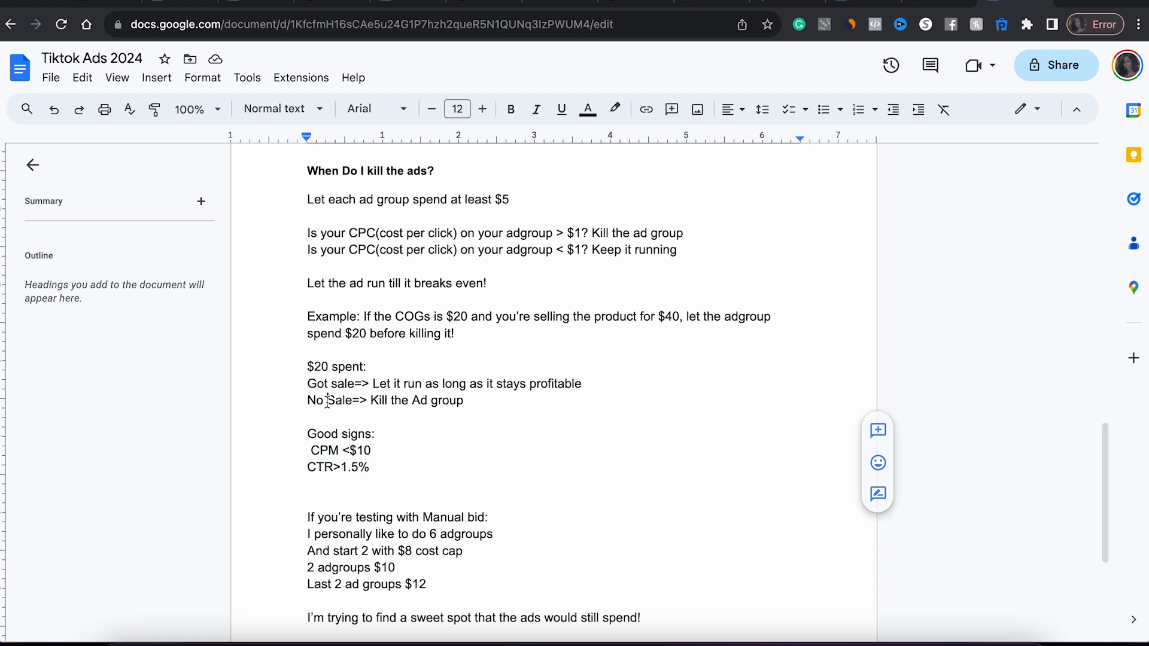
pyautogui.tripleClick(327, 402)
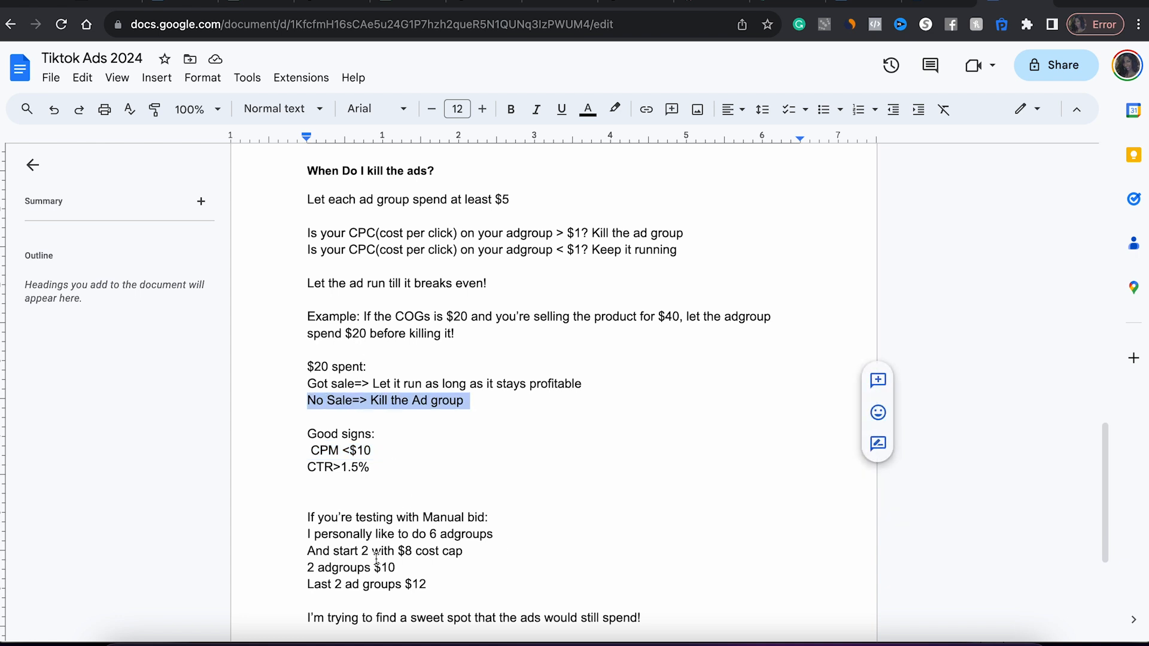
pyautogui.click(409, 450)
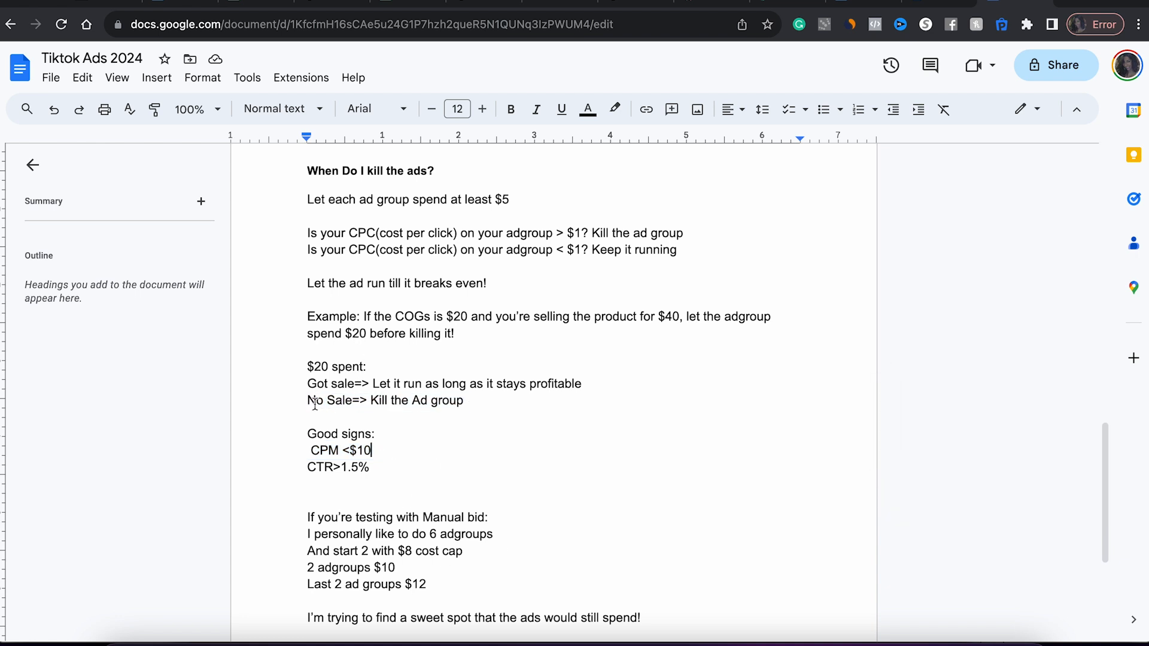
pyautogui.tripleClick(320, 364)
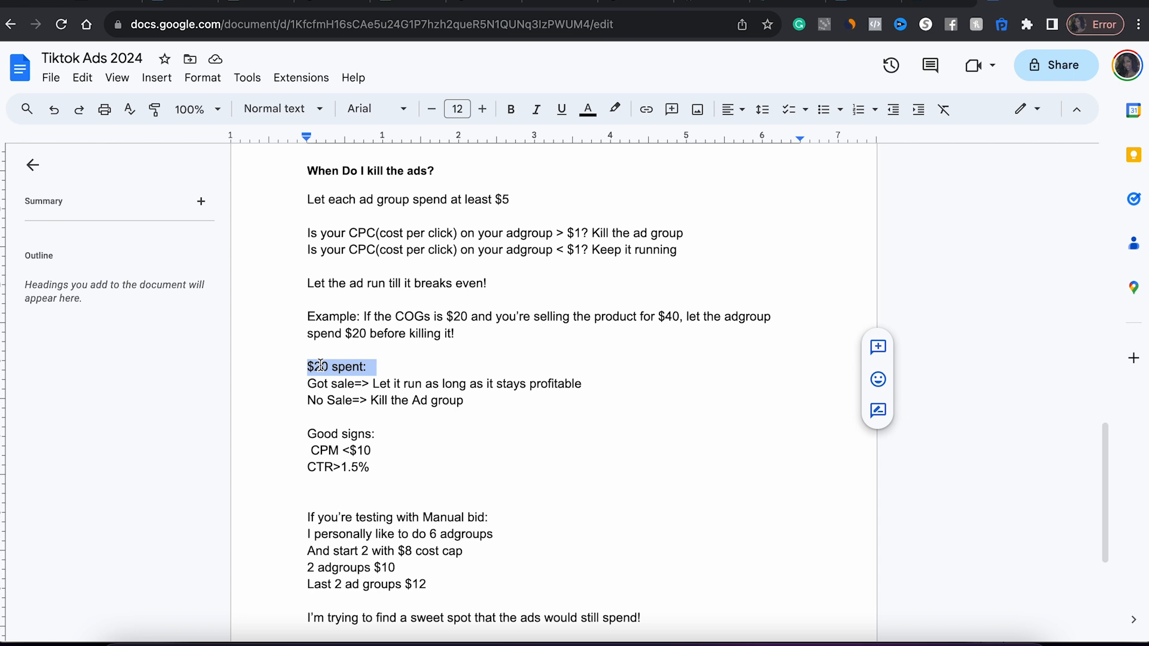
# Read the manual bid testing guidelines at the document's end, and return to the "Most Updated Tiktok Ads 2024" heading.
pyautogui.scroll(-2, 335, 409)
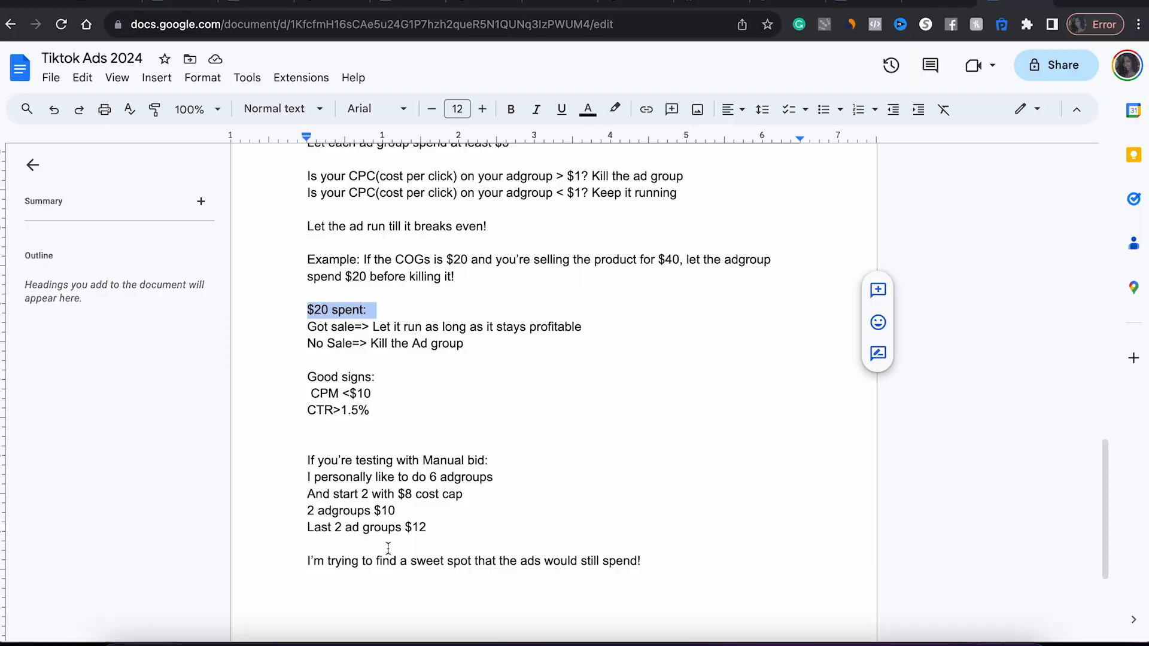
pyautogui.scroll(-1, 388, 548)
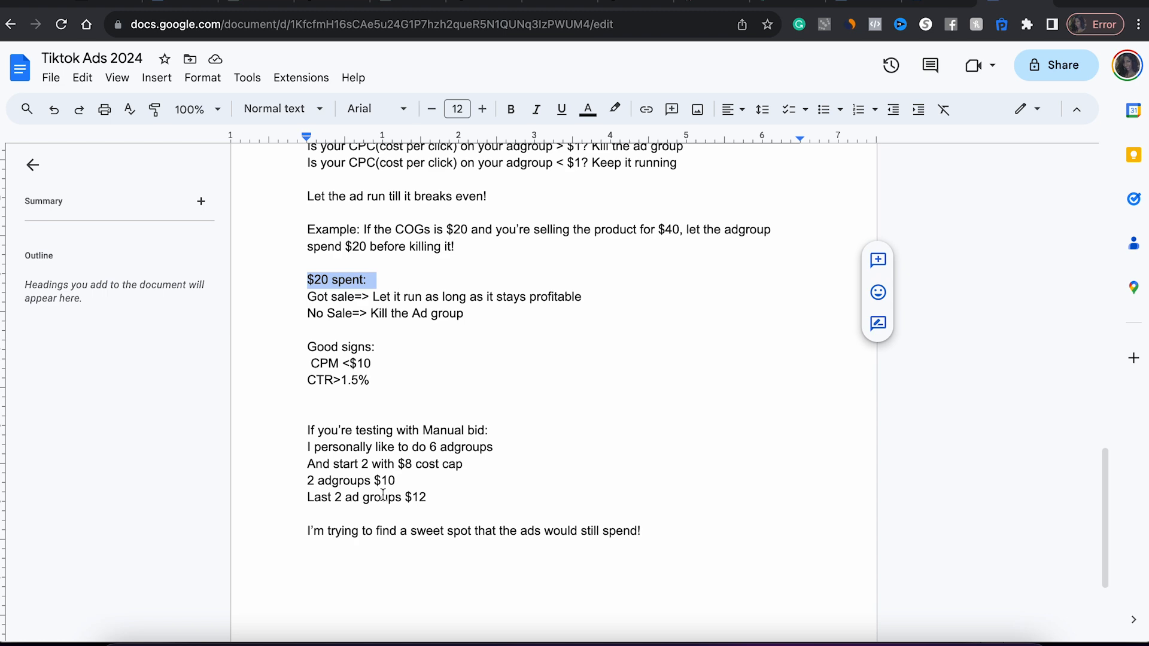
pyautogui.scroll(10, 383, 496)
pyautogui.scroll(10, 383, 495)
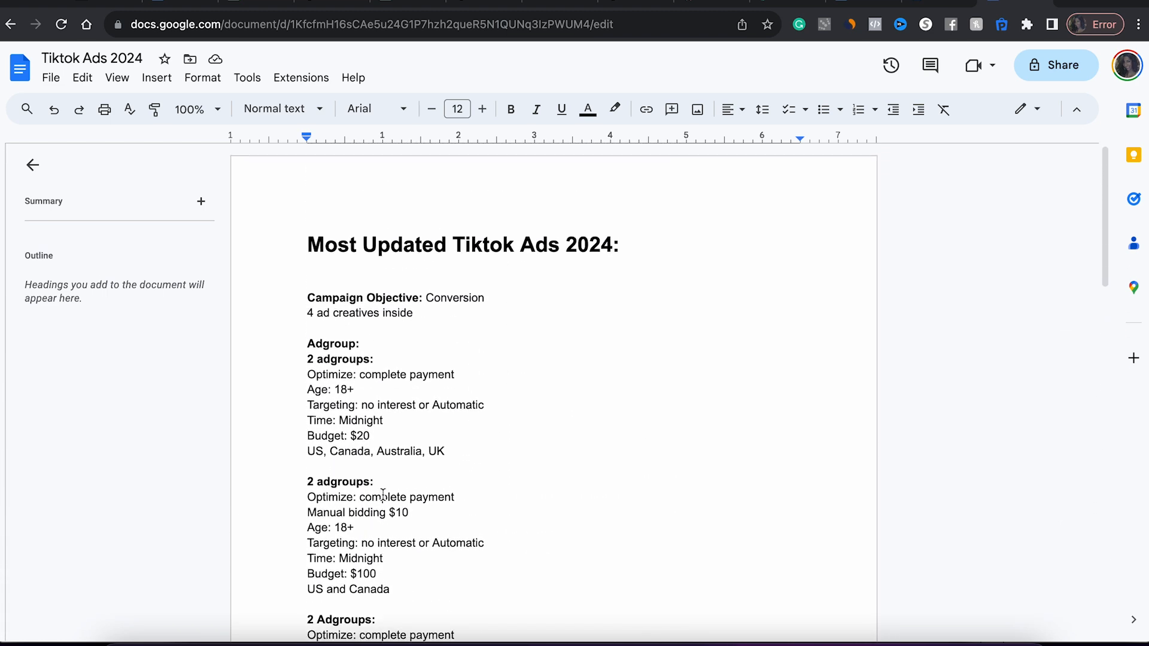